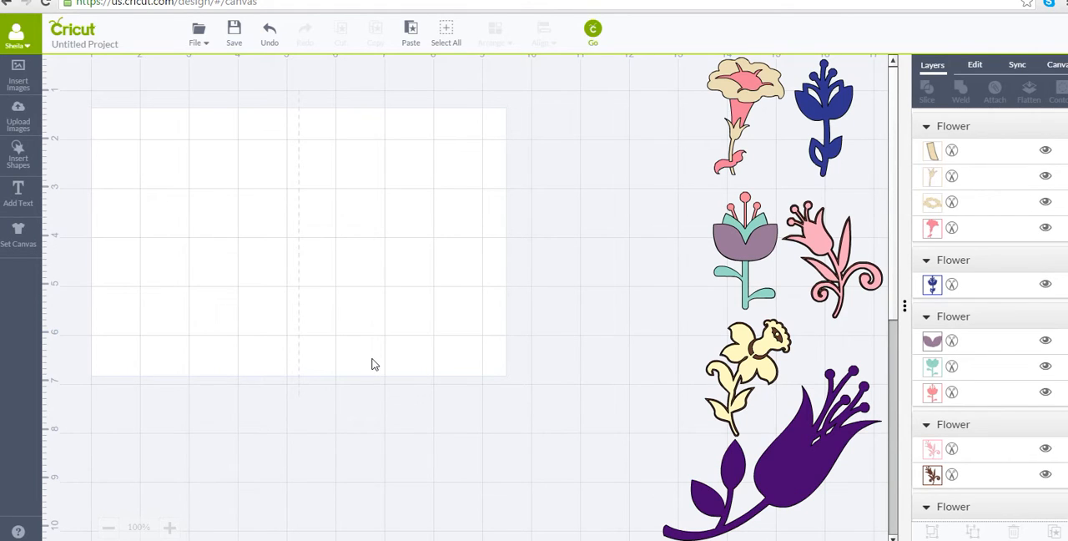
Change the card canvas type to Bi-fold - Horizontal and colour the card dark blue.
click(1056, 66)
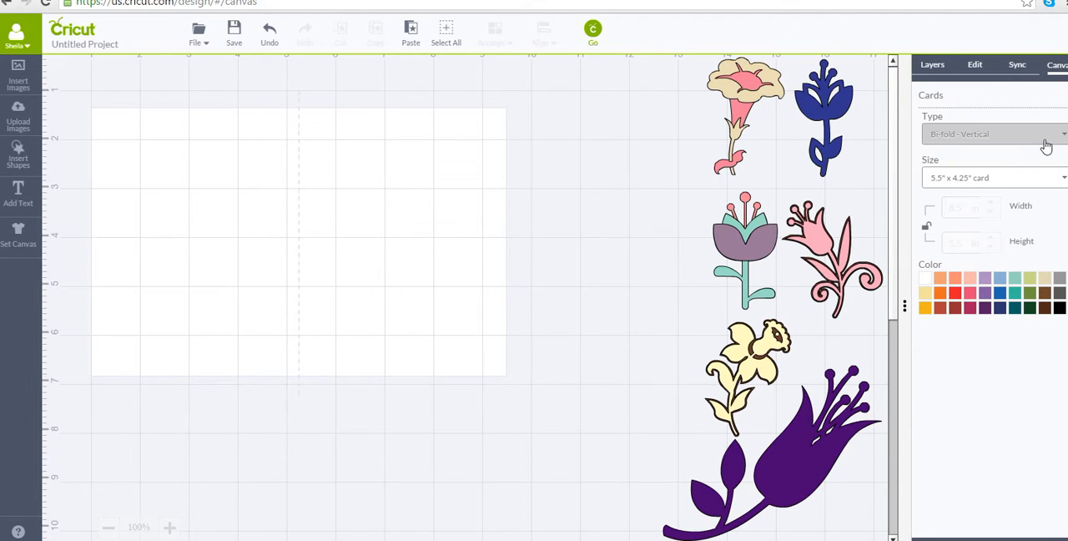
click(1060, 136)
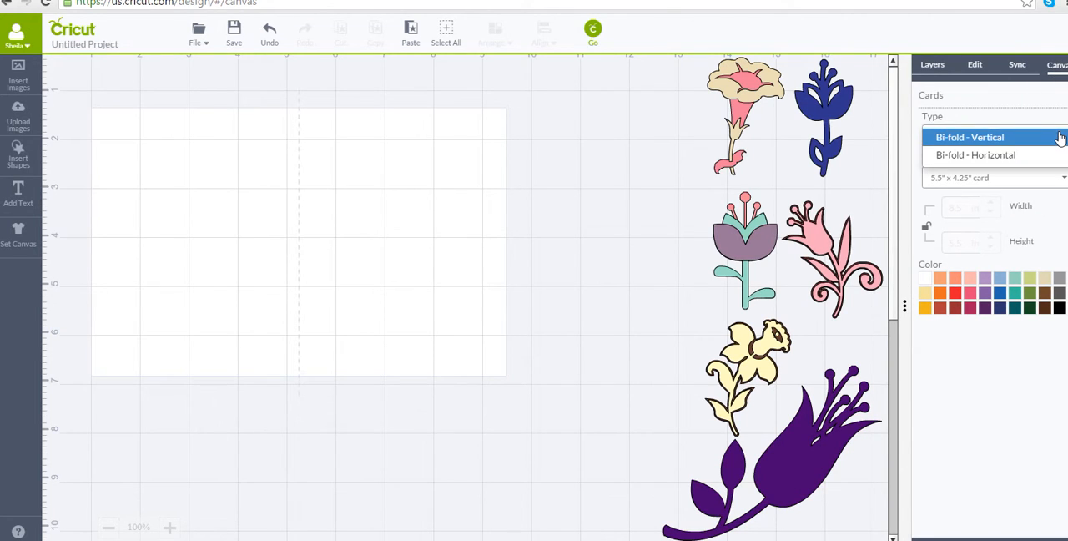
click(1044, 155)
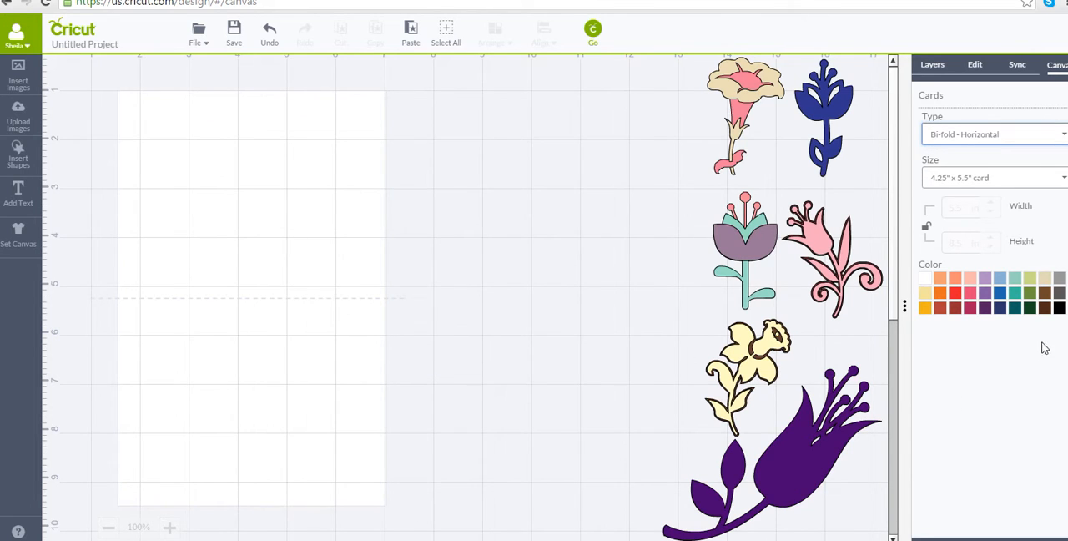
click(1000, 308)
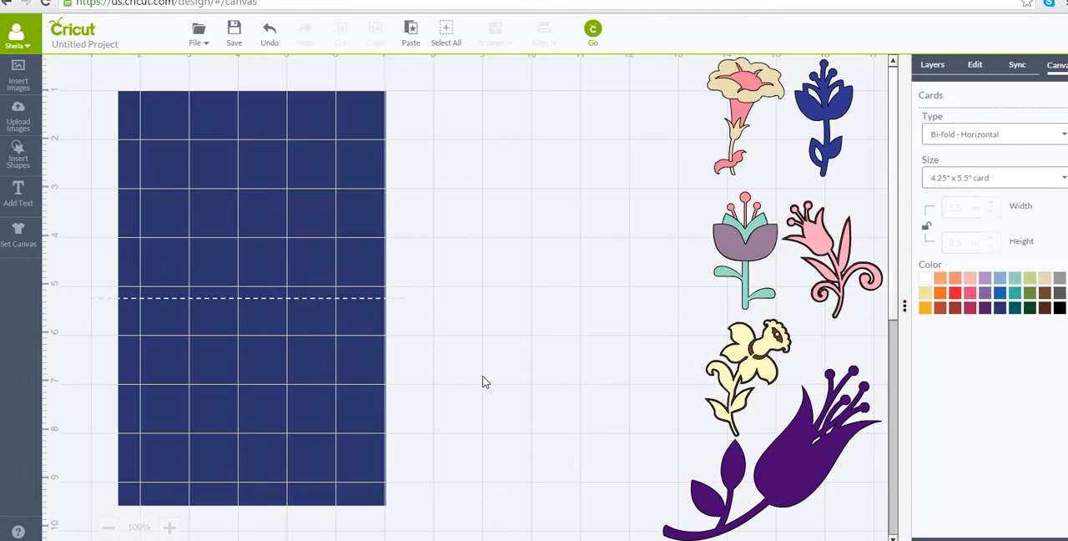
Insert a square on the card's lower half and enlarge it to nearly the full height of that panel.
click(25, 160)
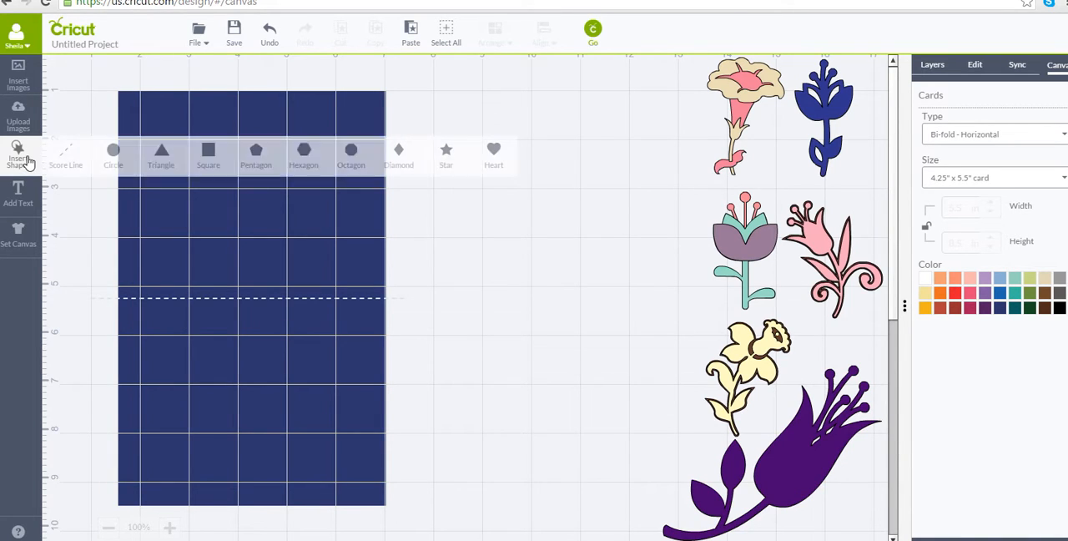
click(207, 154)
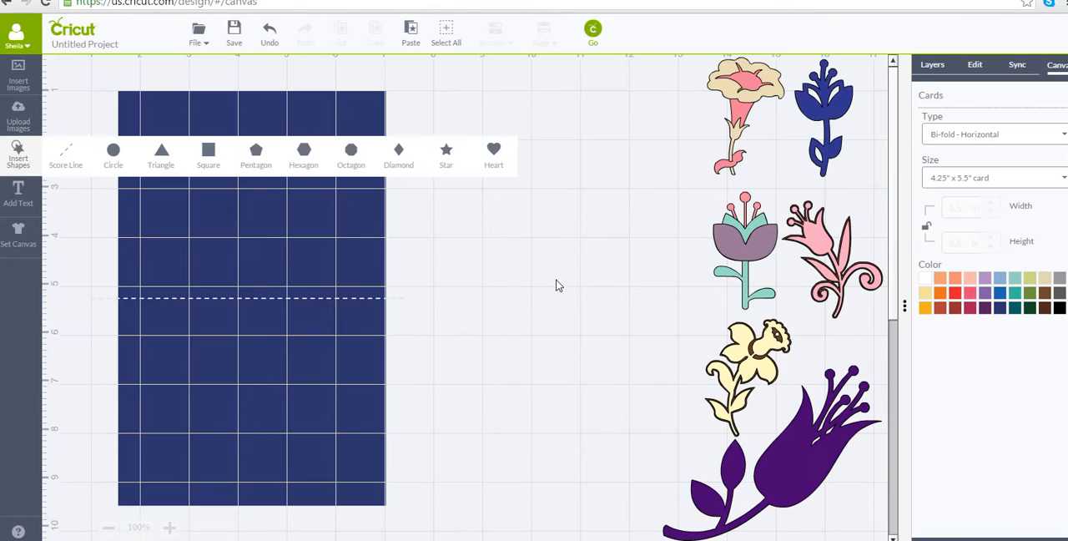
drag(254, 312, 196, 353)
drag(215, 391, 435, 523)
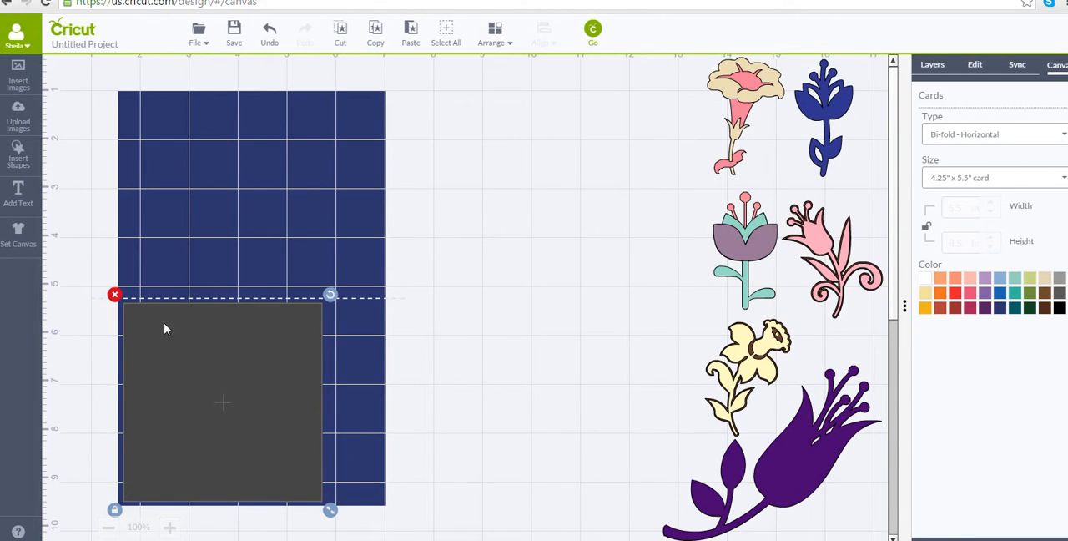
Unlock the square's proportions, stretch it to nearly the card's full width, and centre it on the lower panel with a narrow border.
click(115, 510)
click(18, 154)
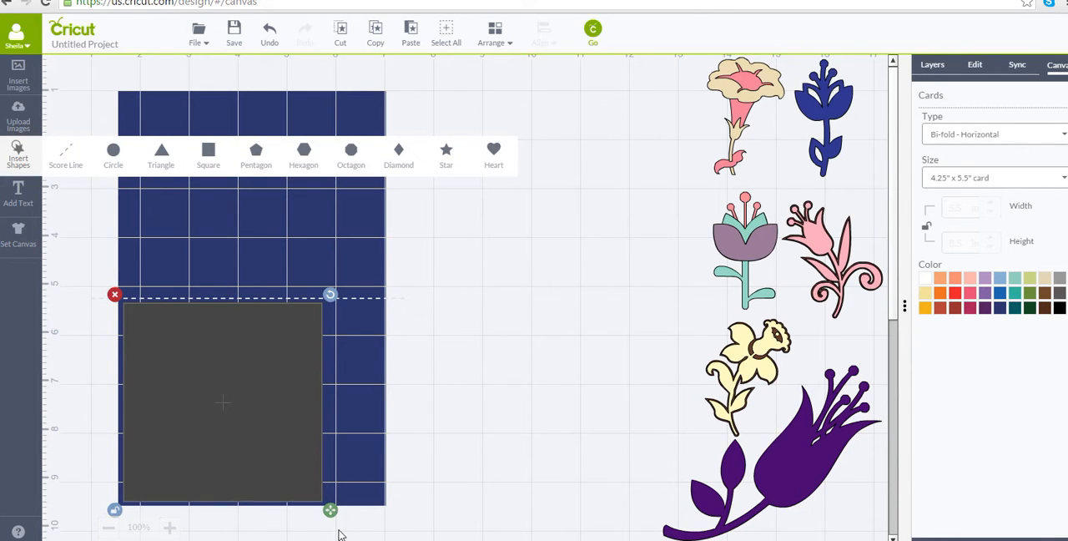
drag(330, 518, 387, 520)
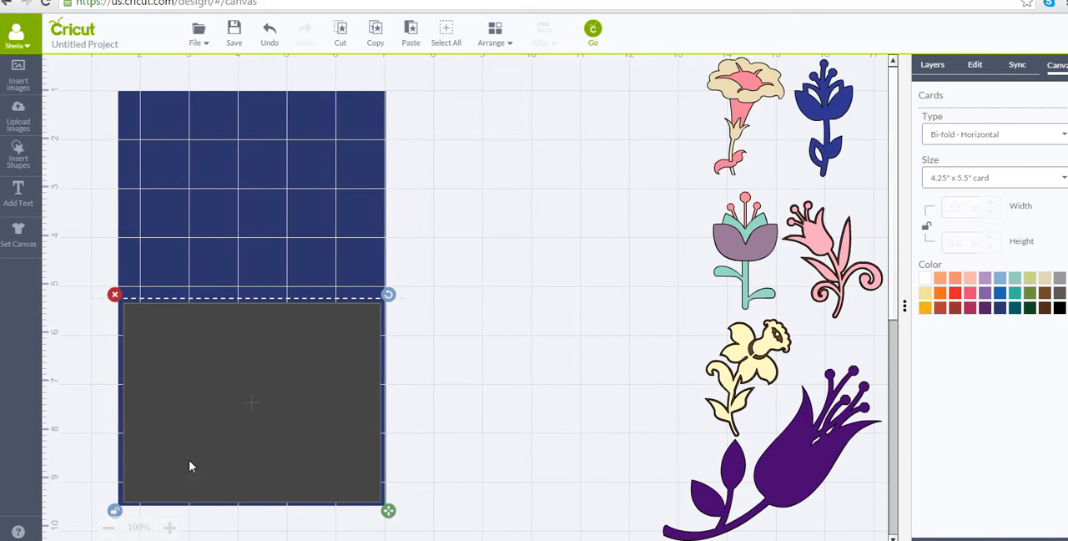
drag(140, 474, 142, 477)
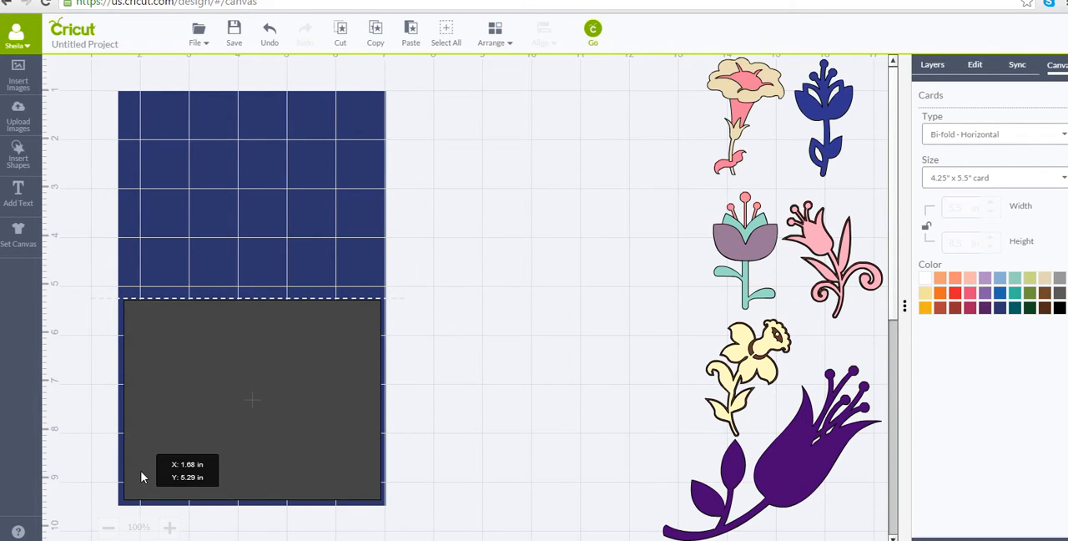
drag(142, 477, 142, 480)
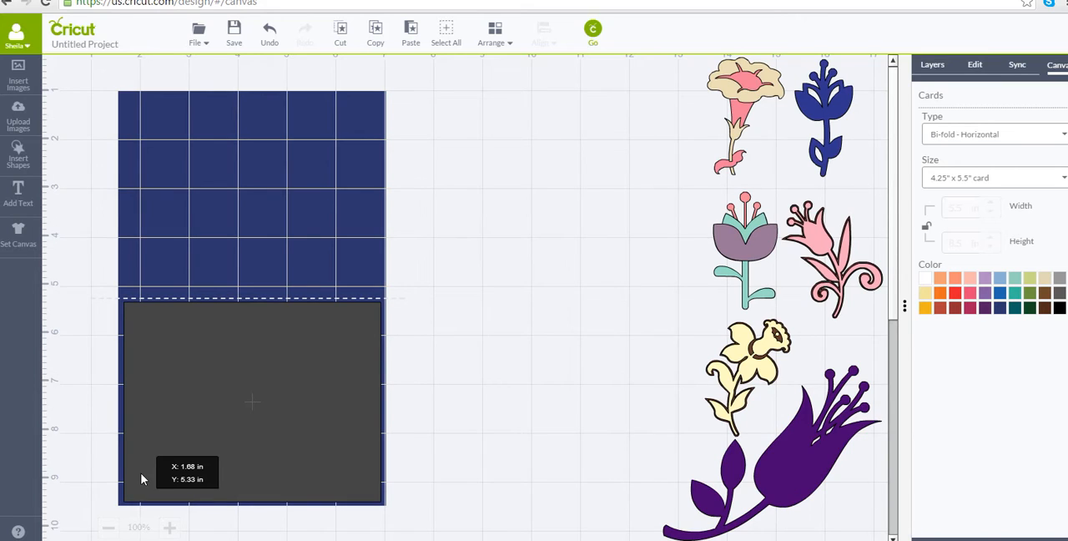
drag(142, 479, 142, 479)
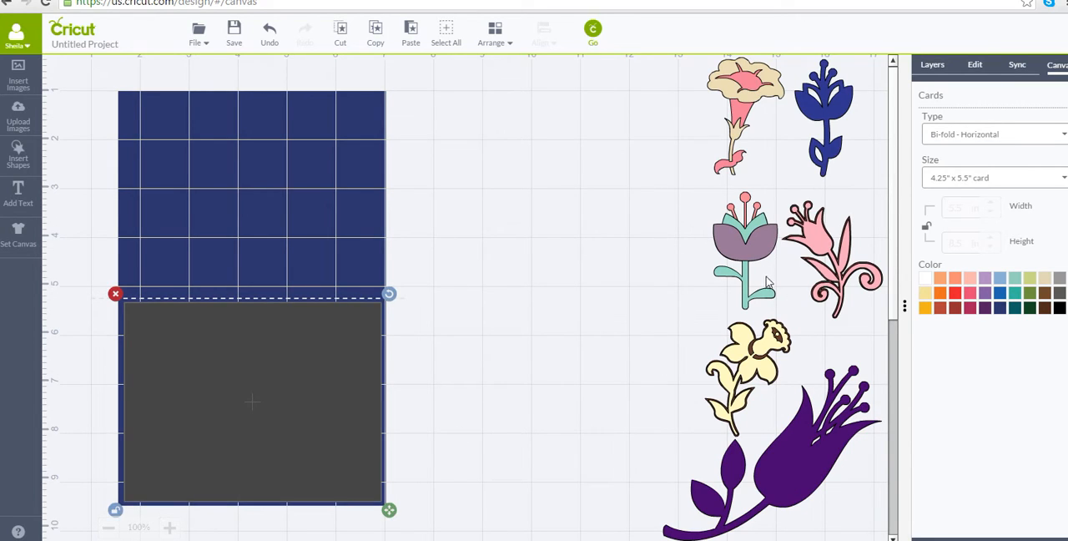
Change the card colour to Blueberry and the square layer on its lower half to Geode.
click(1001, 293)
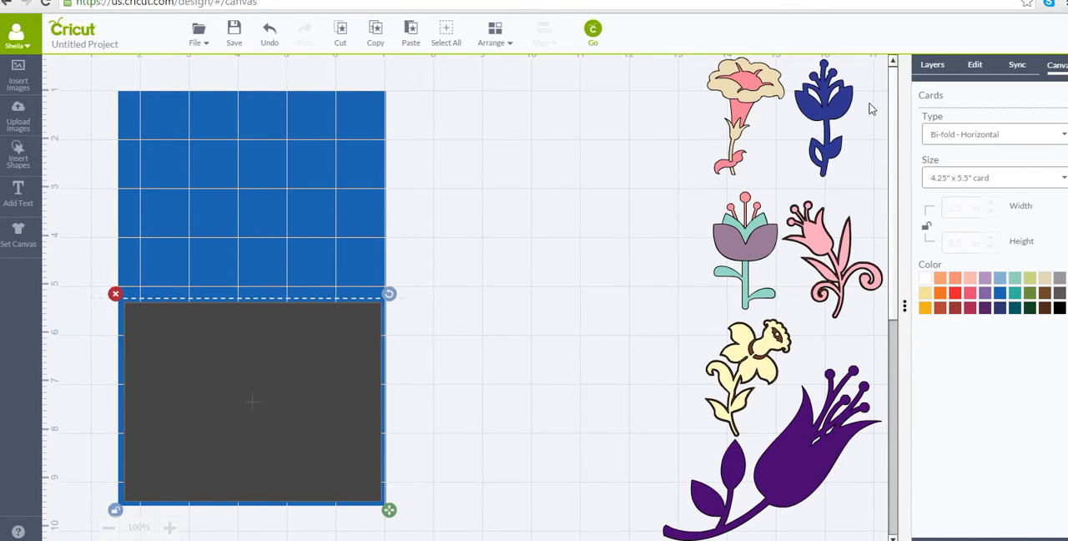
click(931, 67)
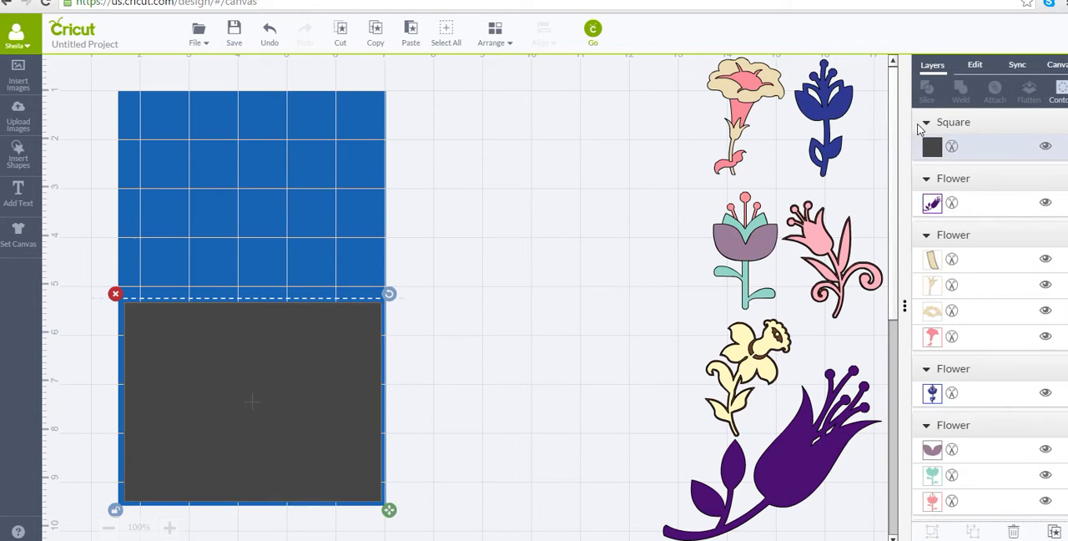
click(932, 148)
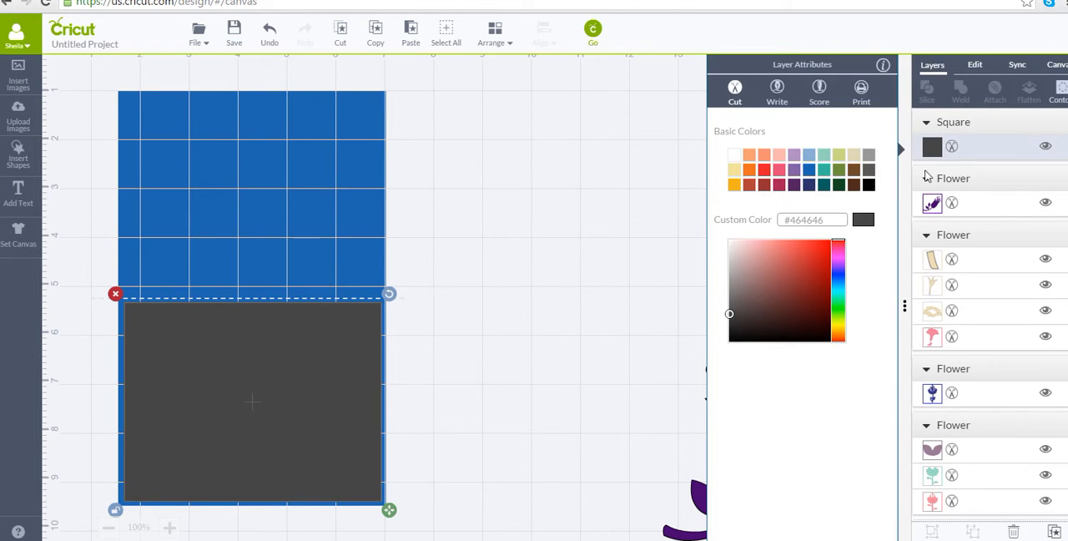
click(809, 185)
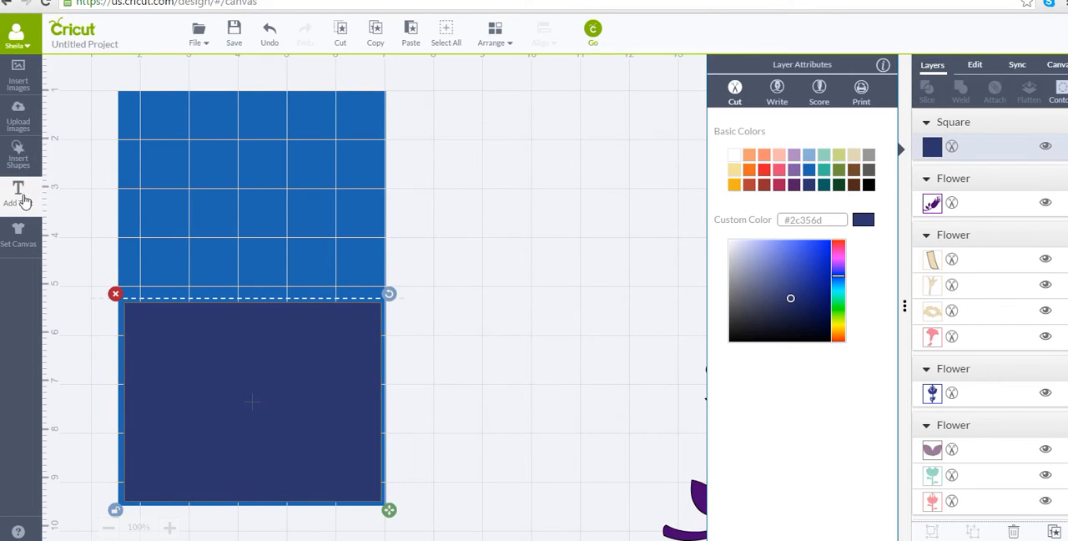
Insert a second square, enlarge it over the dark blue panel, and colour it light blue (#88b1d3).
click(20, 159)
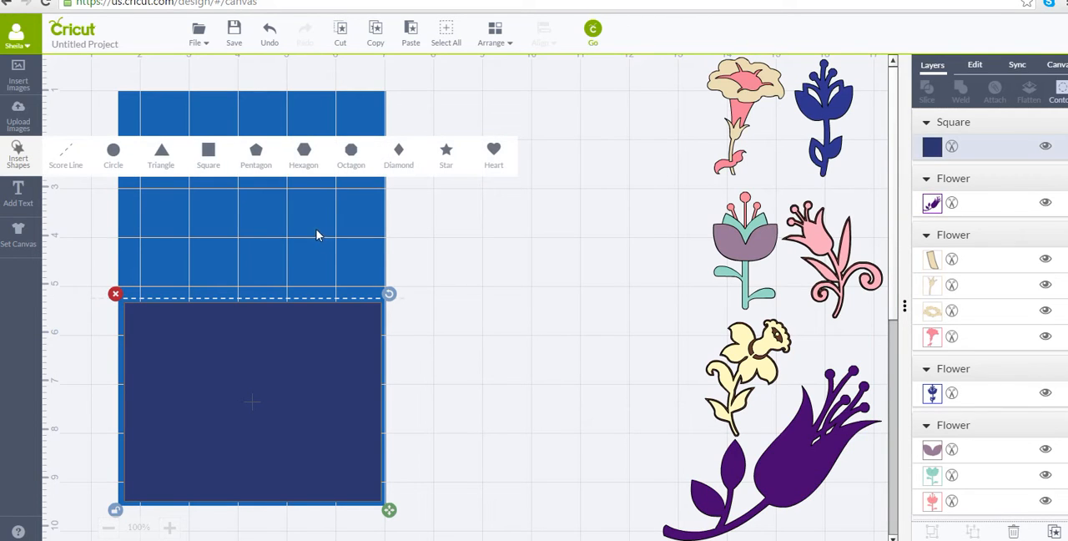
click(209, 152)
drag(250, 332, 410, 511)
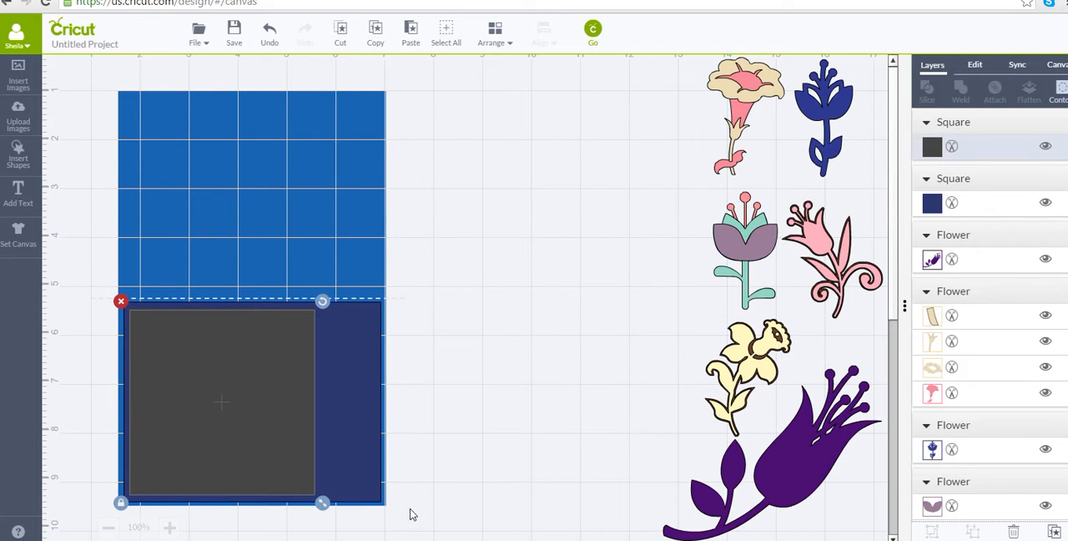
click(933, 149)
click(808, 154)
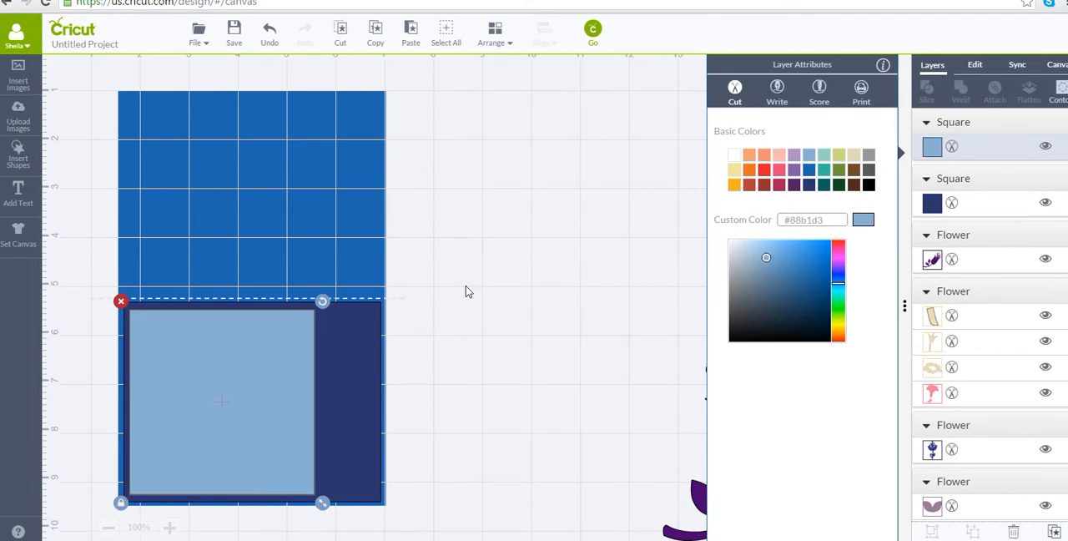
Unlock the light blue square's proportions and resize it into a centred rectangle with an even dark blue border around it.
drag(325, 502, 329, 507)
click(121, 508)
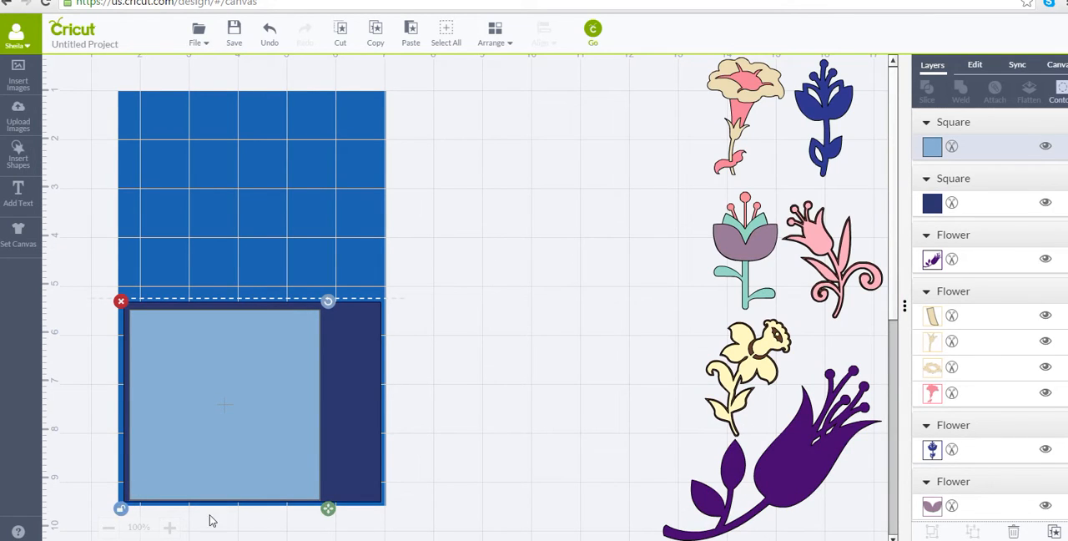
drag(330, 510, 386, 519)
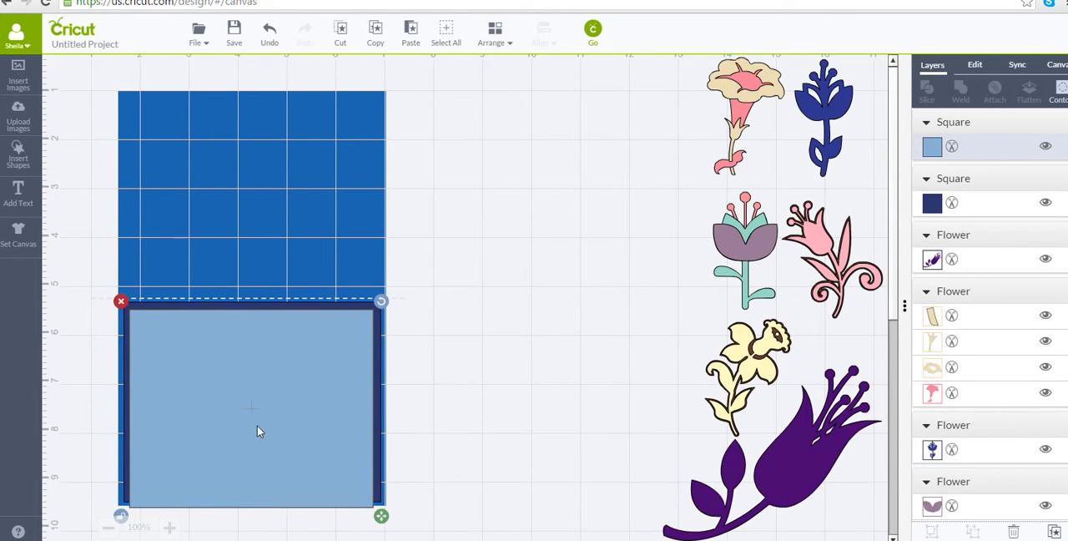
mouse_move(257, 425)
mouse_down()
mouse_move(449, 423)
mouse_move(319, 413)
mouse_move(259, 424)
mouse_up()
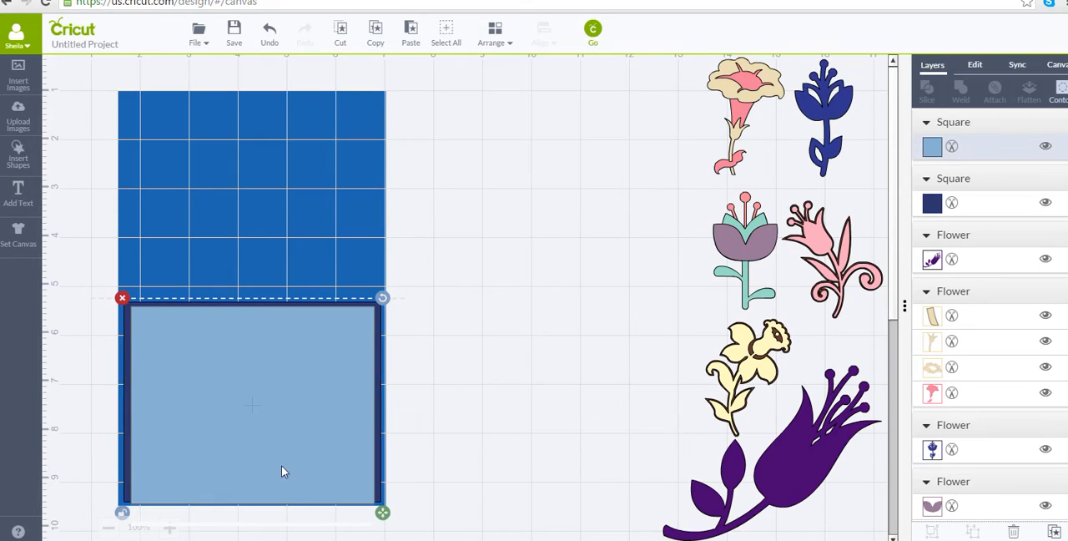
drag(381, 518, 383, 513)
click(516, 416)
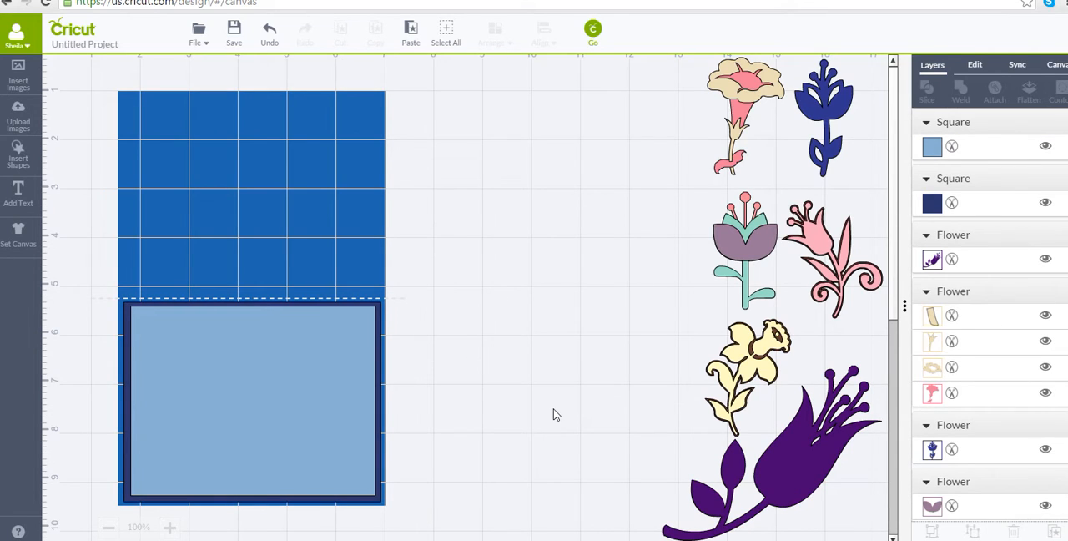
Insert another square and a triangle, placing the triangle on the empty canvas between the card and the flowers.
click(25, 162)
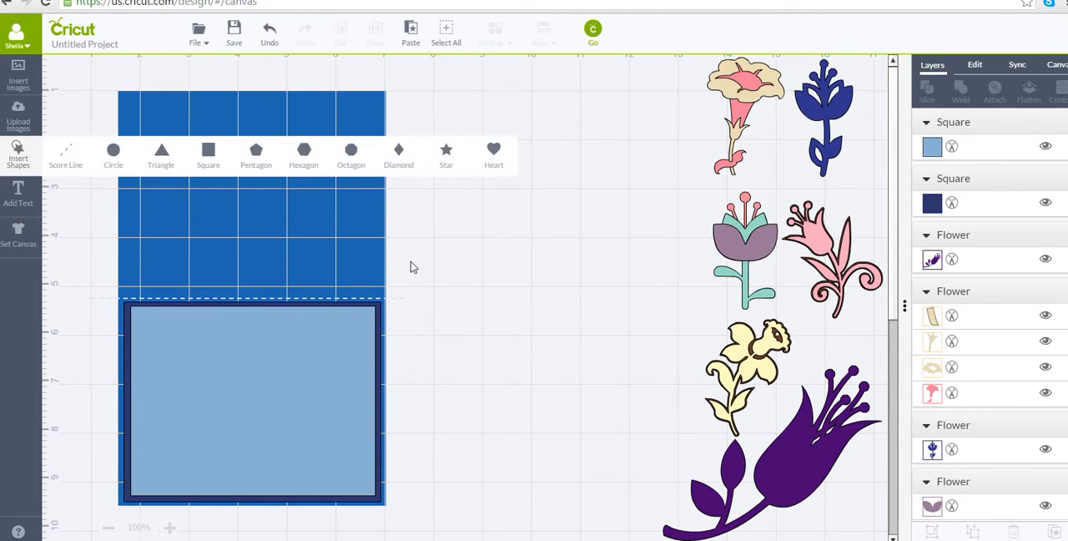
click(209, 151)
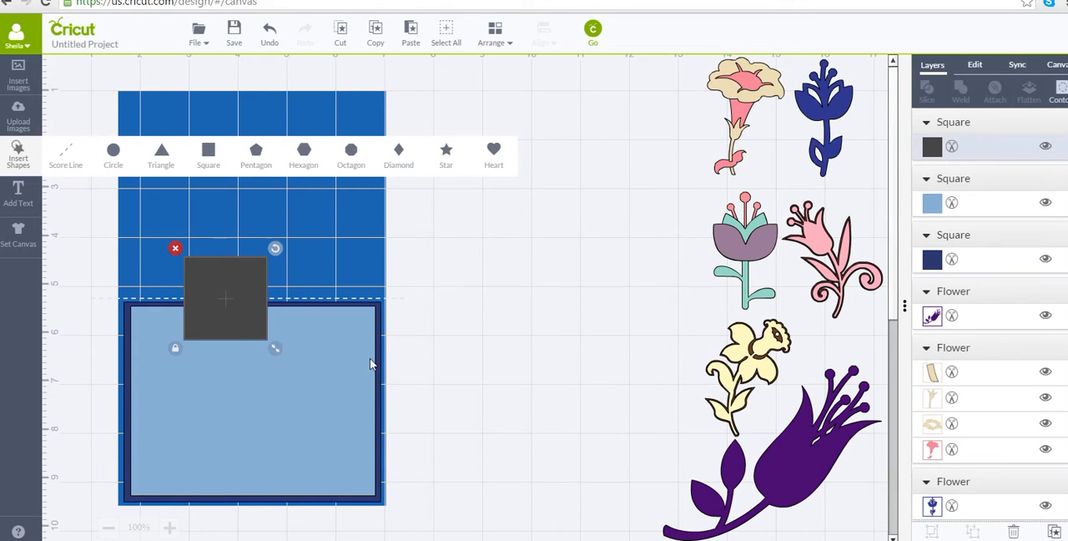
click(162, 154)
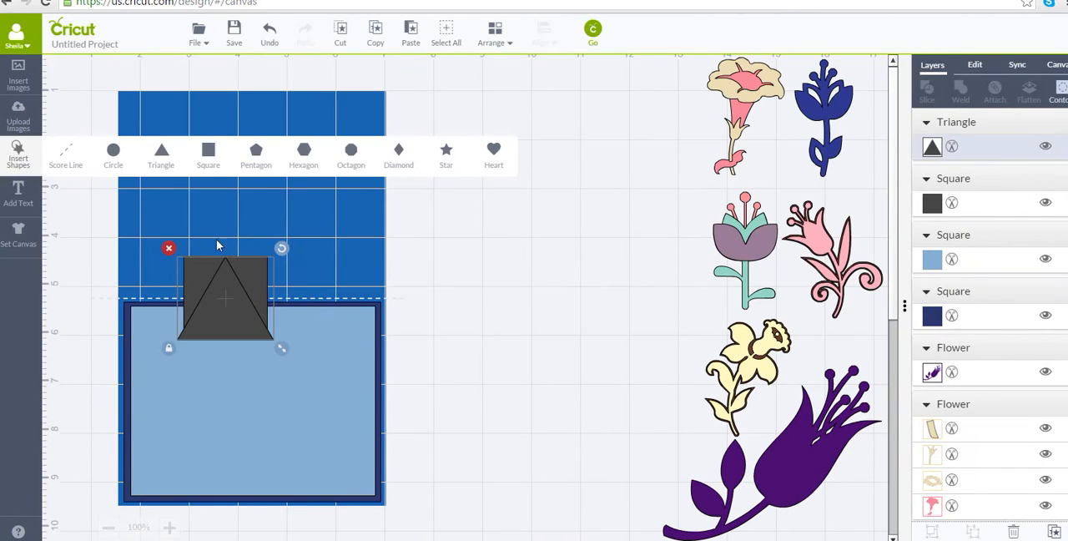
drag(235, 297, 635, 310)
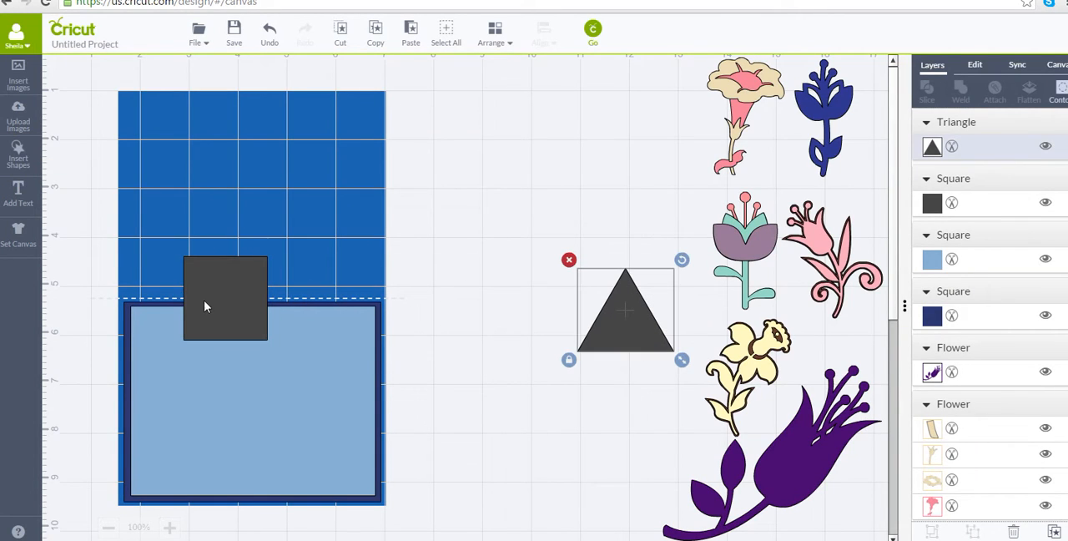
Place the new square against the light blue panel's left edge and colour it white.
drag(205, 306, 153, 444)
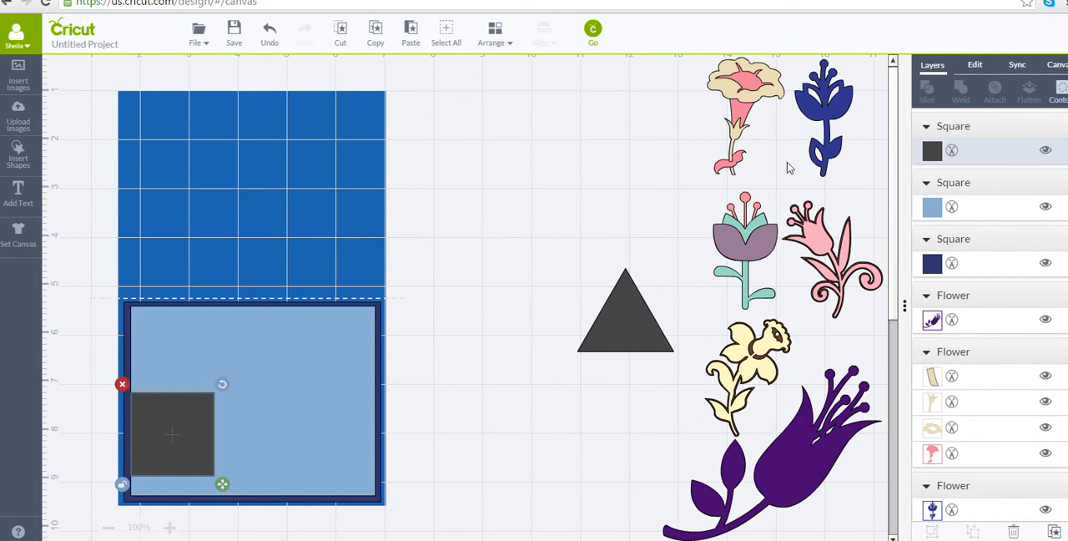
click(932, 152)
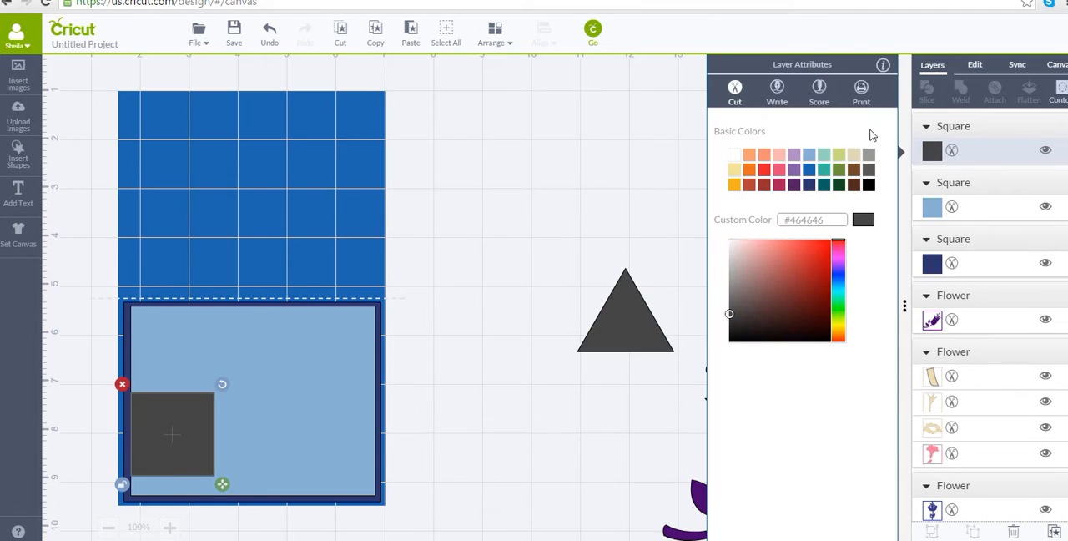
click(733, 154)
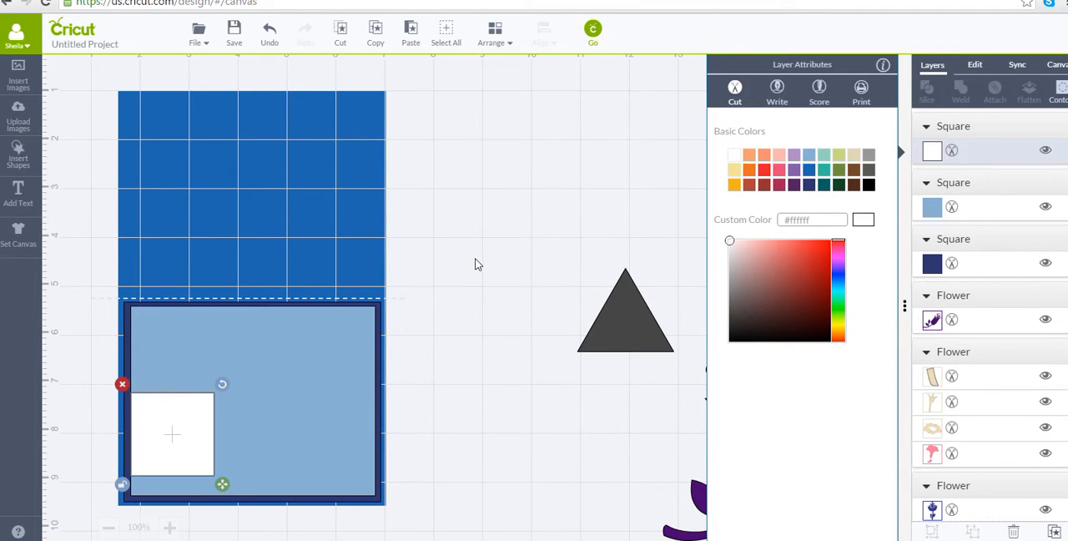
click(476, 262)
Reshape the white square into a long, low banner strip and move it off the card onto the empty canvas below the triangle.
click(204, 465)
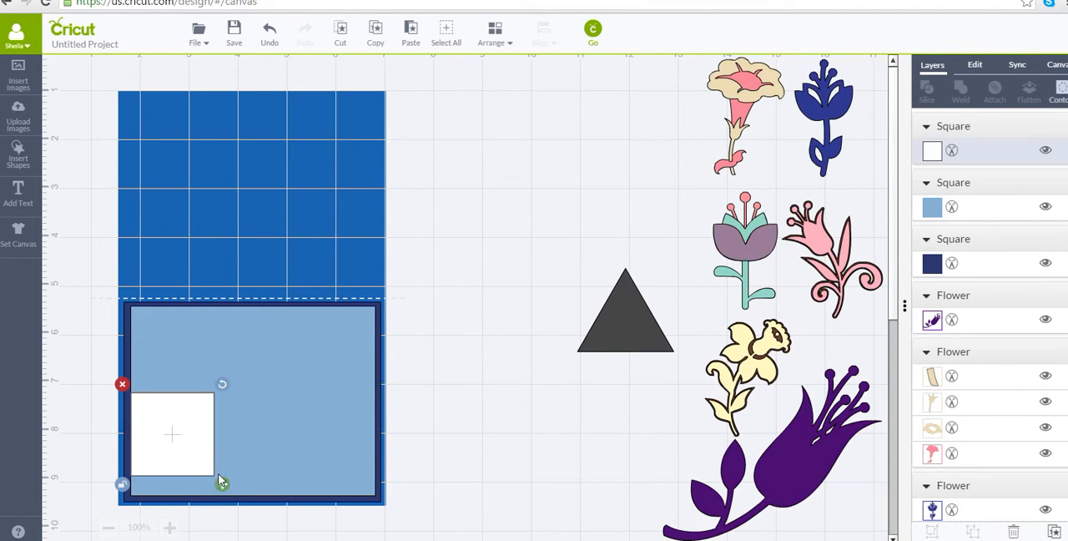
drag(221, 483, 226, 465)
drag(206, 431, 204, 444)
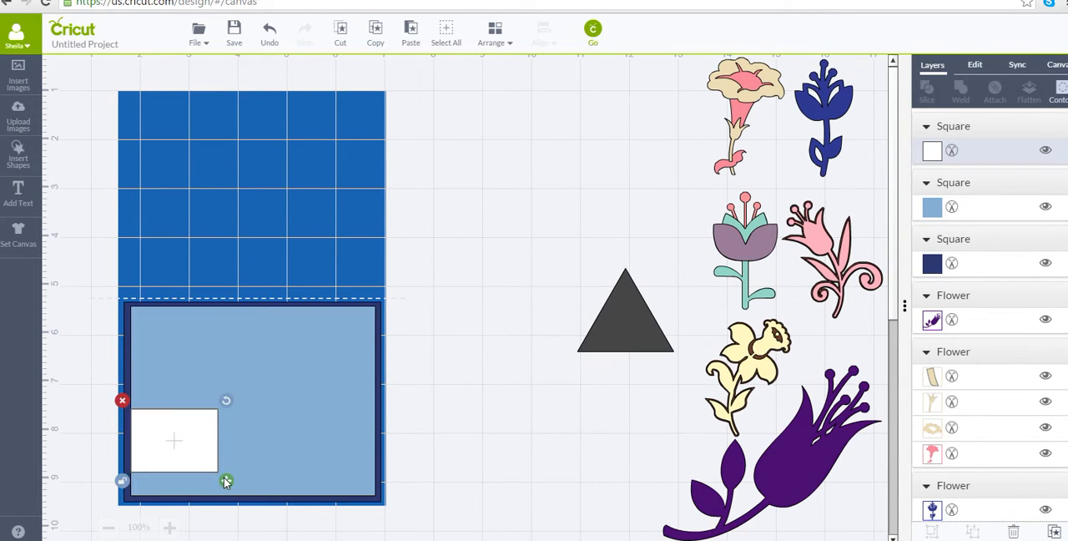
drag(222, 476, 382, 475)
drag(250, 432, 516, 406)
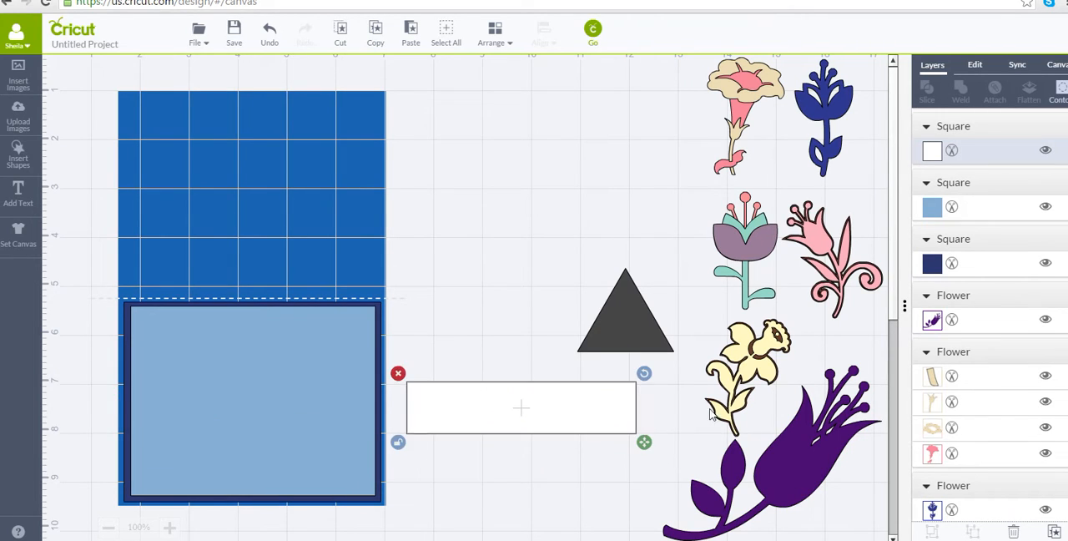
Shift the yellow daffodil aside, rotate the triangle to point left, and centre it over the white strip's right end.
drag(726, 408, 739, 386)
drag(766, 334, 766, 333)
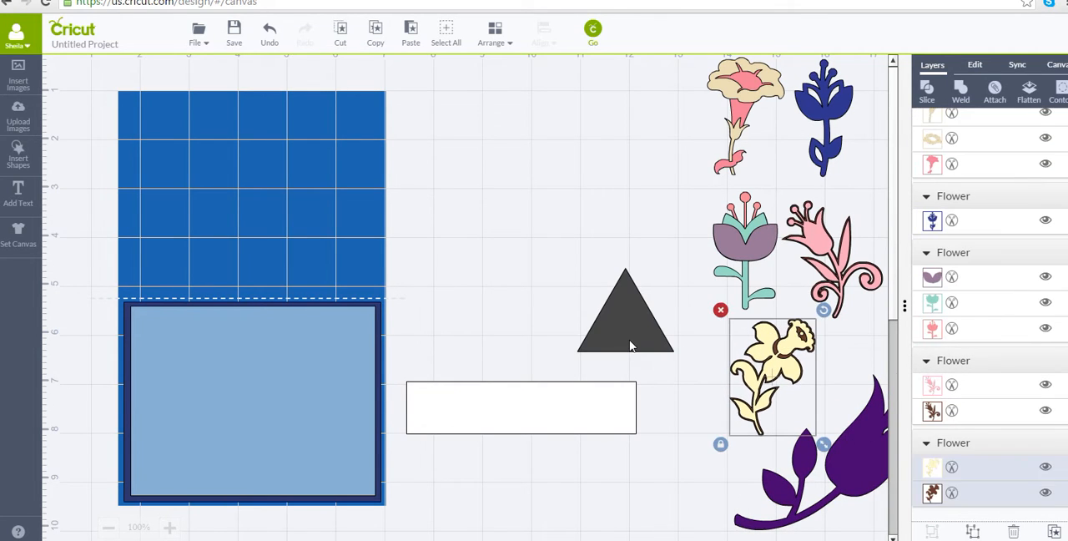
drag(631, 342, 647, 419)
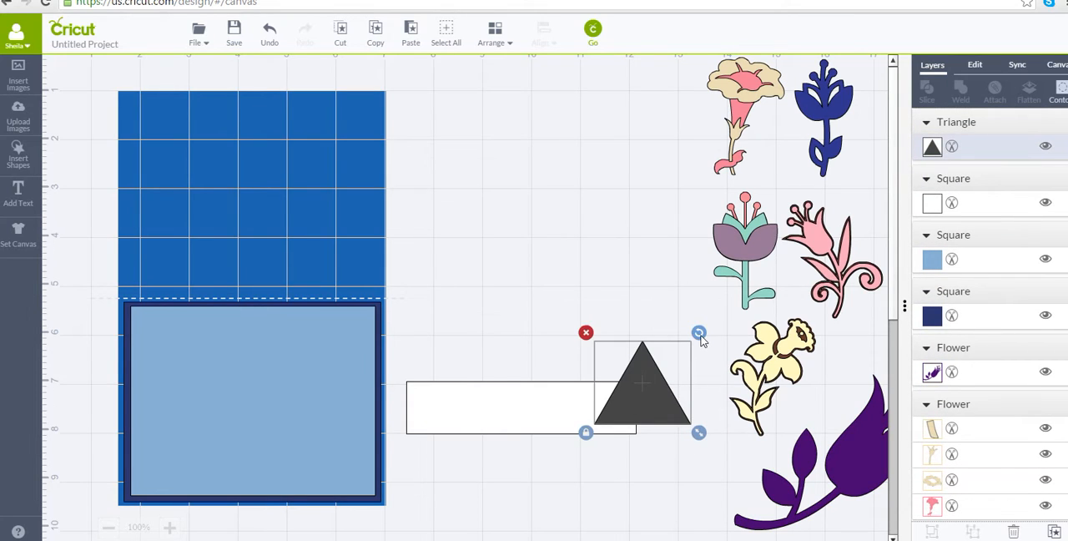
drag(699, 333, 725, 377)
mouse_move(659, 411)
mouse_down()
mouse_move(674, 426)
mouse_move(651, 418)
mouse_up()
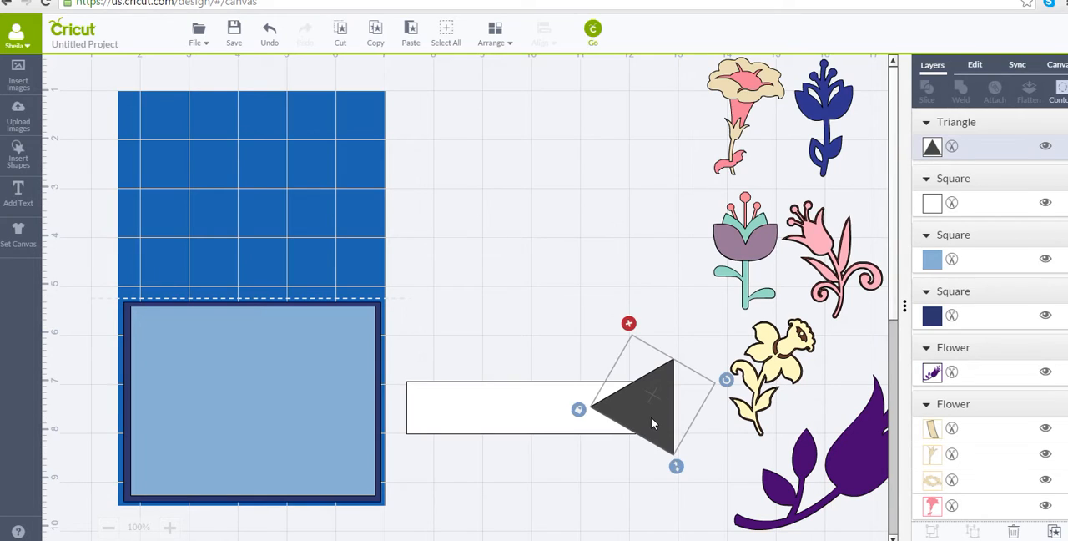
Slice the triangle out of the white strip and delete the leftover pieces to leave a notched right end.
shift+click(478, 426)
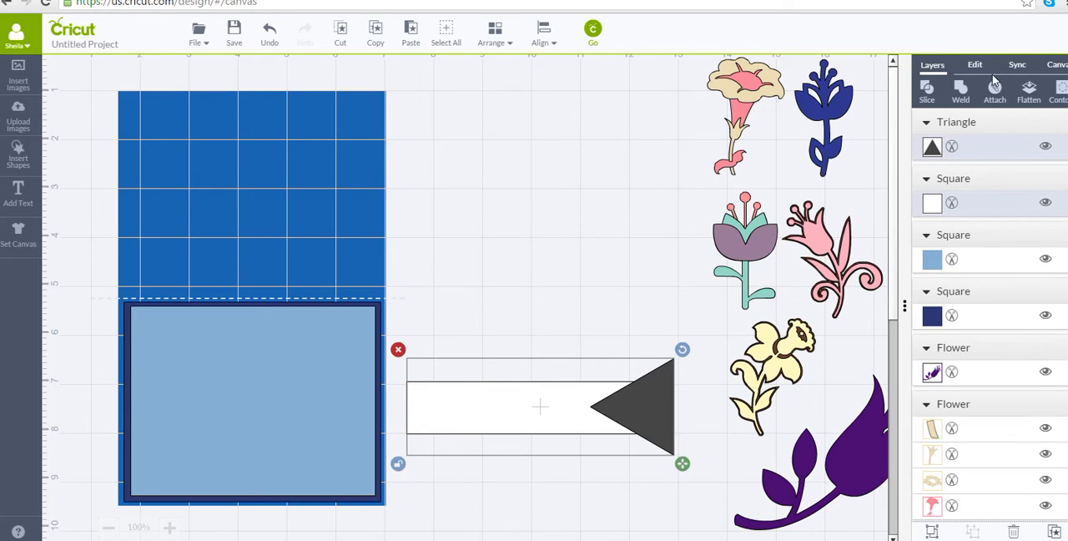
click(927, 90)
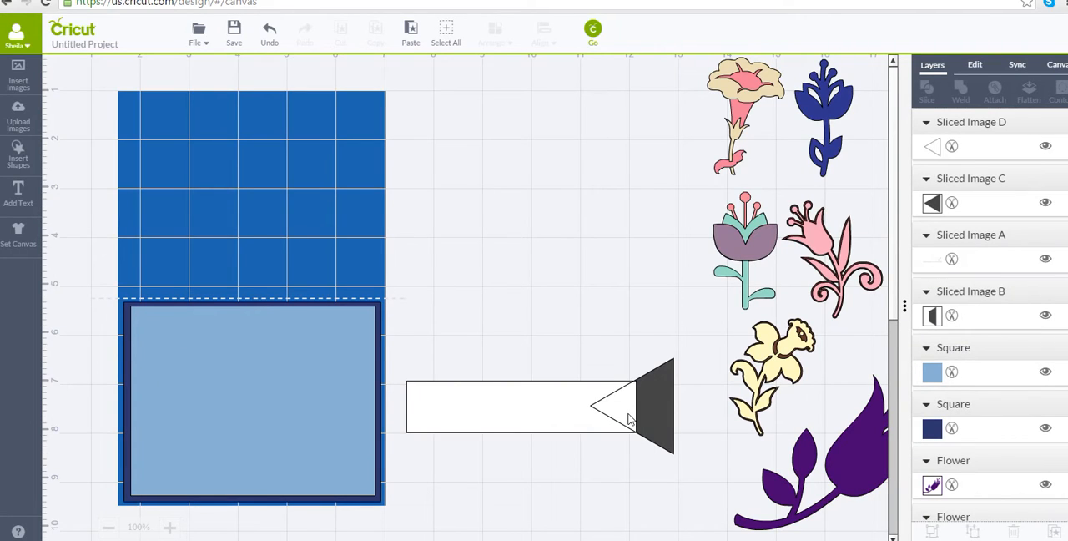
drag(630, 420, 640, 280)
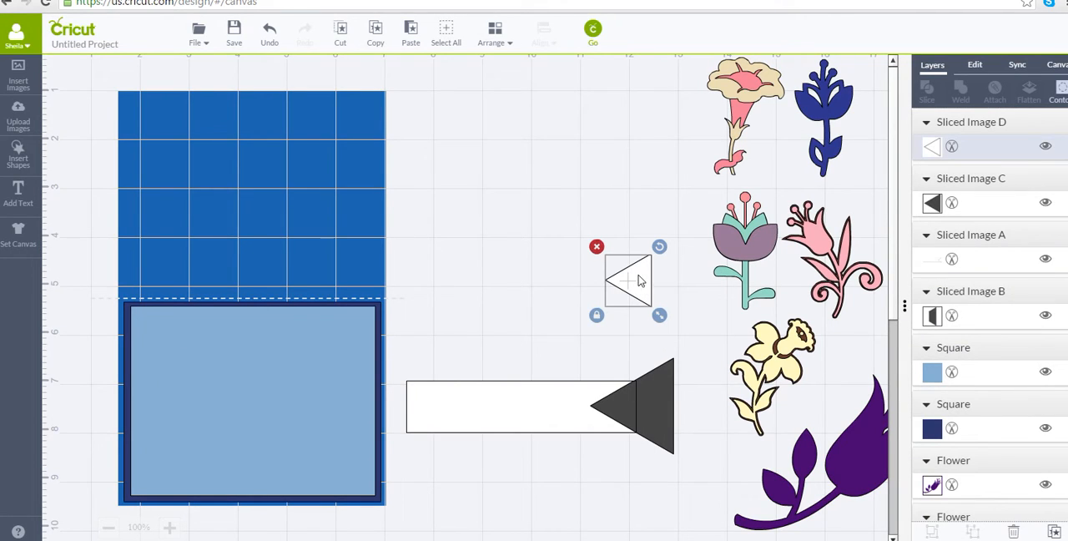
click(595, 247)
click(656, 421)
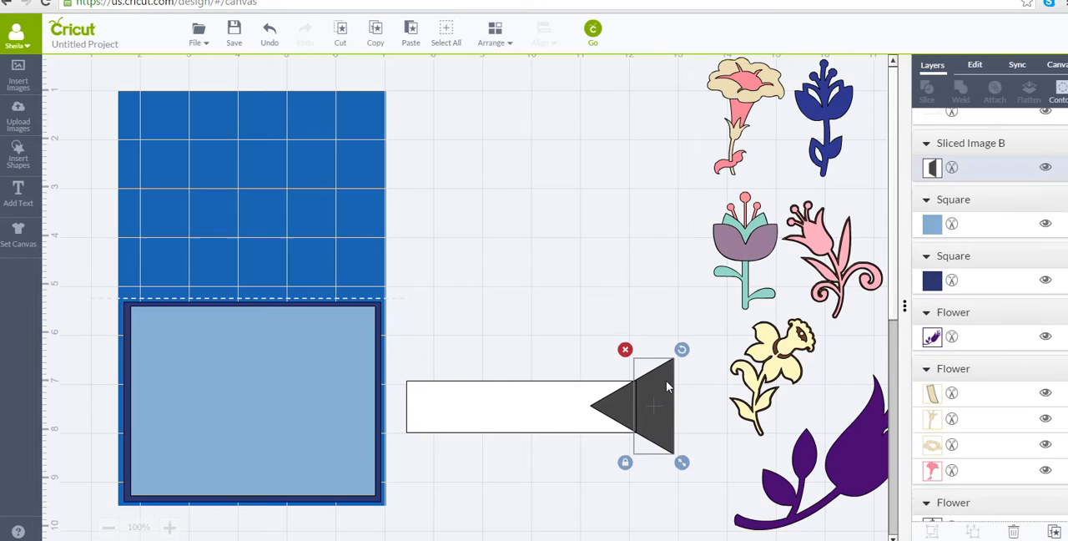
click(625, 349)
click(627, 419)
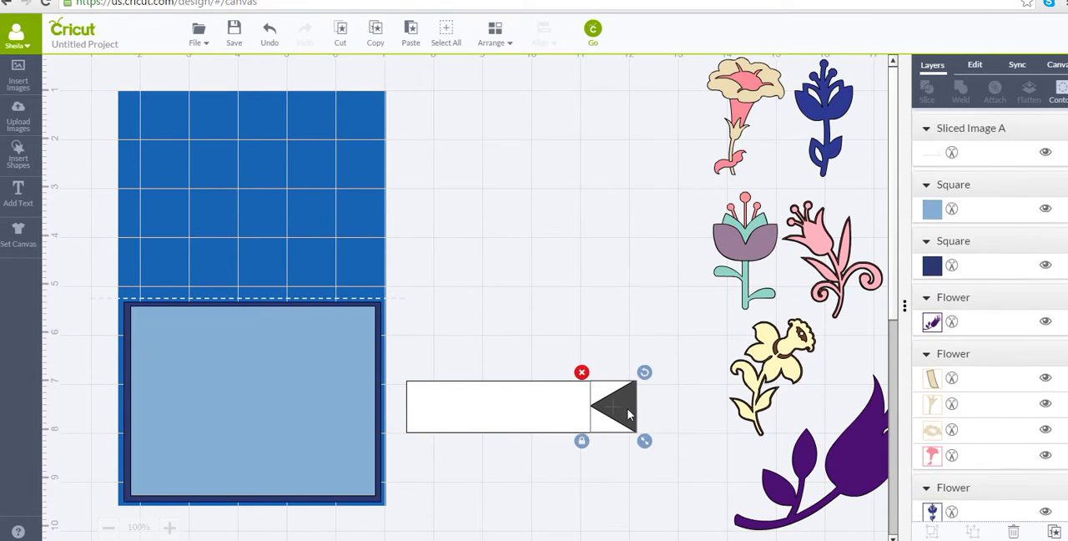
click(582, 372)
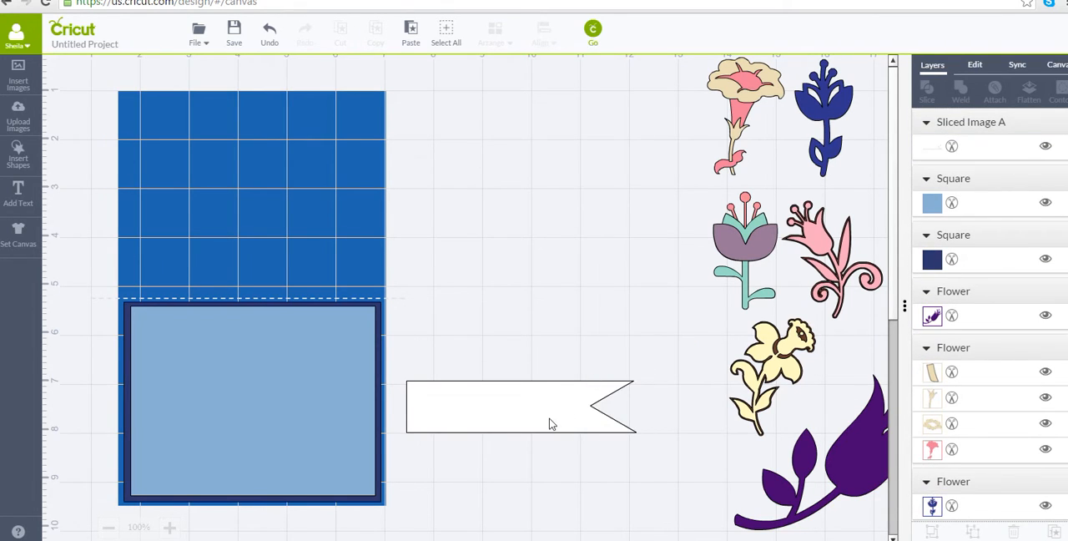
Place the notched banner across the lower part of the card front, making it slimmer and longer, starting at the navy panel's left edge.
drag(551, 424, 275, 453)
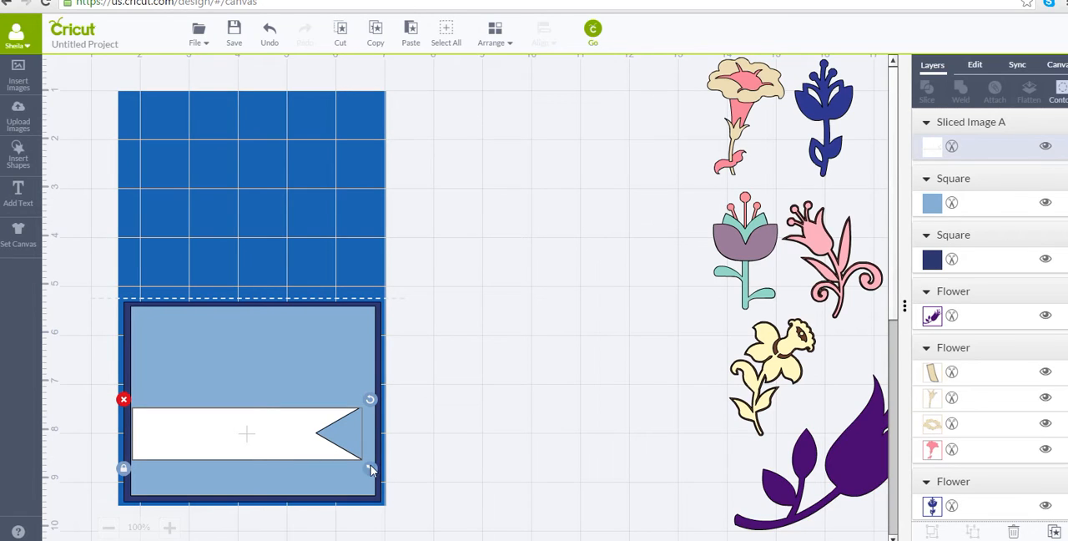
click(125, 471)
drag(372, 469, 375, 455)
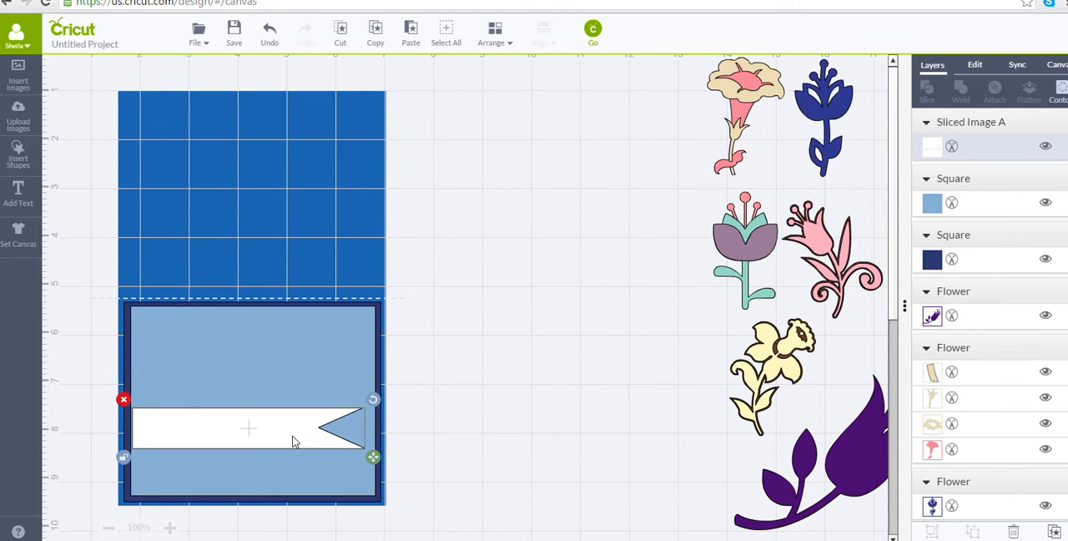
drag(292, 440, 282, 441)
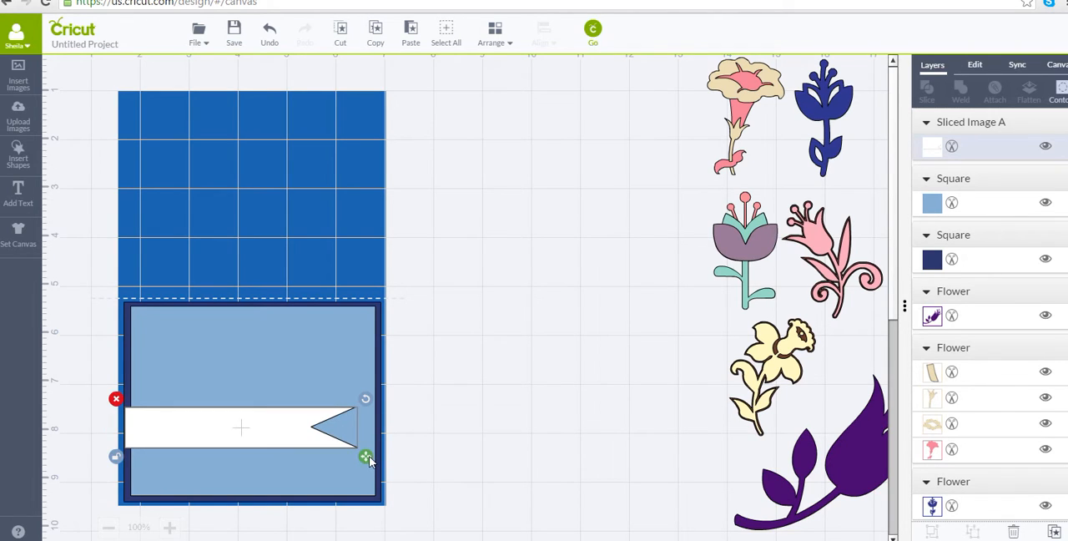
drag(368, 458, 382, 460)
drag(267, 425, 268, 435)
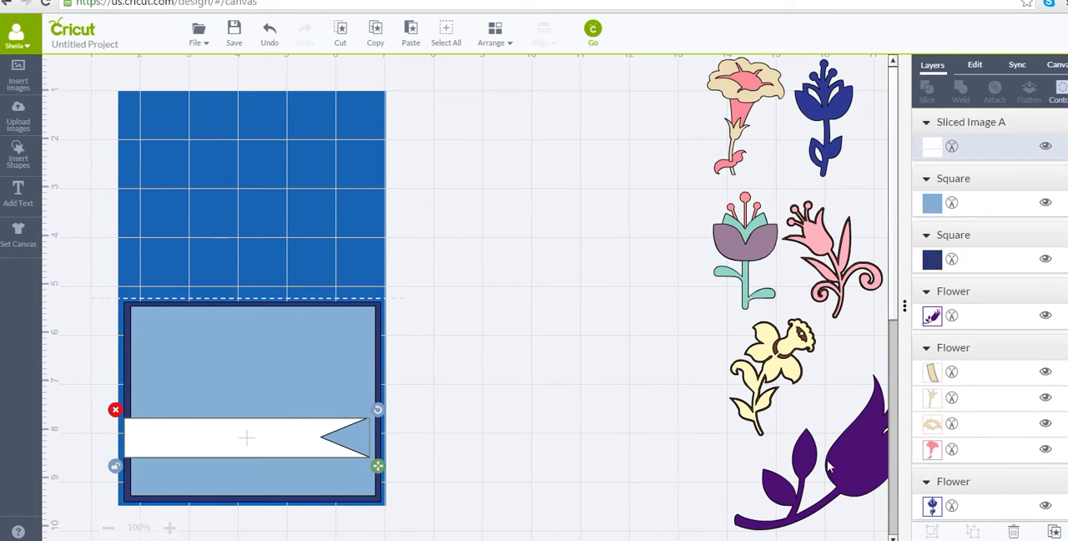
Bring the large purple flower to the front and position it over the banner on the card front.
drag(828, 467, 508, 378)
click(509, 41)
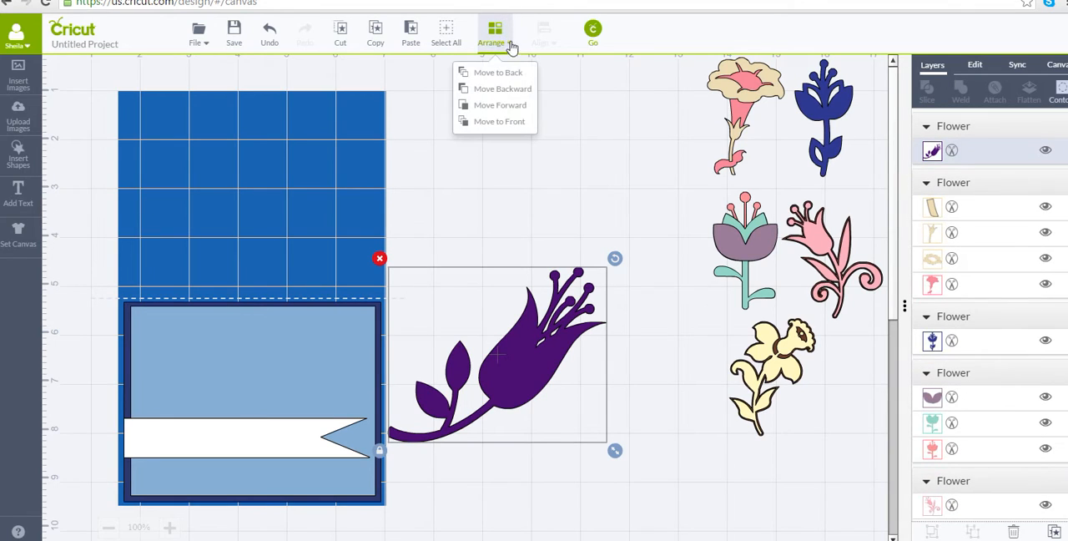
click(512, 123)
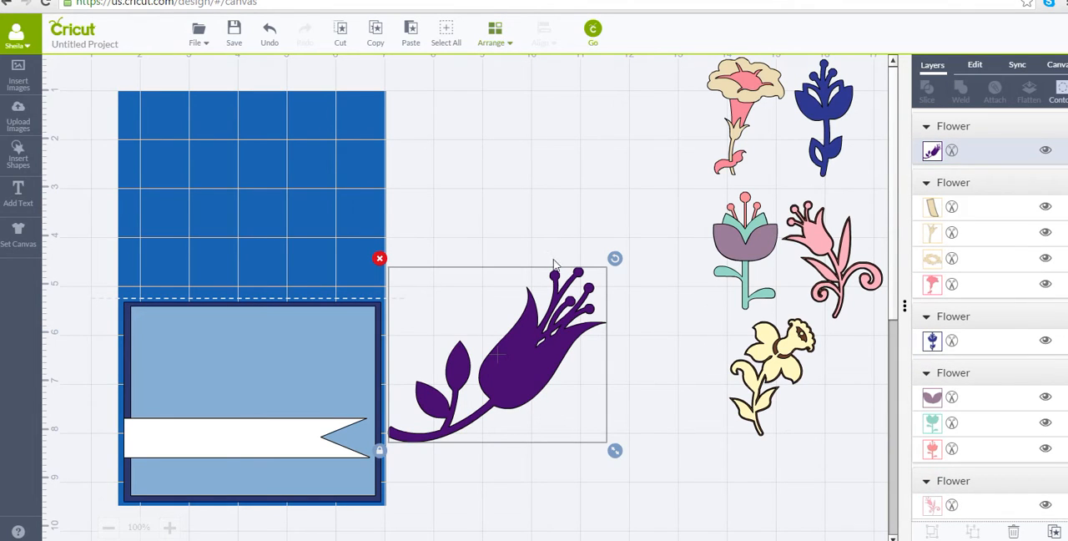
drag(555, 352, 287, 400)
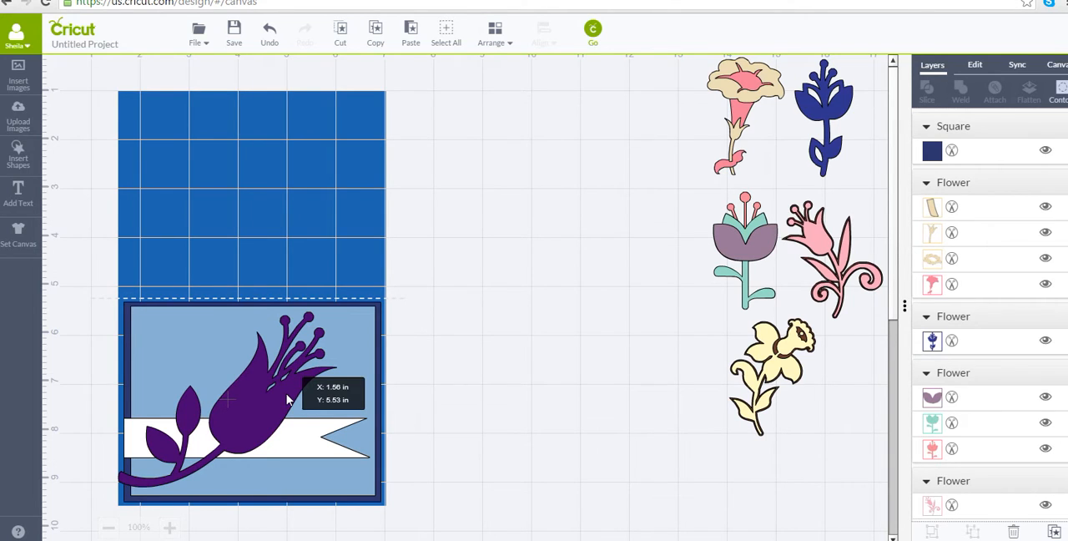
drag(287, 400, 289, 392)
click(410, 455)
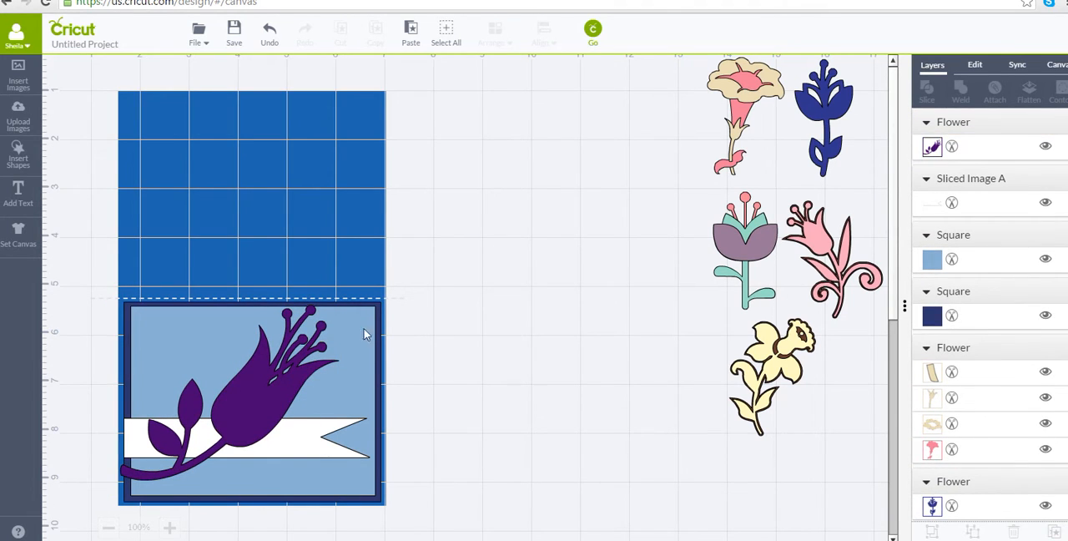
Group the flower, banner and both blue panels, move the group off the card below the flowers, and shift the daffodil clear of it.
drag(93, 280, 545, 539)
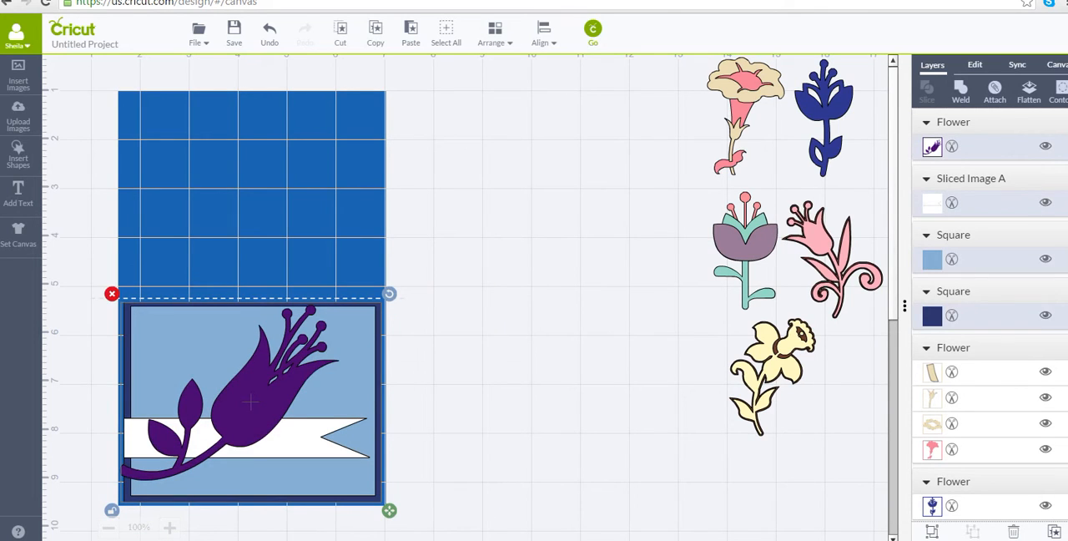
click(931, 532)
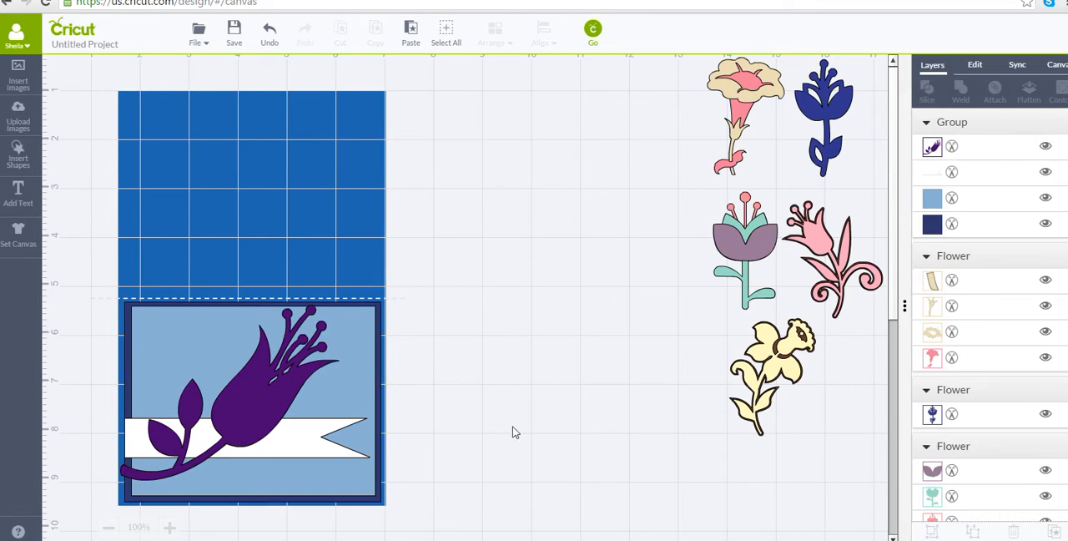
drag(244, 371, 773, 442)
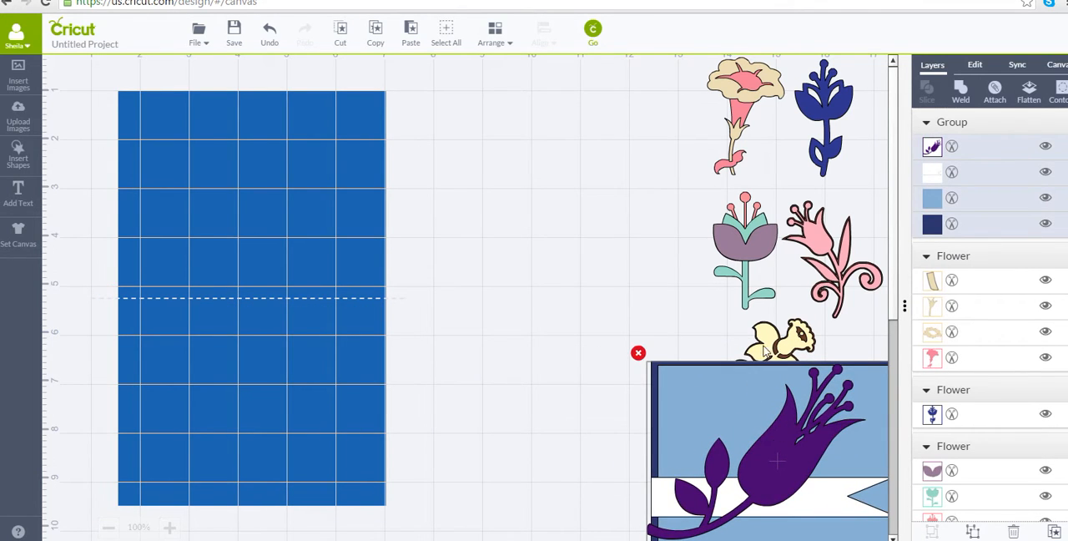
drag(764, 352, 614, 119)
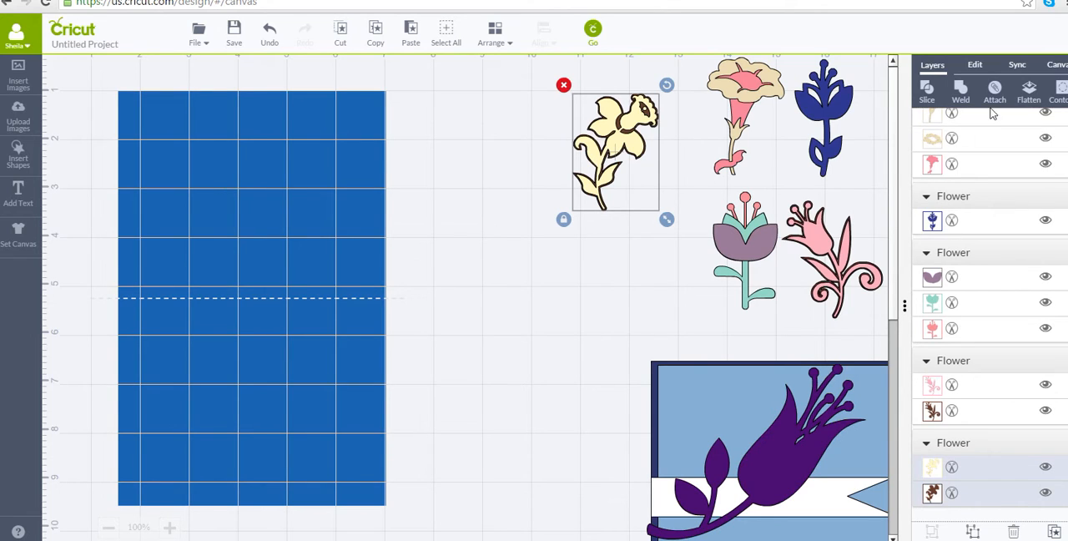
Change the card type to Bi-fold - Vertical.
click(1053, 71)
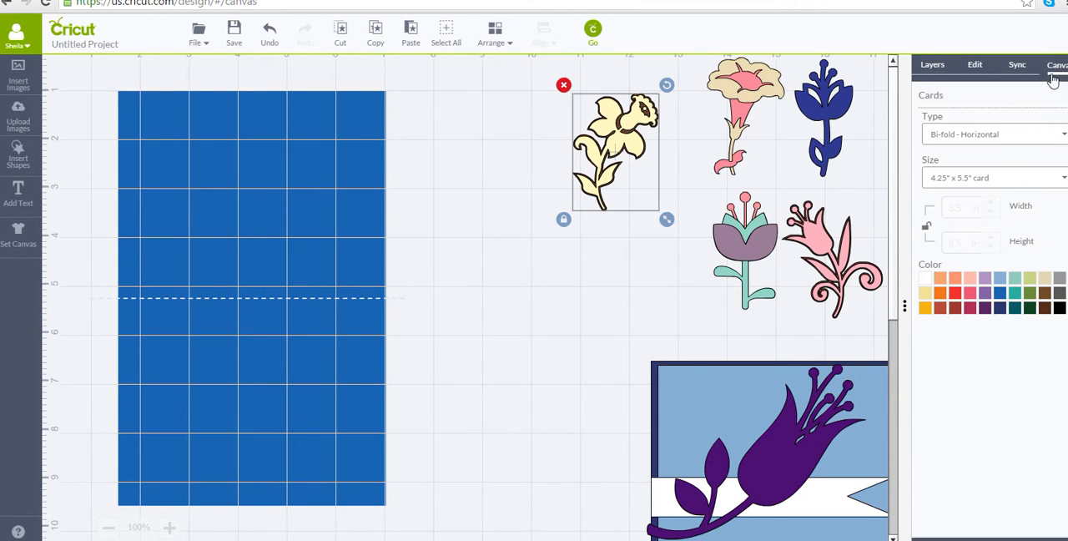
click(1058, 135)
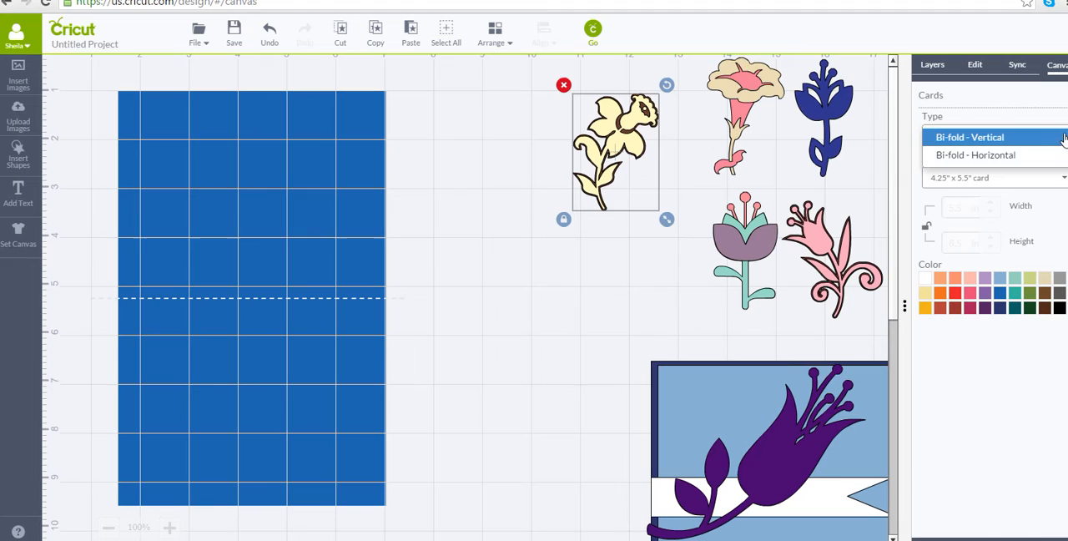
click(1008, 138)
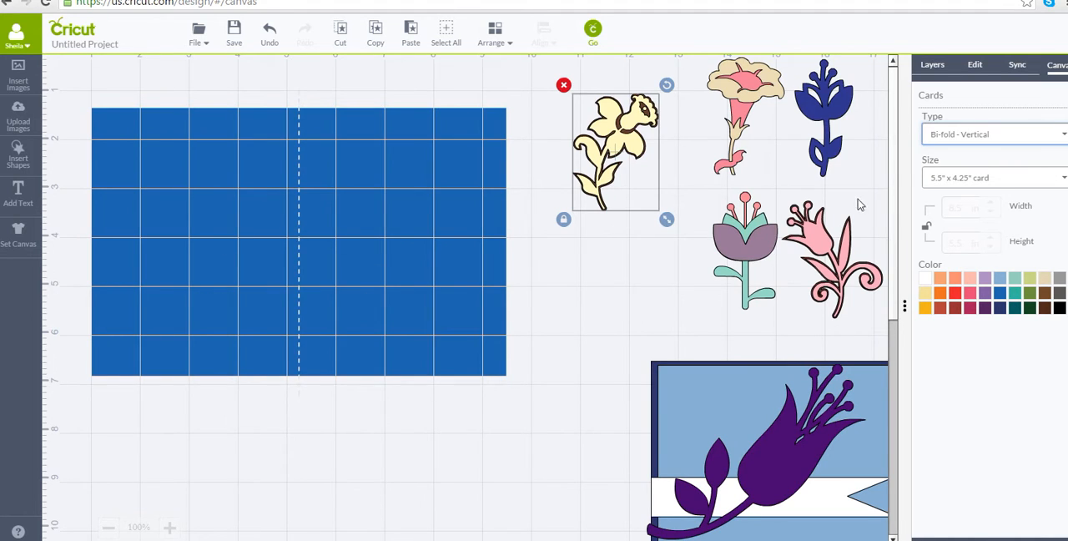
Insert a square just right of the fold line and stretch it into a tall panel nearly the card's full height.
click(28, 165)
click(208, 157)
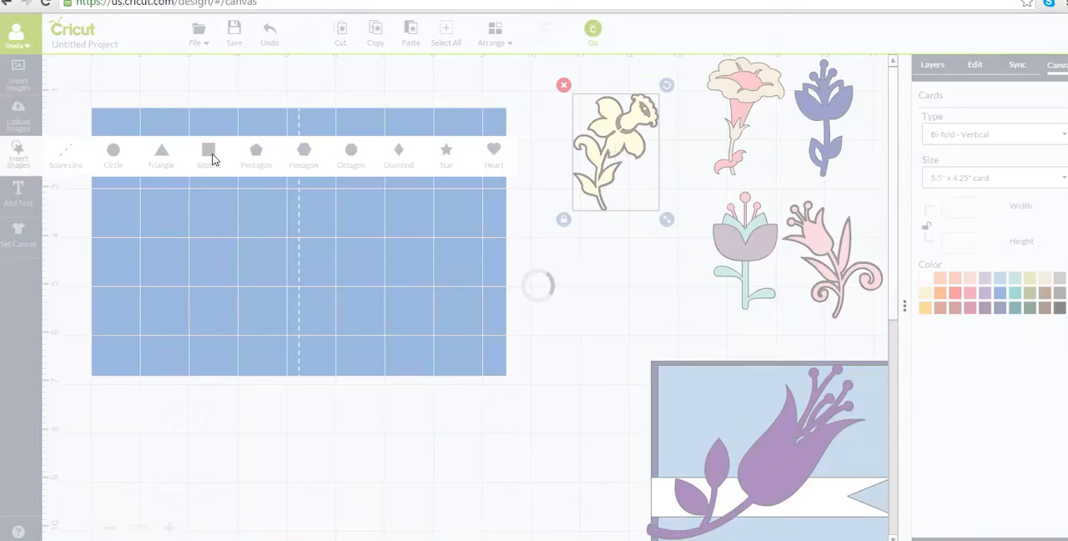
drag(317, 221, 336, 132)
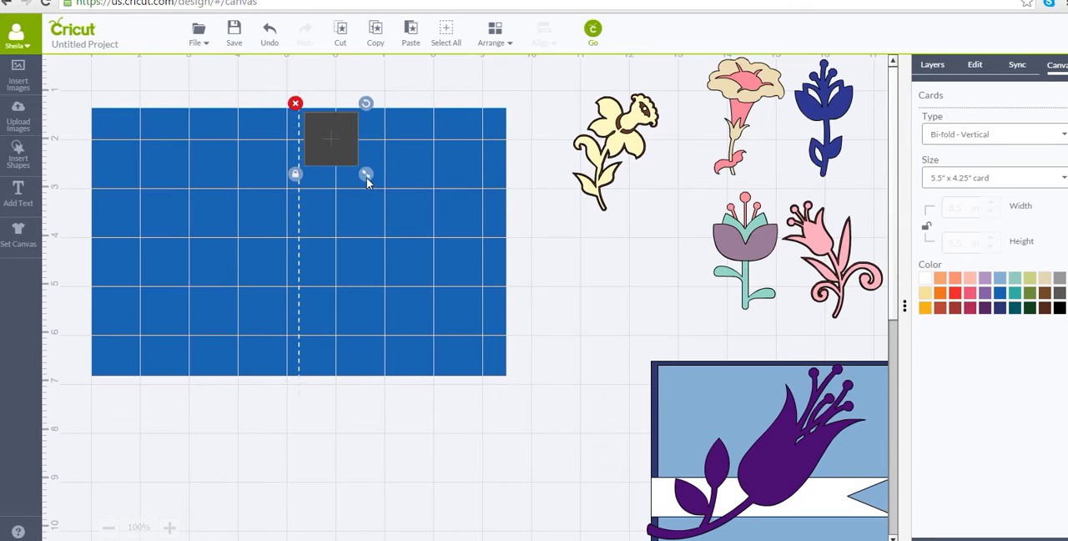
drag(368, 181, 423, 429)
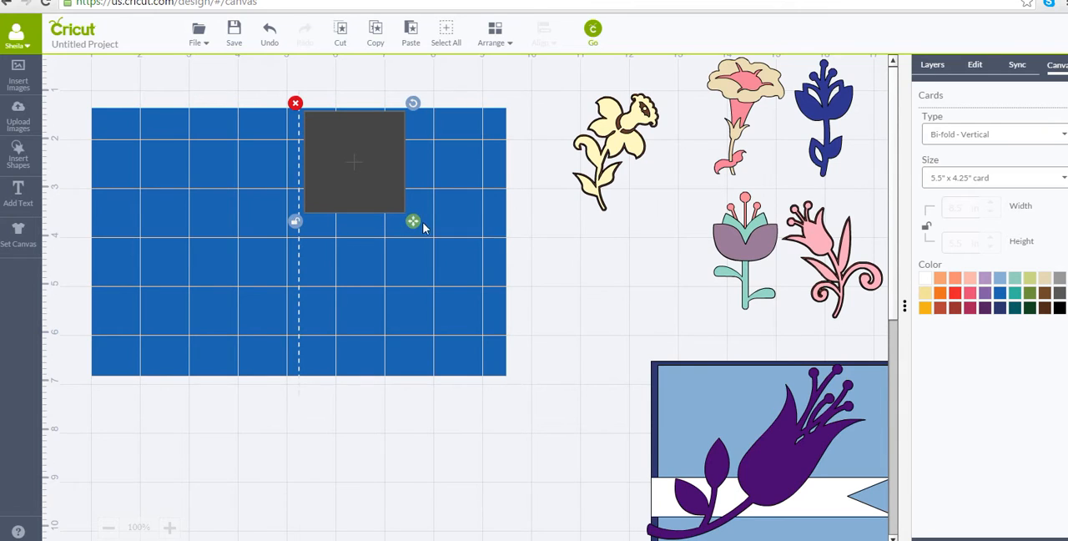
drag(414, 223, 422, 392)
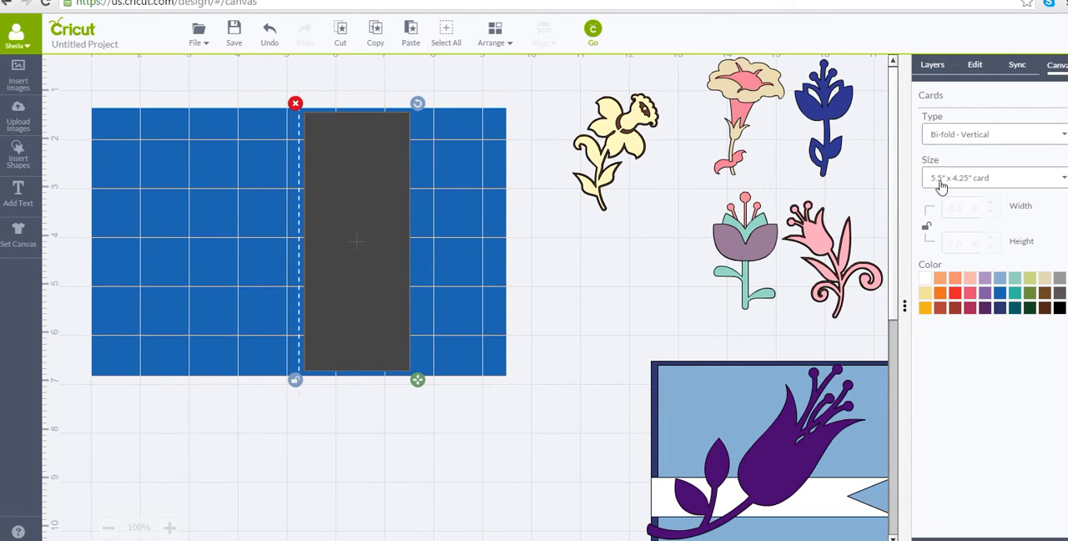
Colour the tall panel light pink (#f9b6ad).
click(932, 65)
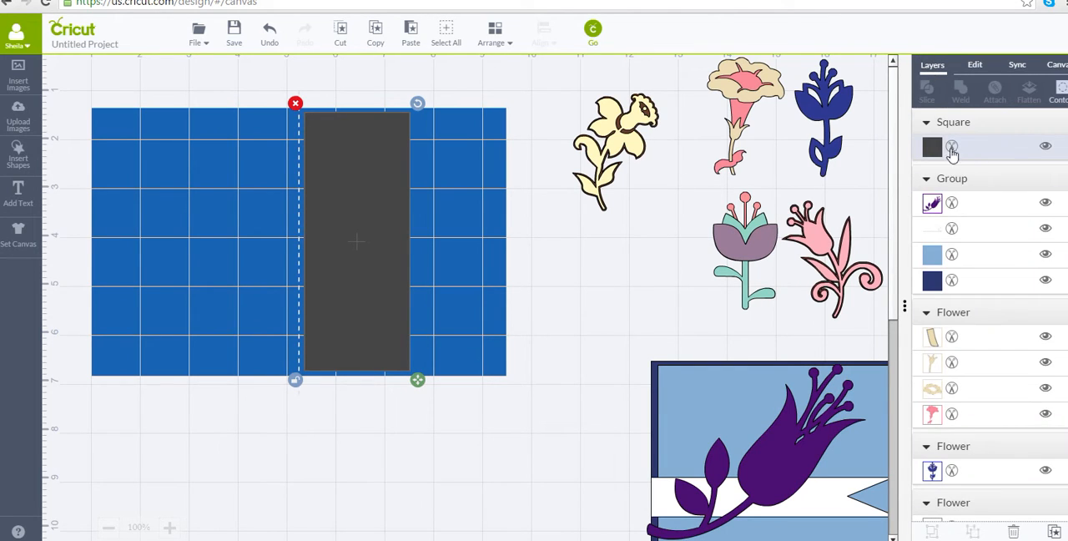
click(932, 148)
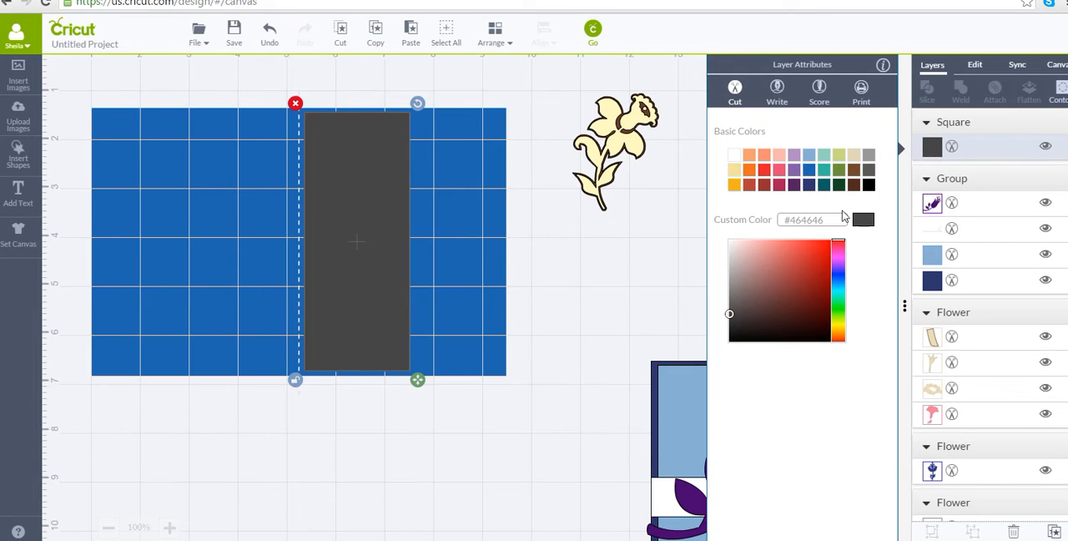
click(778, 158)
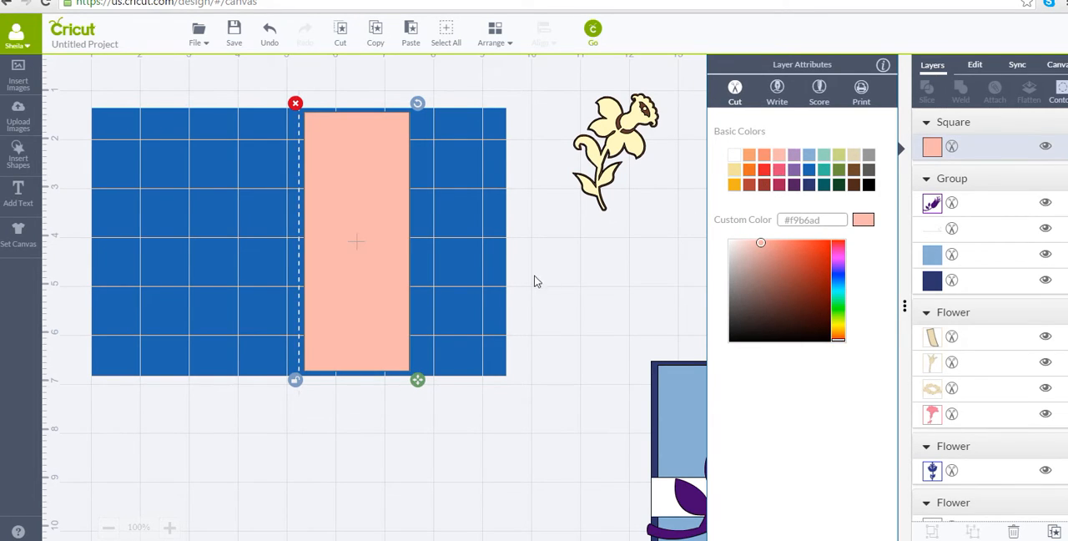
click(494, 275)
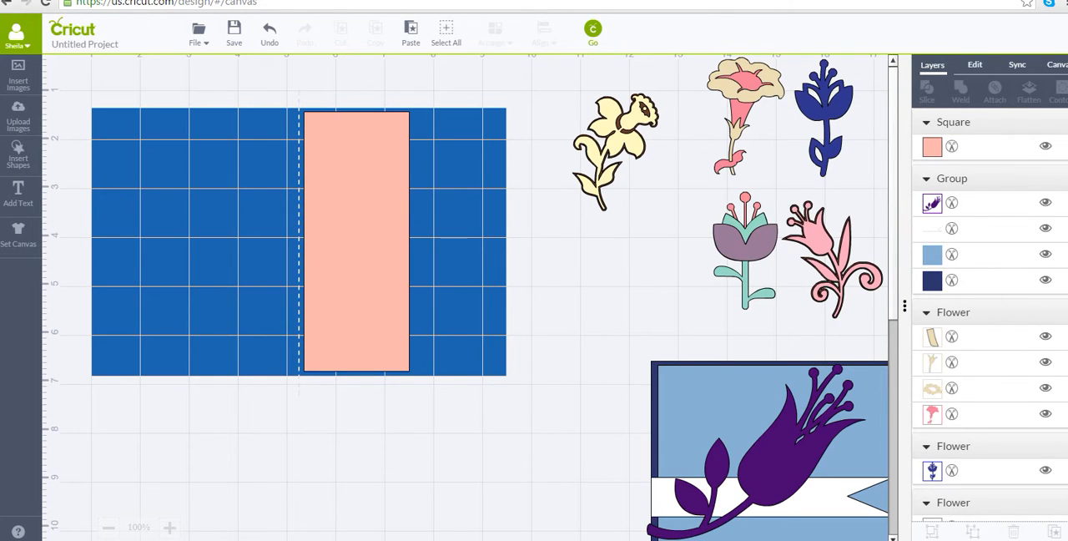
Recolour the card base, trying dark raspberry before choosing beige, and move the pink flower beside the card.
click(1058, 67)
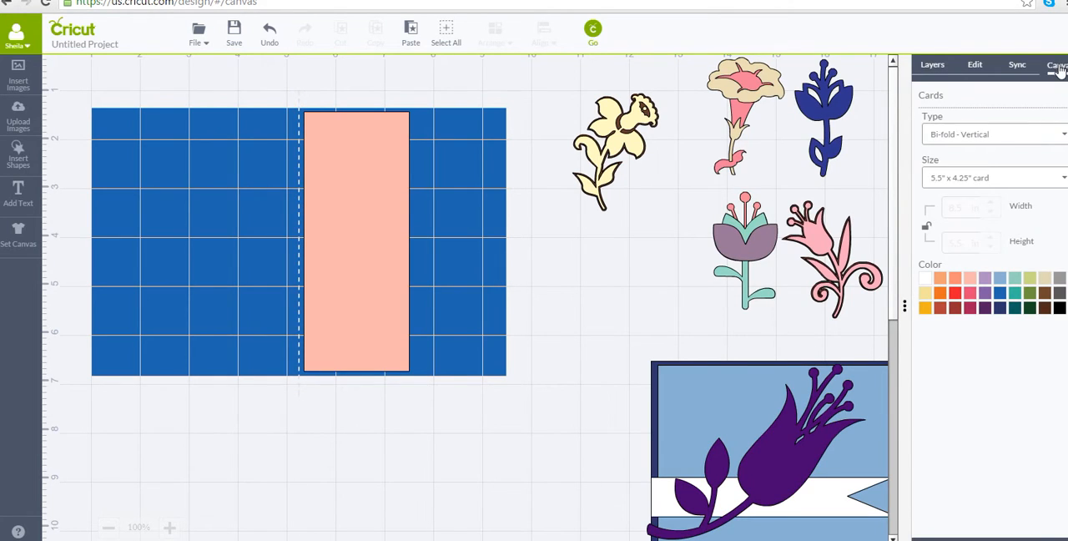
click(971, 317)
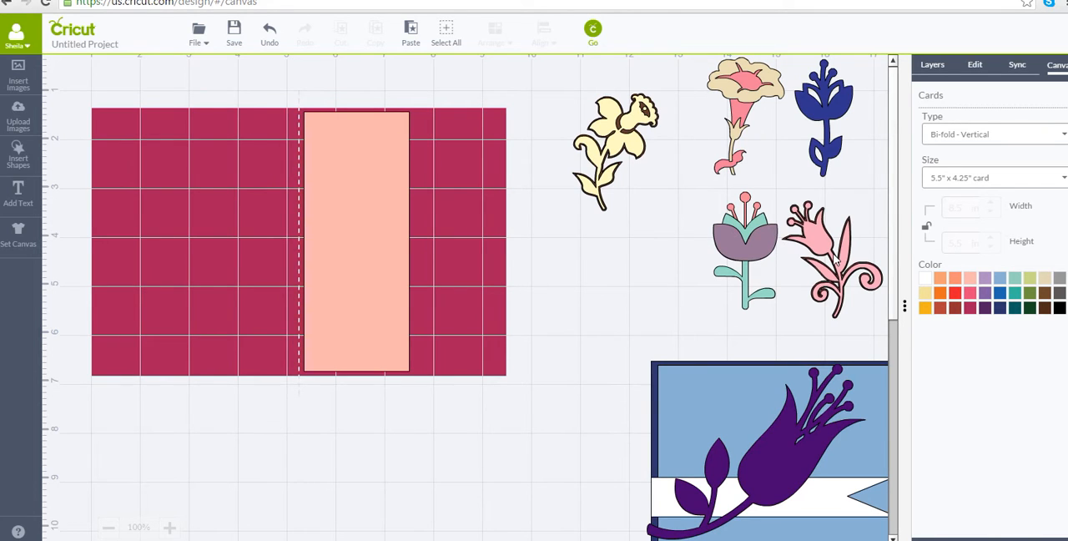
drag(834, 260, 590, 296)
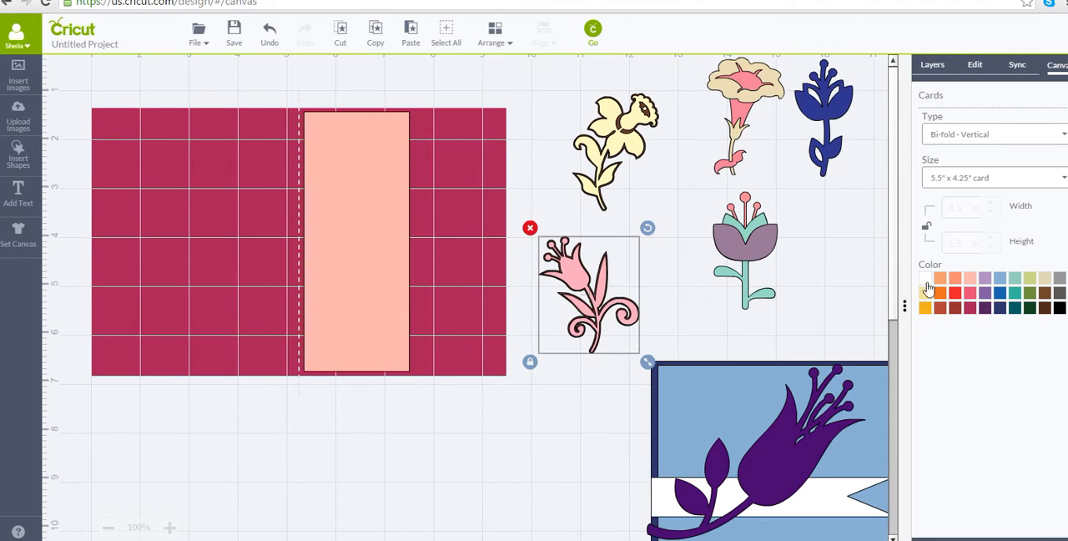
click(1045, 284)
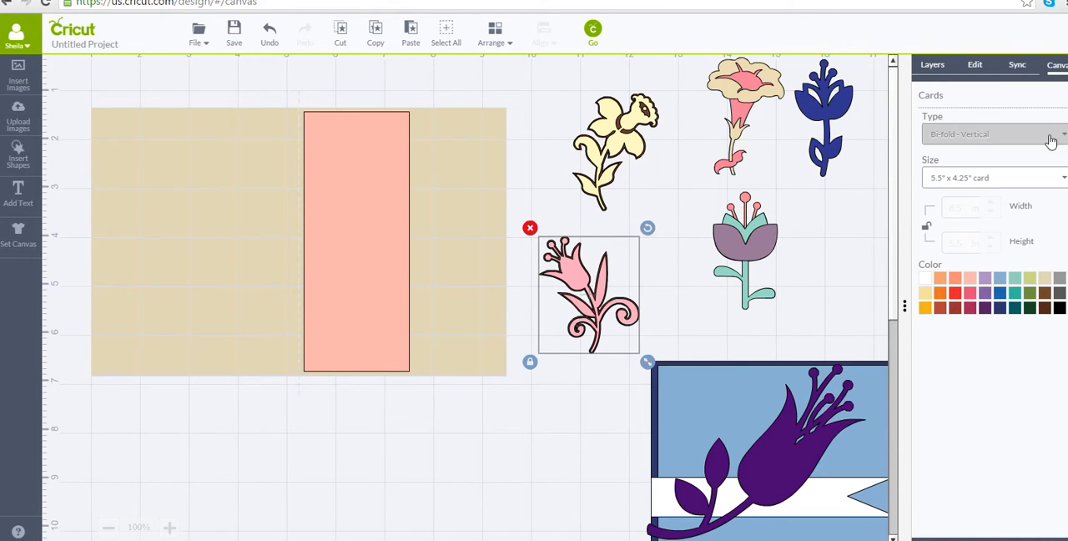
click(804, 317)
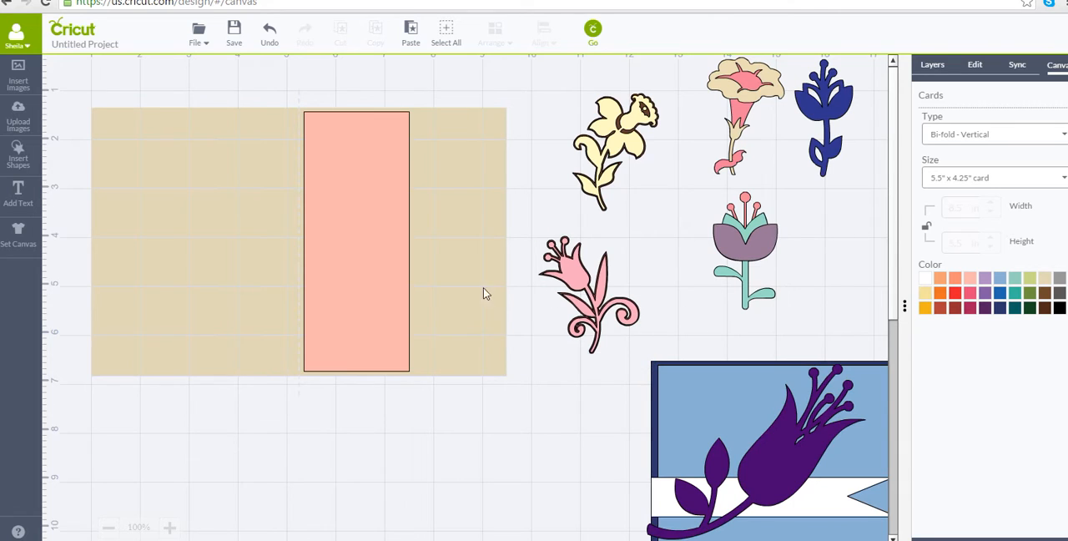
Recolour the tall pink panel honeysuckle yellow (#f3e39c).
click(373, 279)
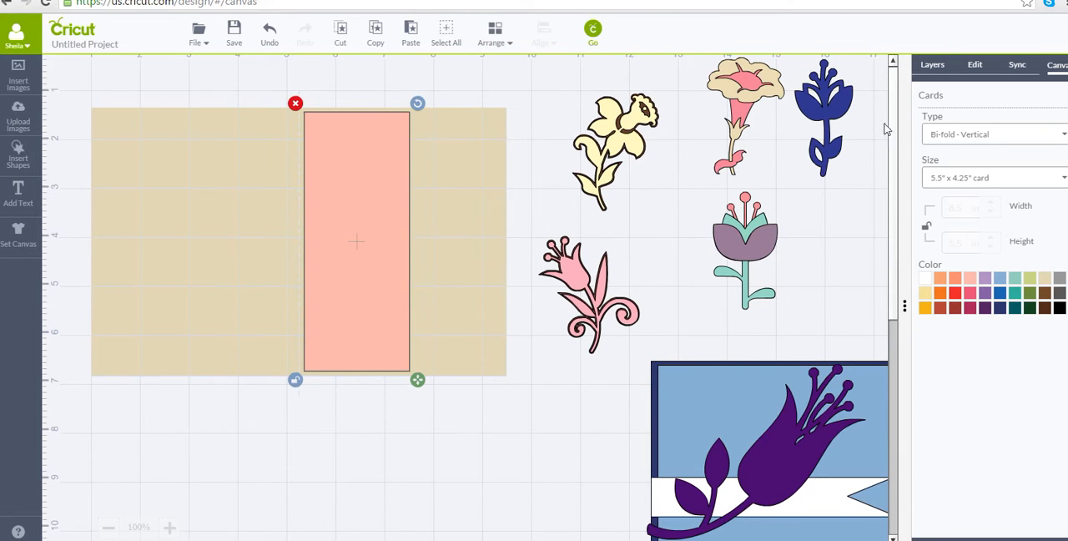
click(932, 66)
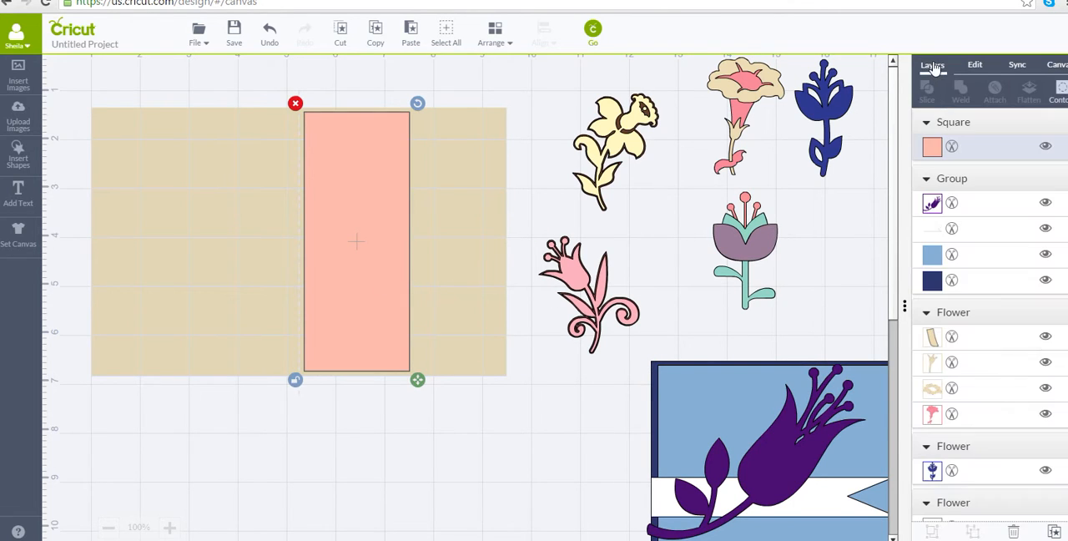
click(941, 148)
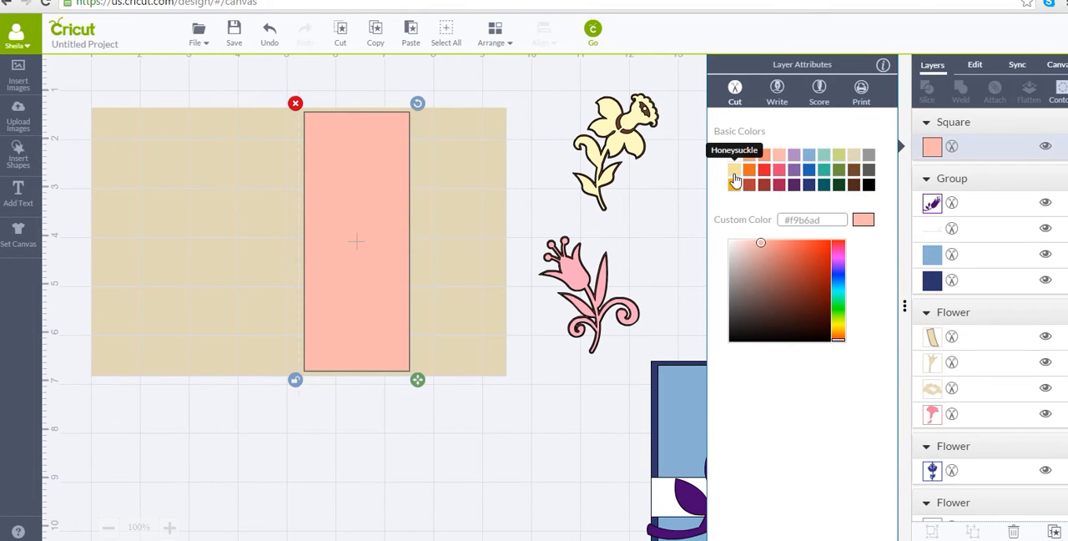
click(381, 240)
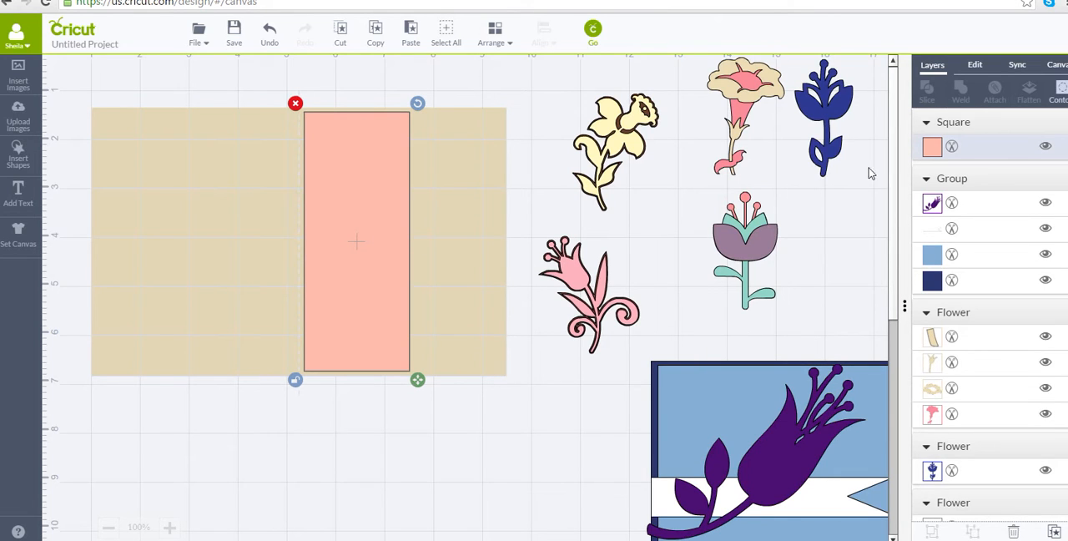
click(932, 148)
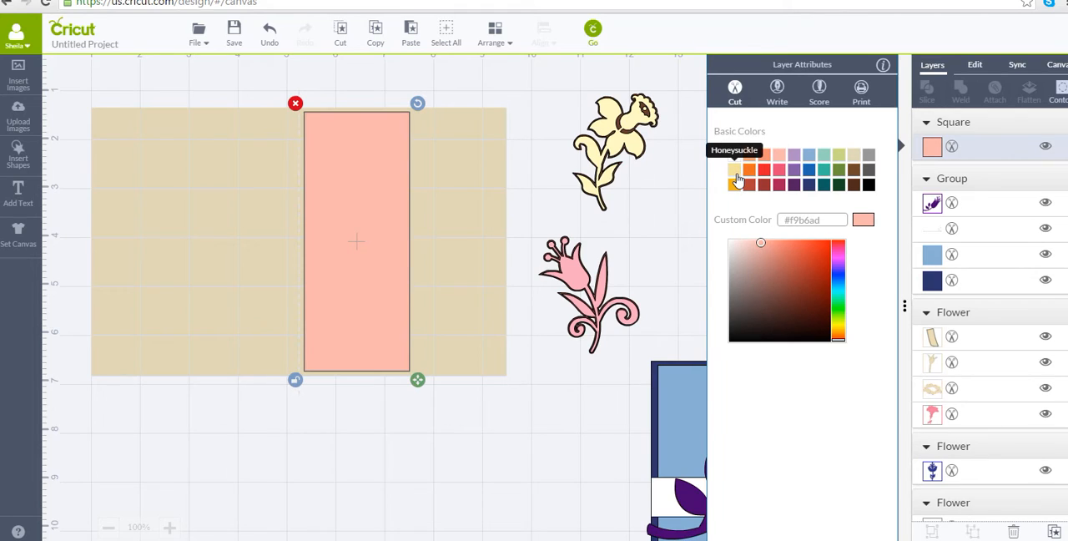
click(734, 171)
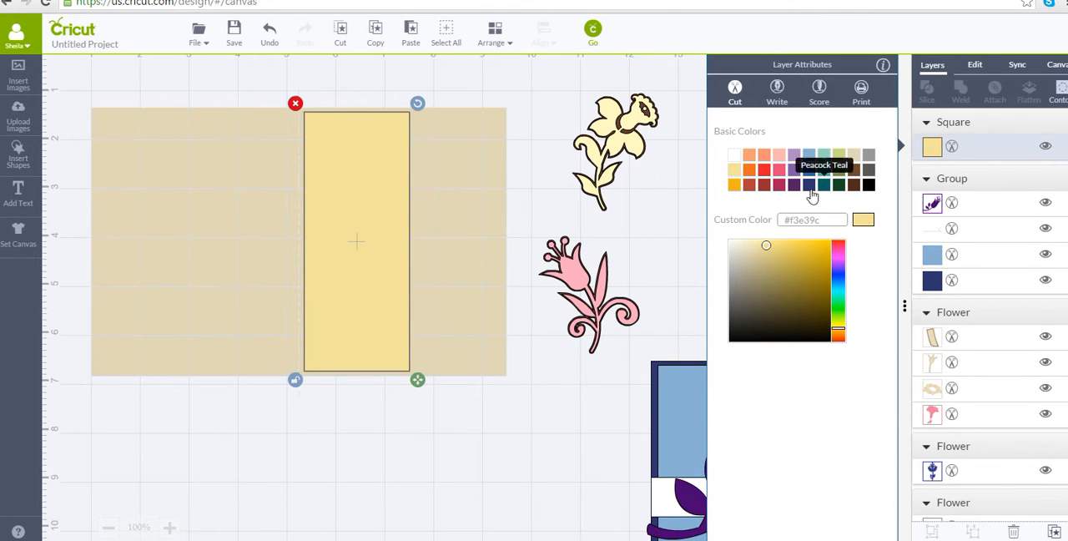
click(692, 250)
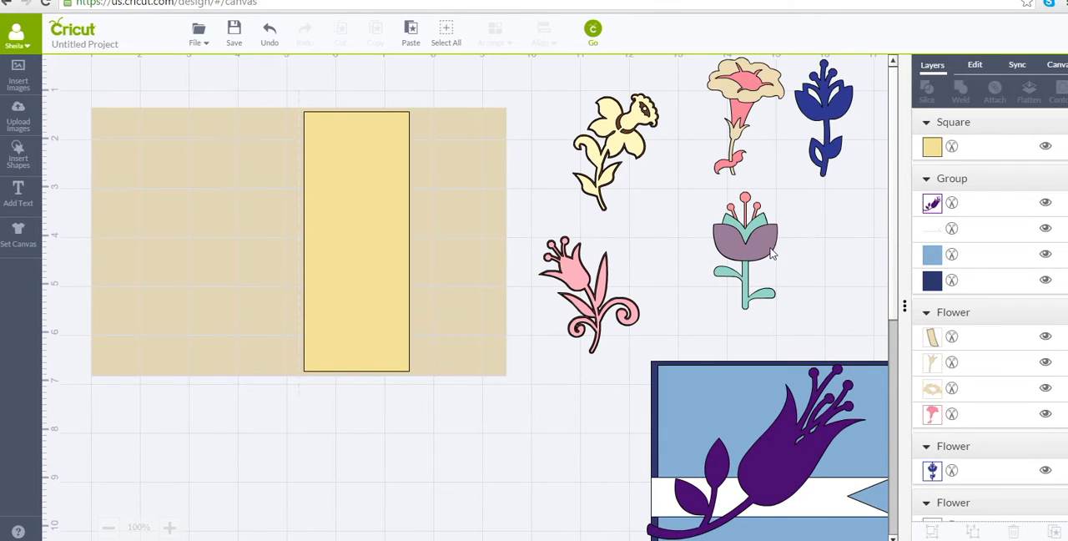
Move the dark blue flower onto the upper part of the yellow panel and bring it to the front.
mouse_move(761, 254)
mouse_down()
mouse_move(596, 238)
mouse_move(389, 242)
mouse_move(776, 247)
mouse_up()
click(832, 141)
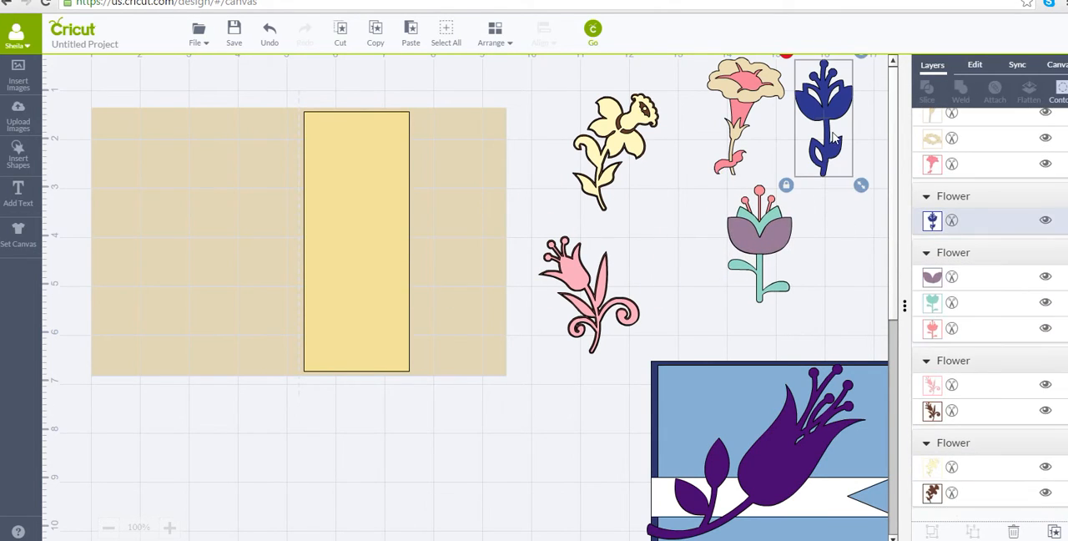
drag(832, 141, 399, 175)
click(495, 35)
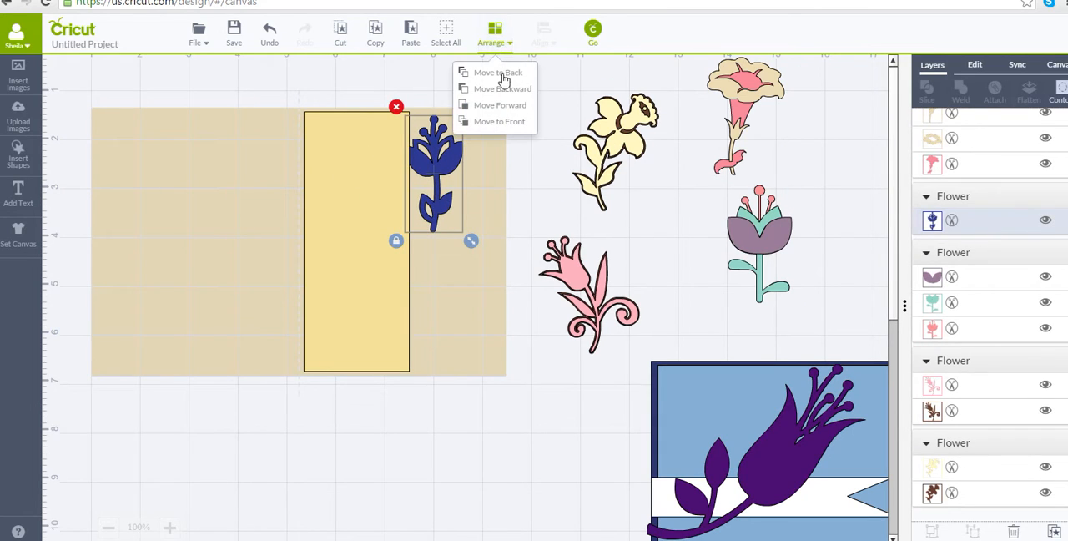
click(504, 121)
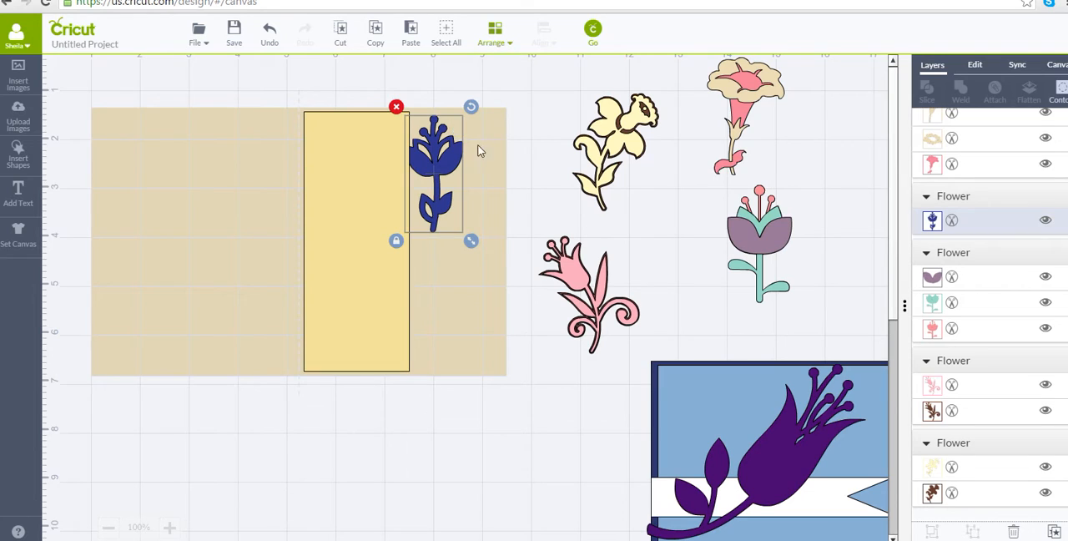
drag(433, 165, 352, 162)
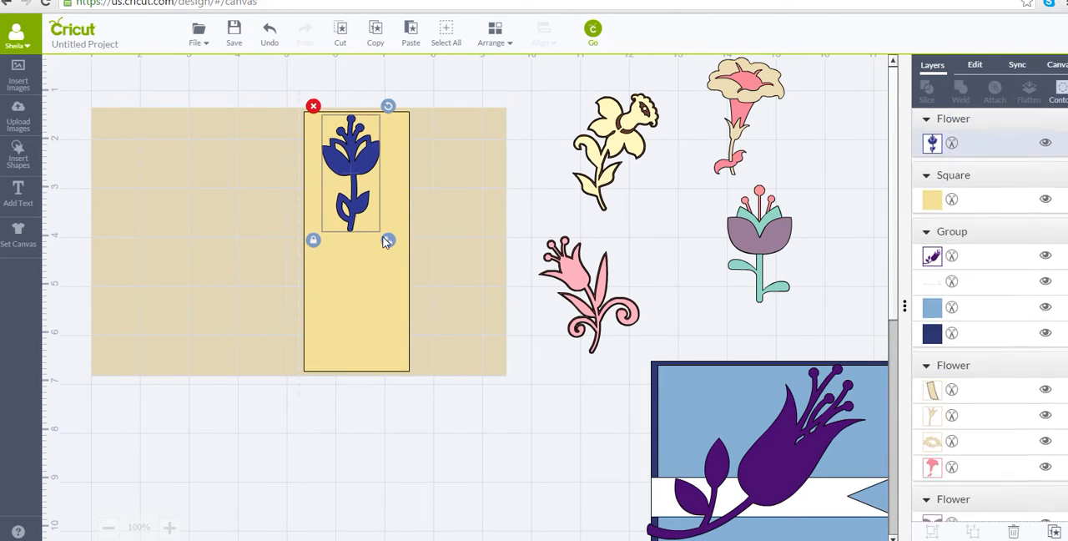
Enlarge the blue flower and stretch it without locked proportions until it nearly fills the yellow panel.
drag(388, 240, 433, 332)
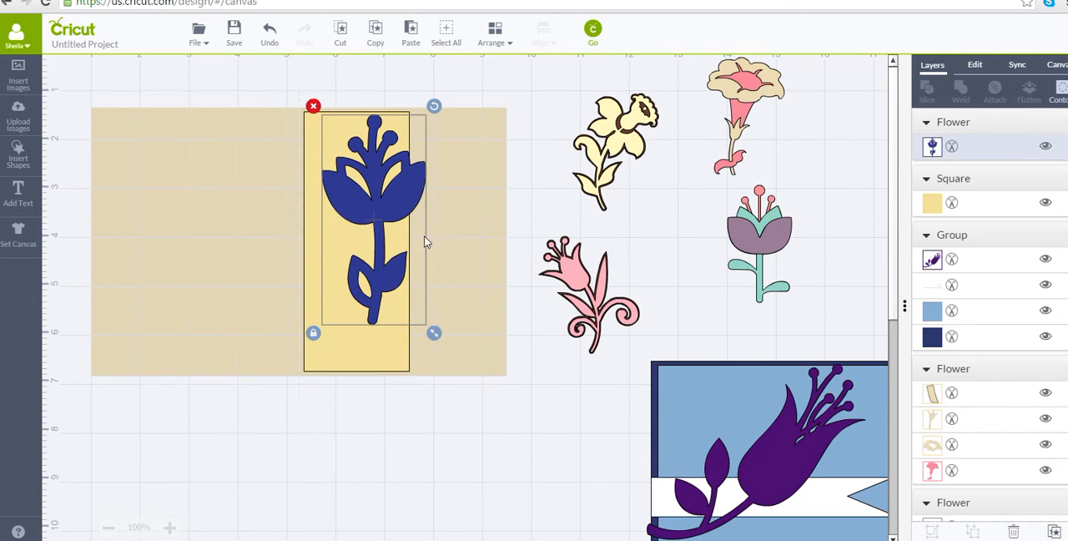
drag(388, 212, 372, 215)
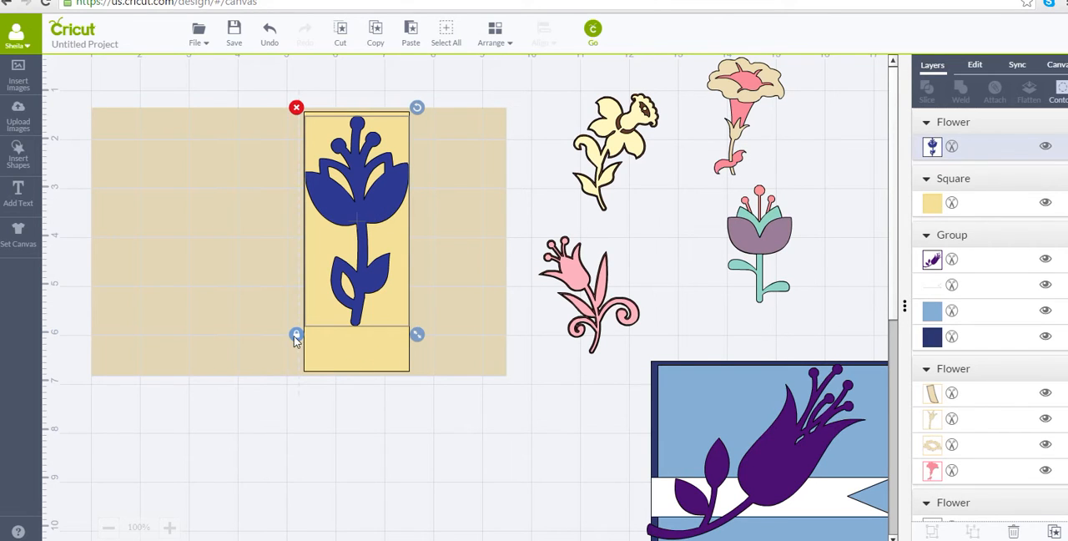
drag(420, 342, 424, 377)
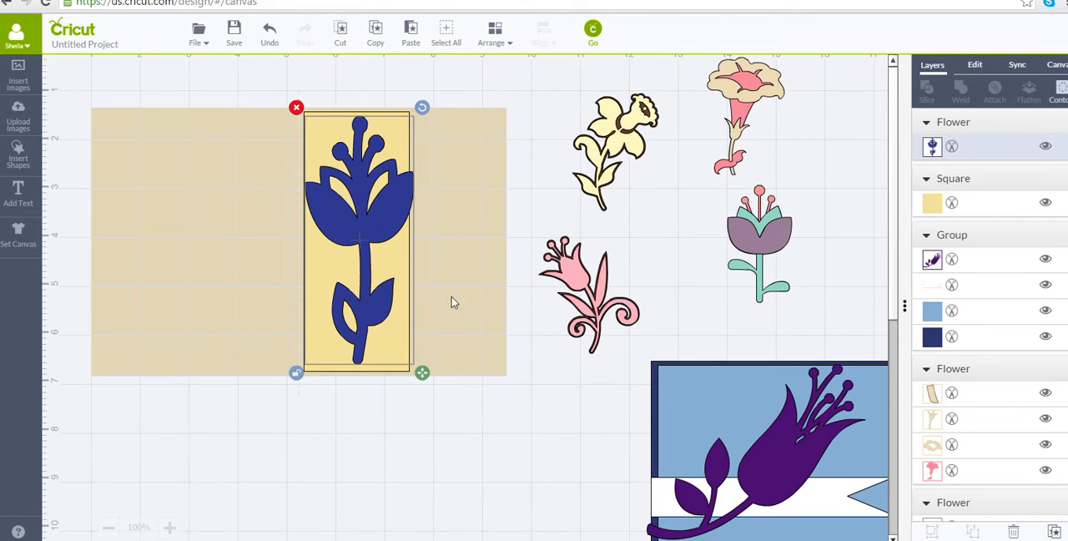
click(559, 419)
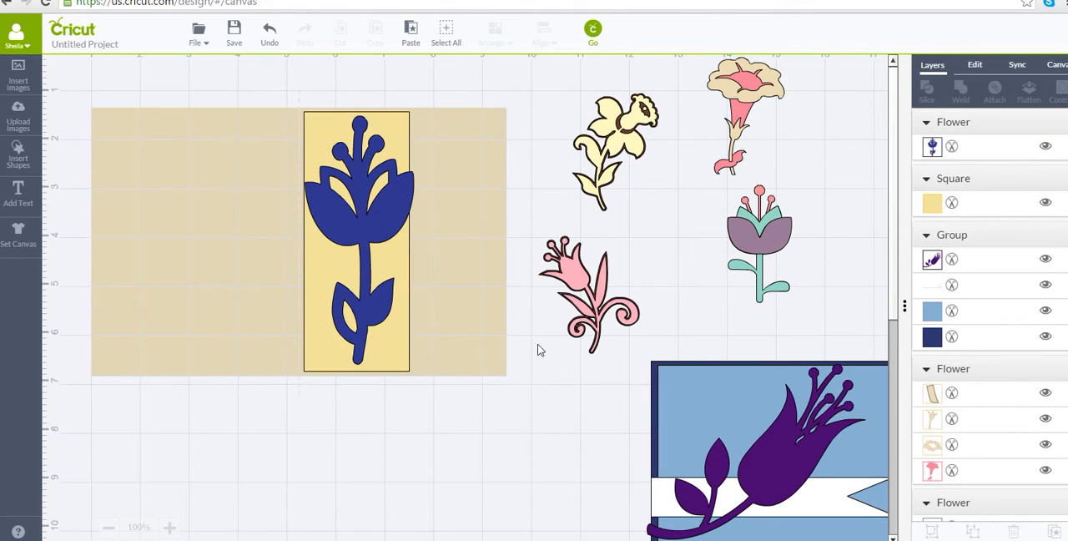
Insert a circle, enlarge it, and place it in the card front's lower right corner, overlapping the yellow panel.
click(27, 162)
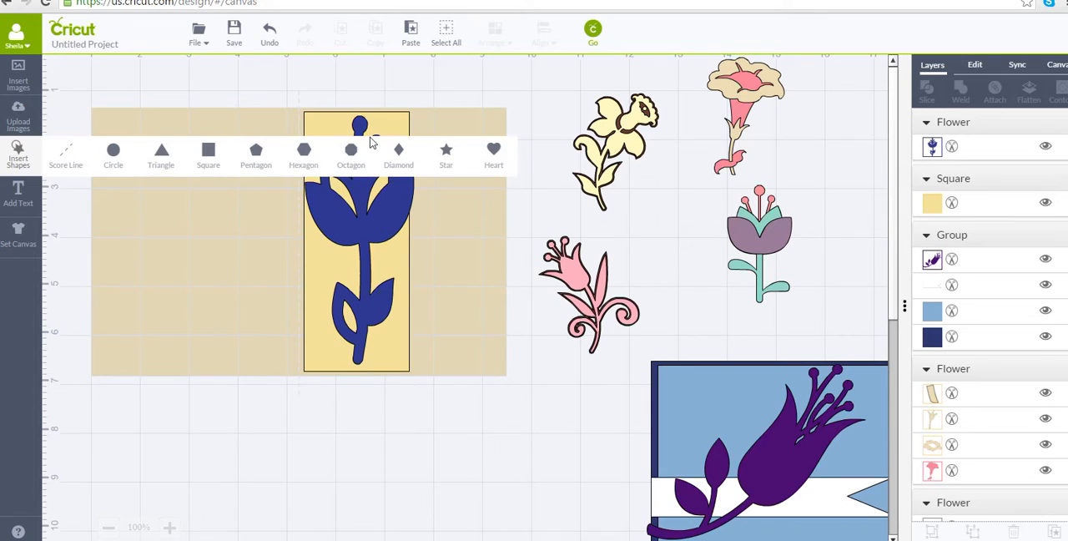
click(113, 151)
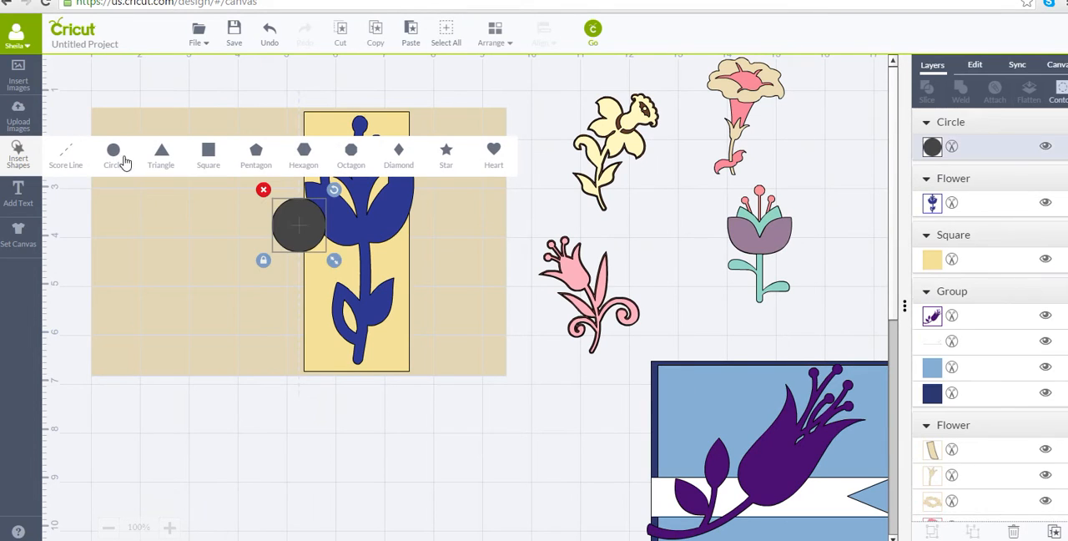
drag(316, 257, 531, 438)
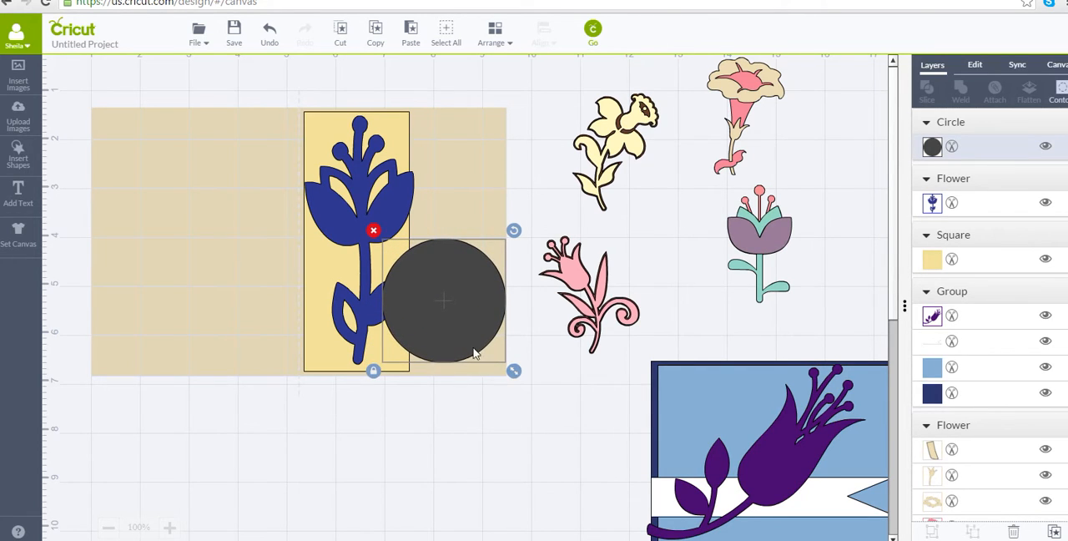
drag(474, 353, 466, 357)
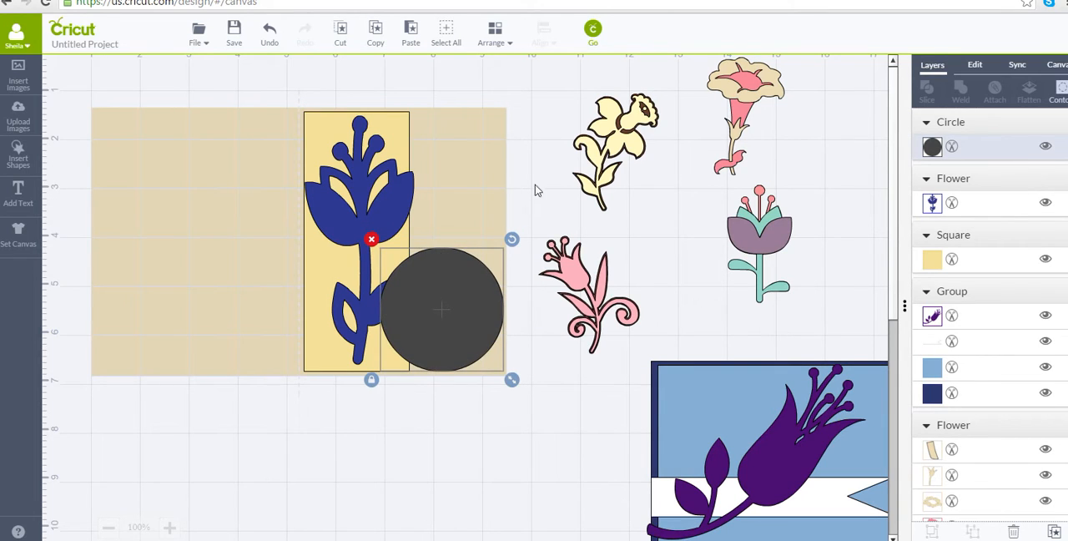
Move the circle backward in the stacking order until it sits behind the flower and the yellow panel.
click(501, 37)
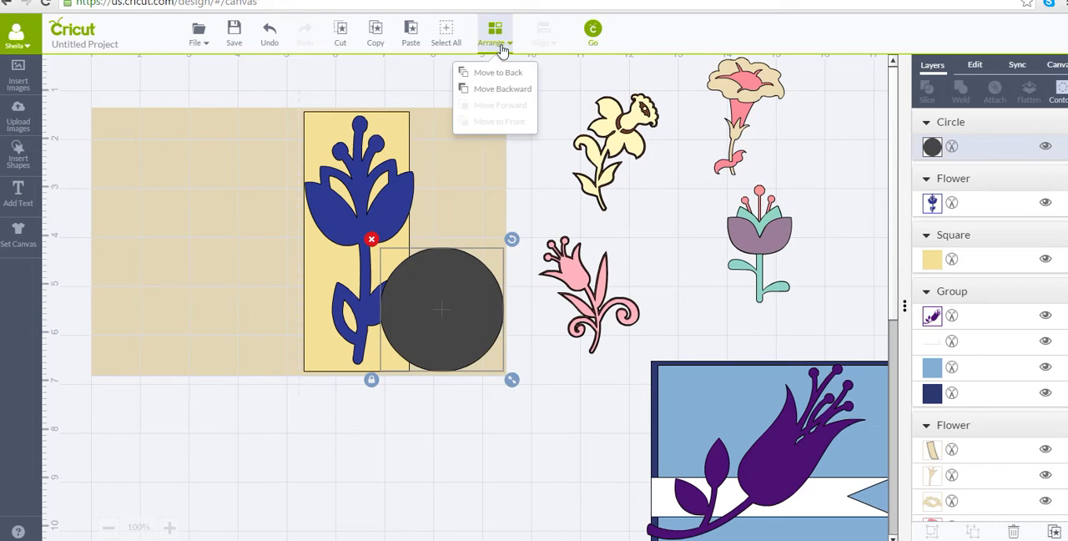
click(499, 89)
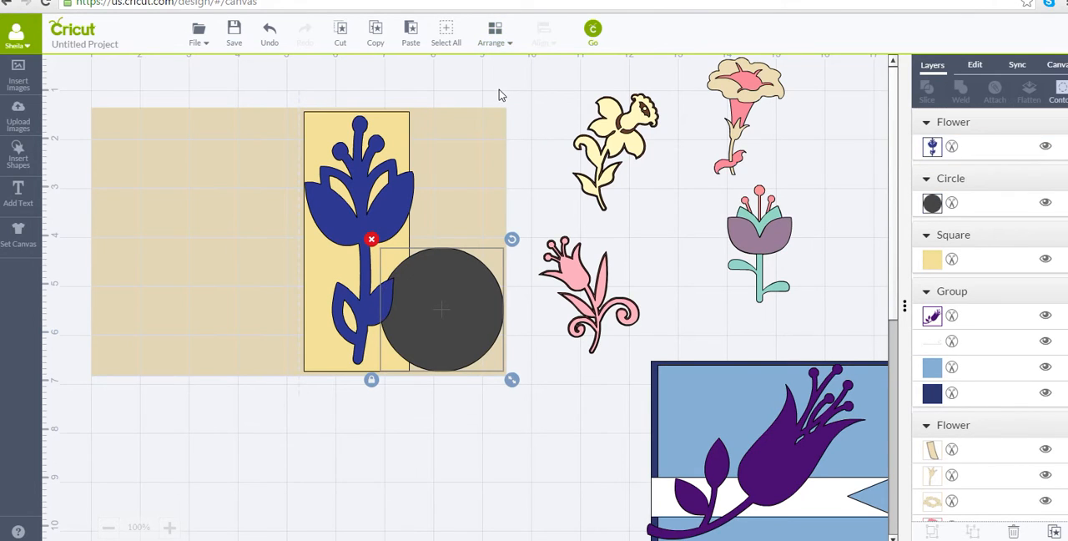
click(495, 35)
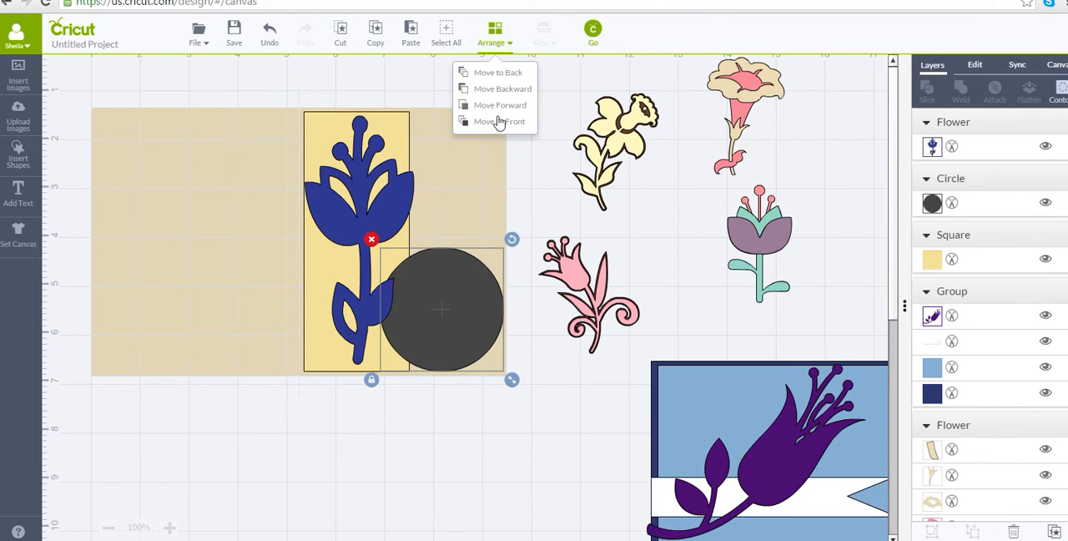
click(495, 97)
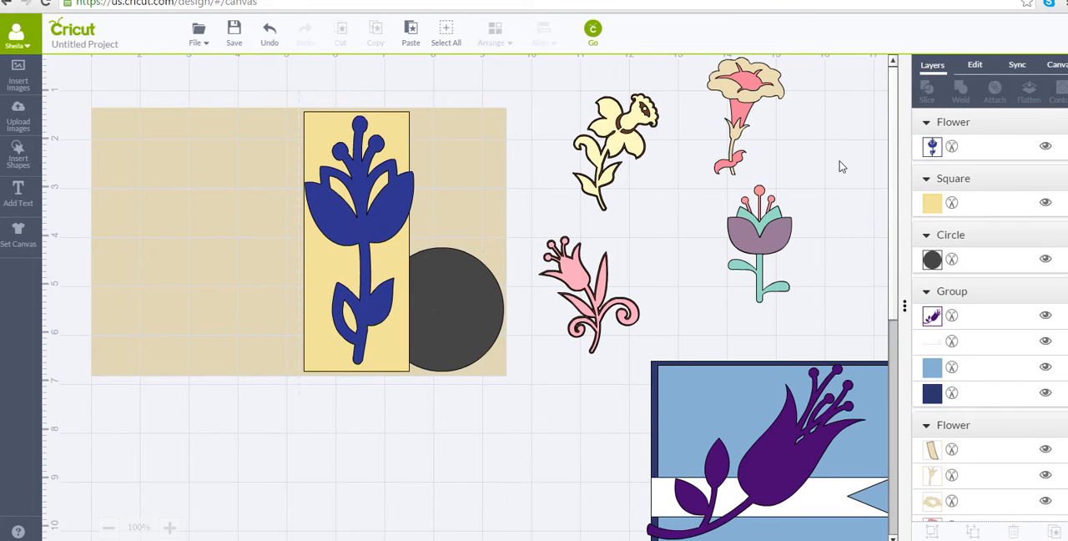
Recolour the circle light green (#c8d783).
click(434, 277)
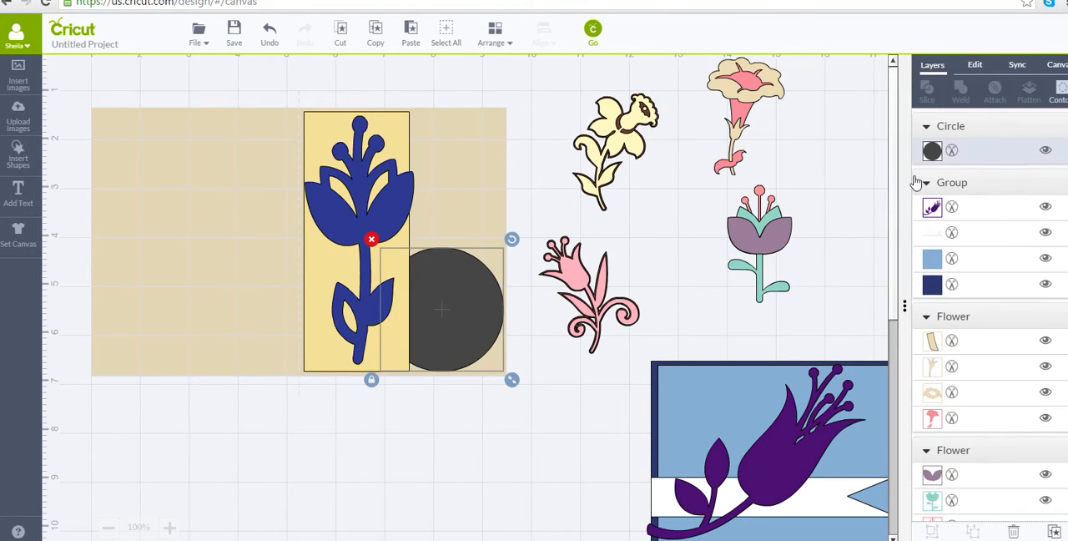
click(932, 152)
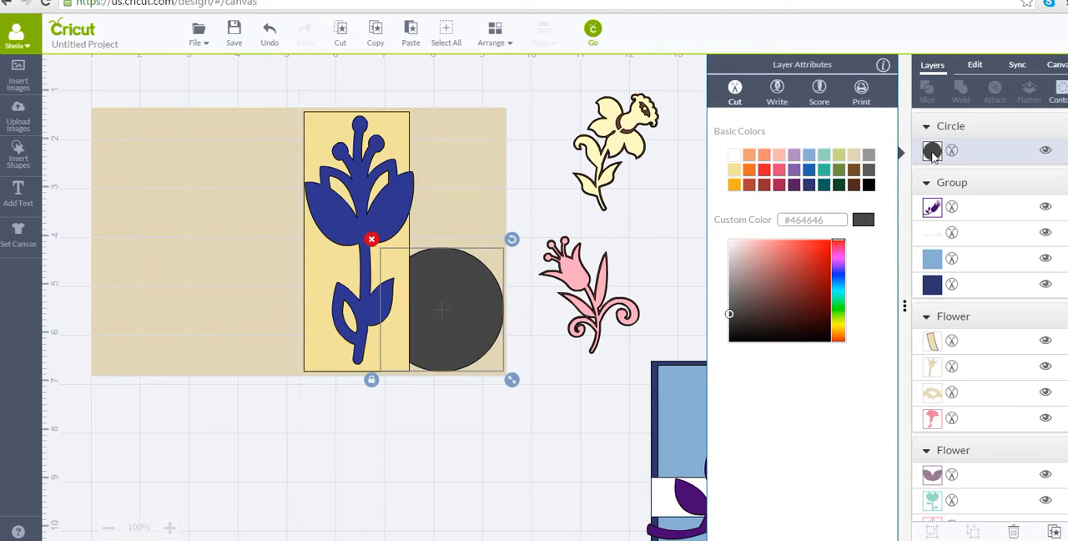
click(839, 154)
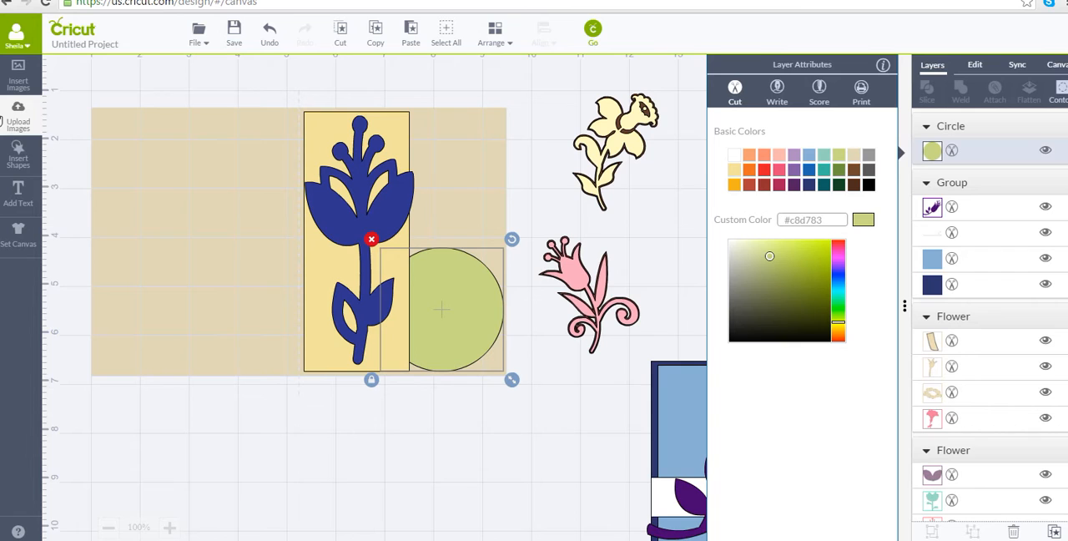
Insert a square and a triangle, stretching the square into a long, narrow banner strip below the card.
click(21, 158)
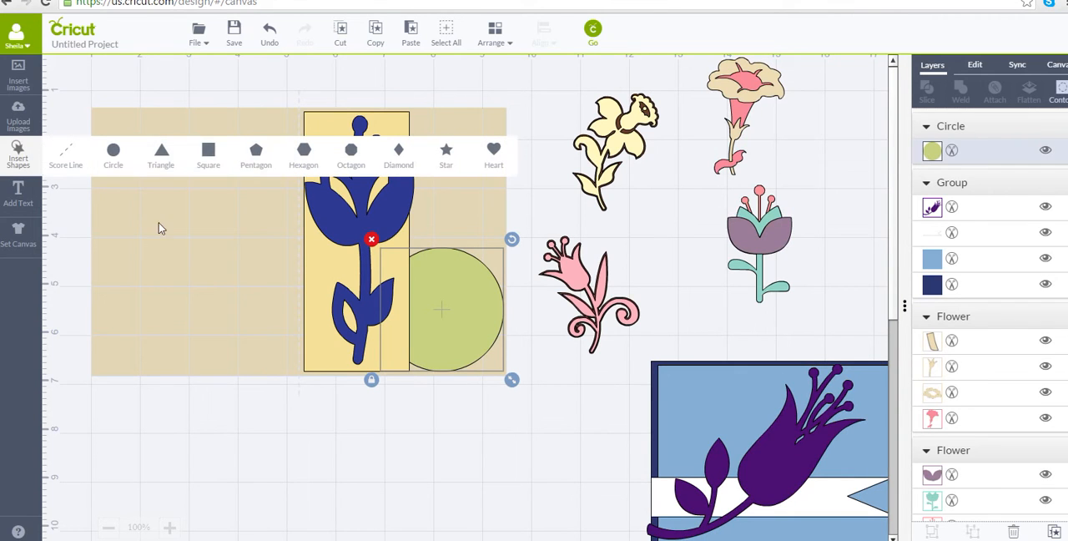
click(208, 159)
click(162, 151)
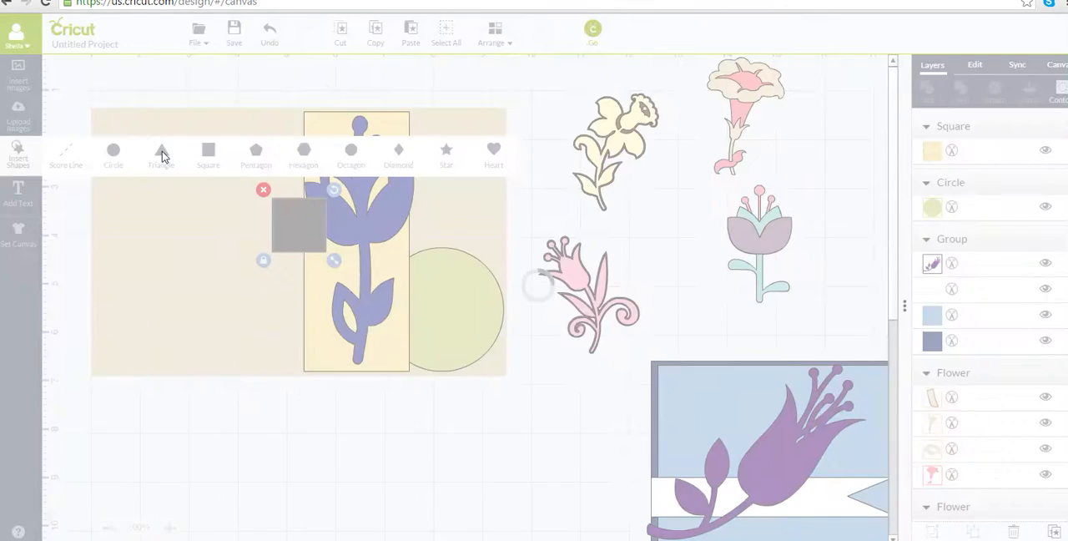
drag(285, 233, 617, 398)
drag(272, 238, 309, 340)
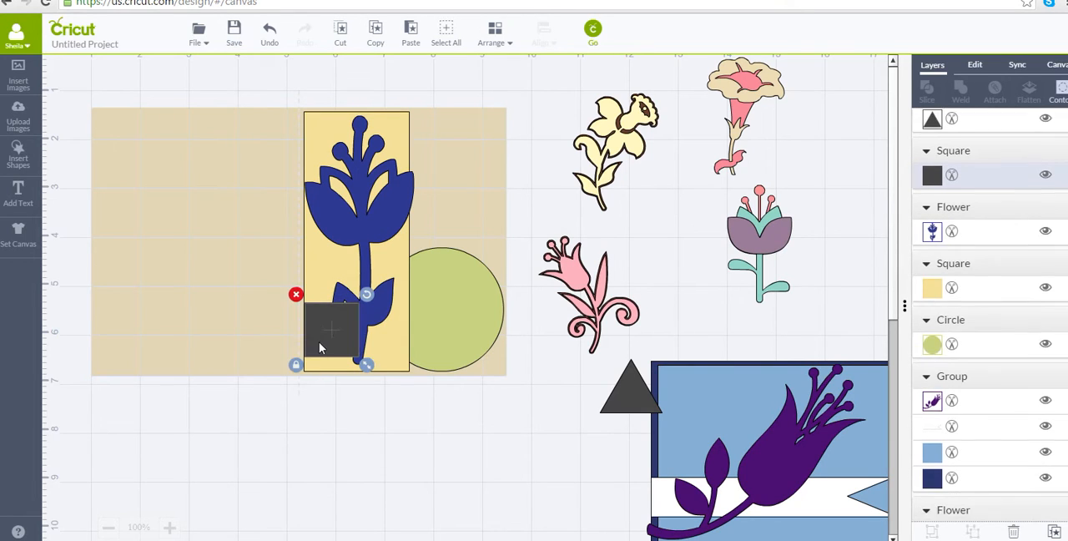
drag(365, 363, 488, 351)
click(295, 370)
drag(431, 333, 410, 425)
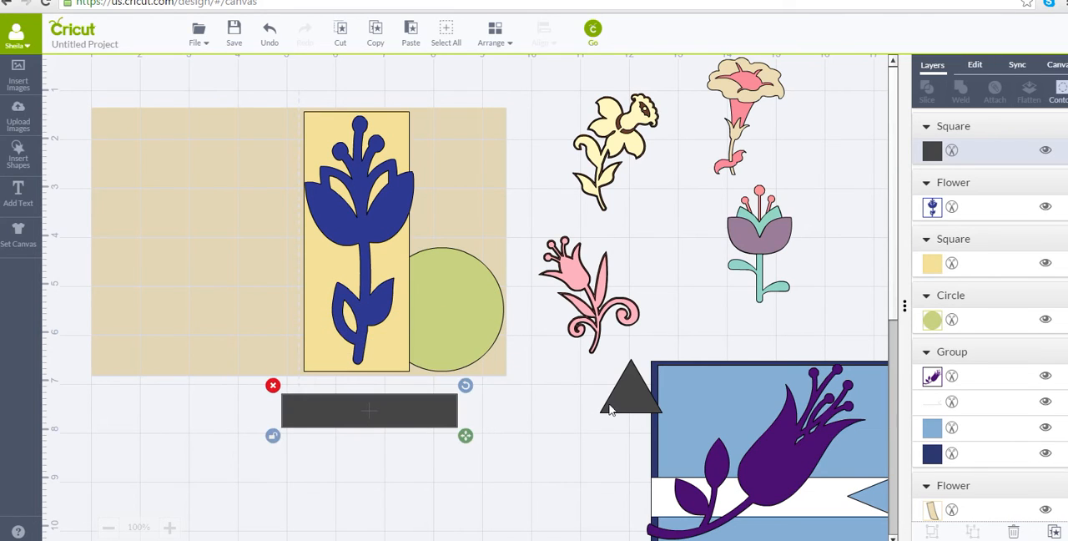
Shrink the triangle, rotate it to point left, and overlap it with the banner strip's right end.
drag(609, 409, 473, 456)
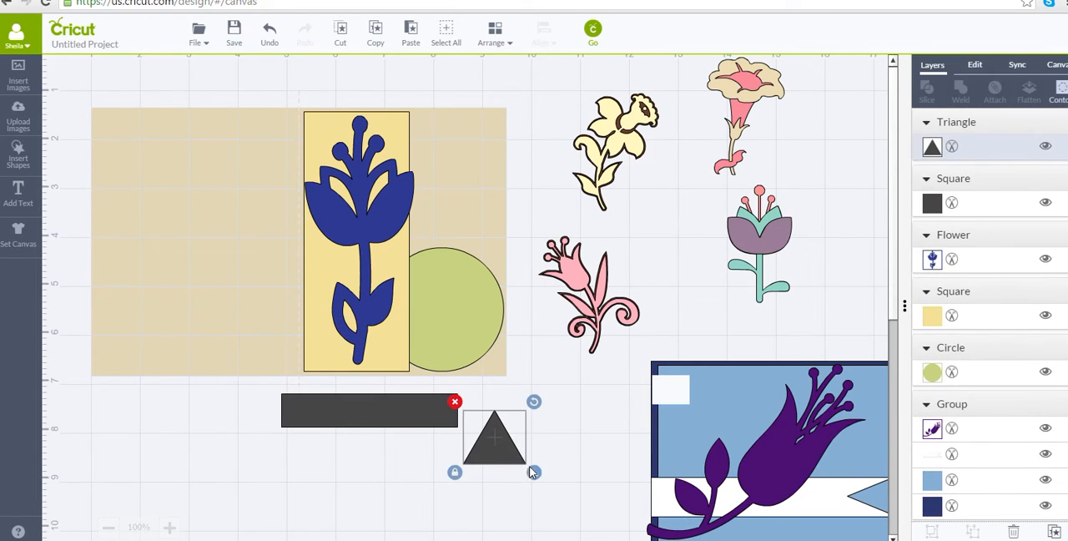
drag(534, 474, 535, 482)
drag(534, 475, 516, 458)
drag(517, 402, 450, 407)
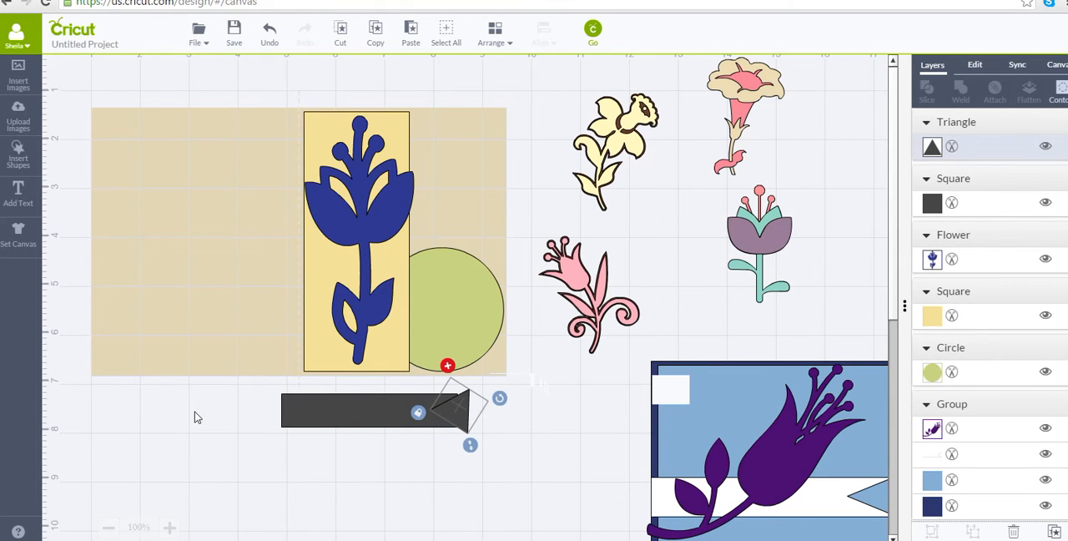
Slice the banner strip with the triangle and move the leftover outer piece away from its right end.
shift+click(287, 421)
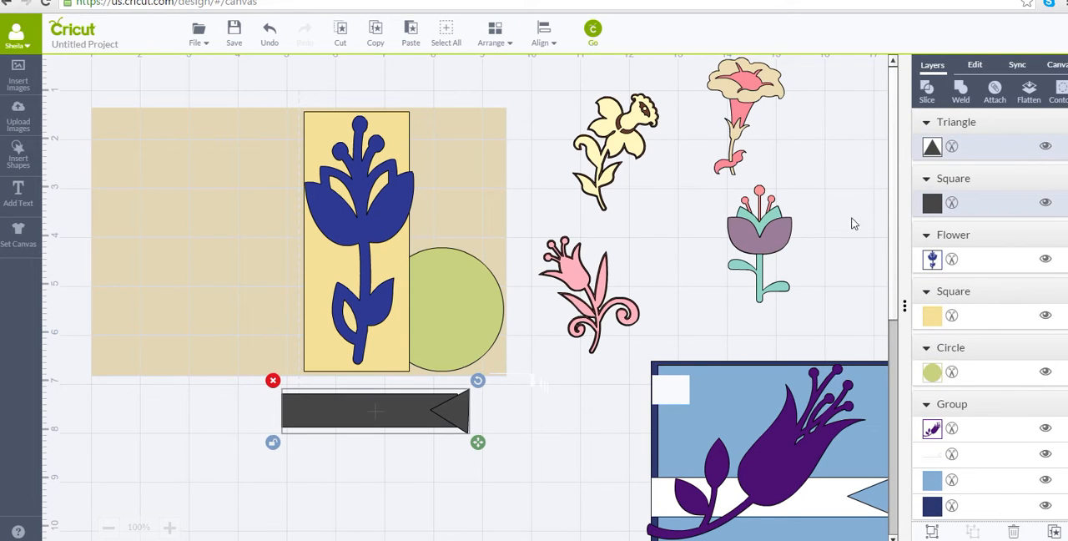
click(928, 98)
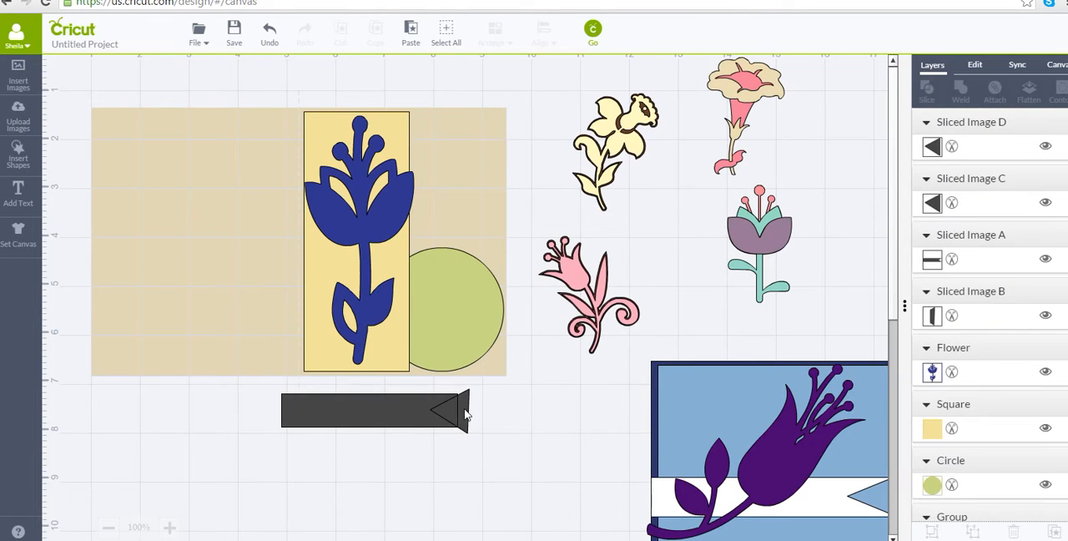
drag(465, 415, 529, 419)
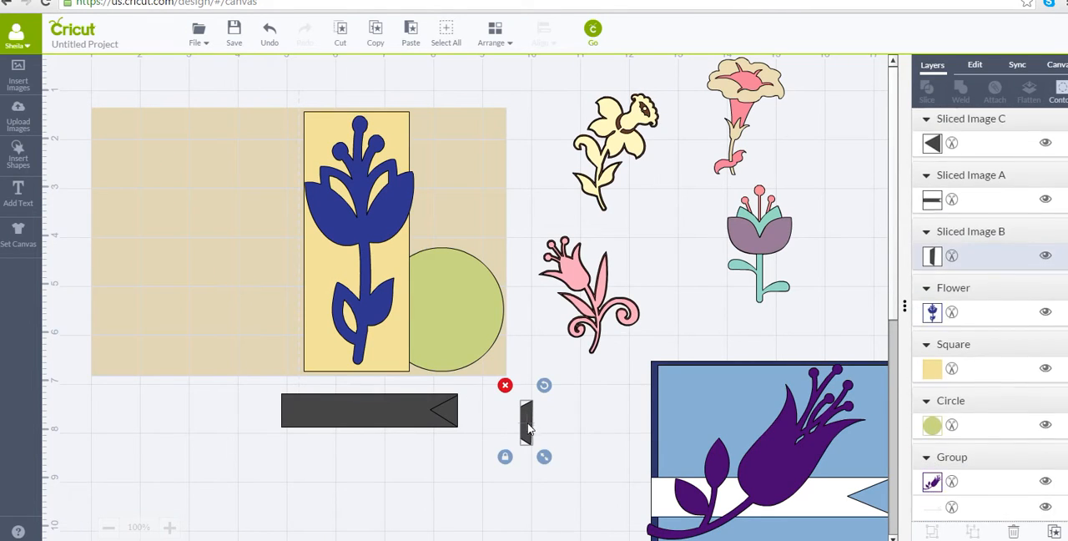
Delete the leftover outer piece and the two triangle pieces so only the notched banner remains.
click(505, 385)
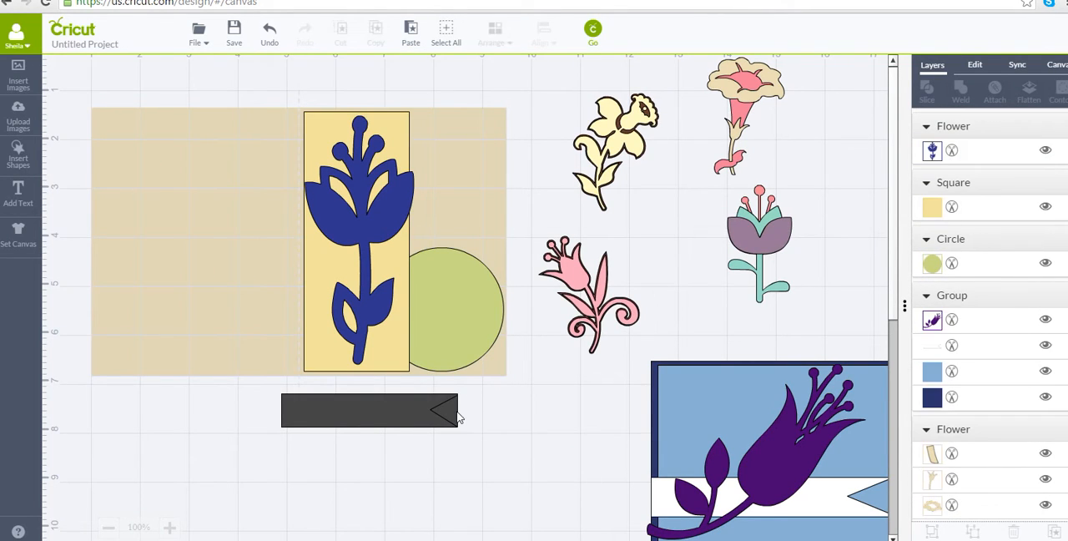
drag(455, 414, 507, 427)
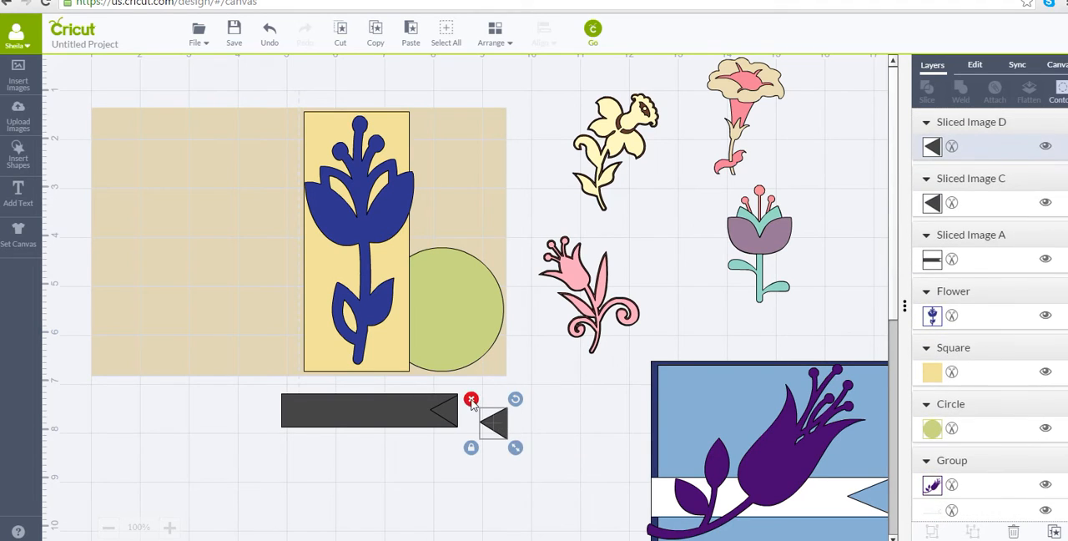
click(470, 399)
drag(444, 410, 510, 421)
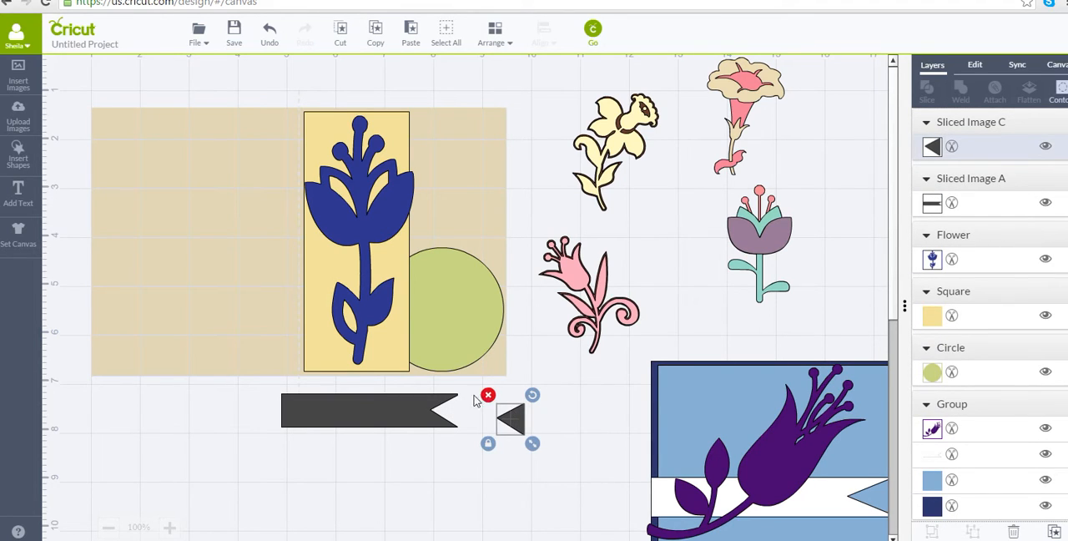
click(488, 396)
Place the notched banner across the lower part of the yellow panel and green circle, and recolour it white (#ffffff).
drag(397, 394, 416, 325)
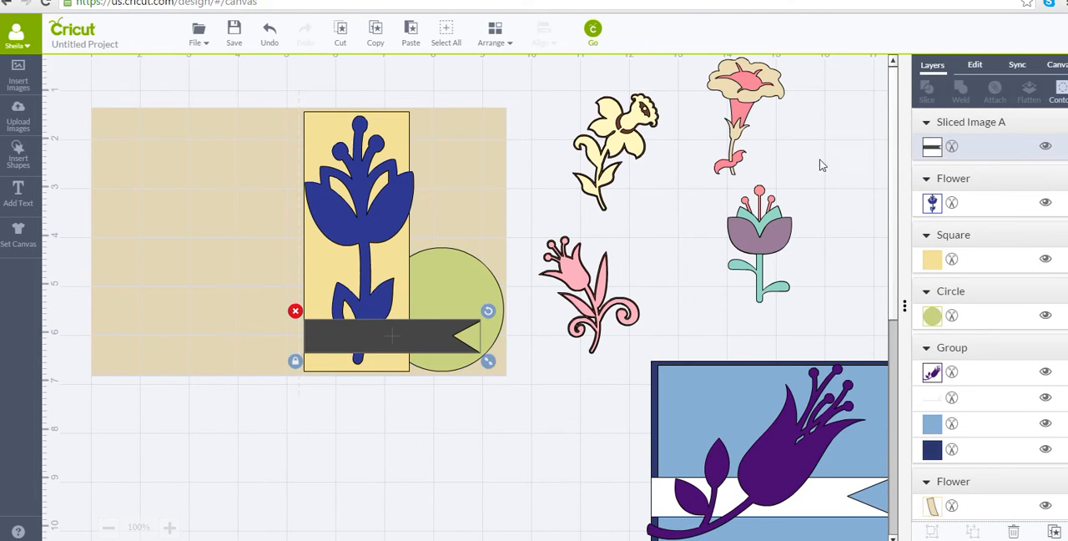
click(933, 147)
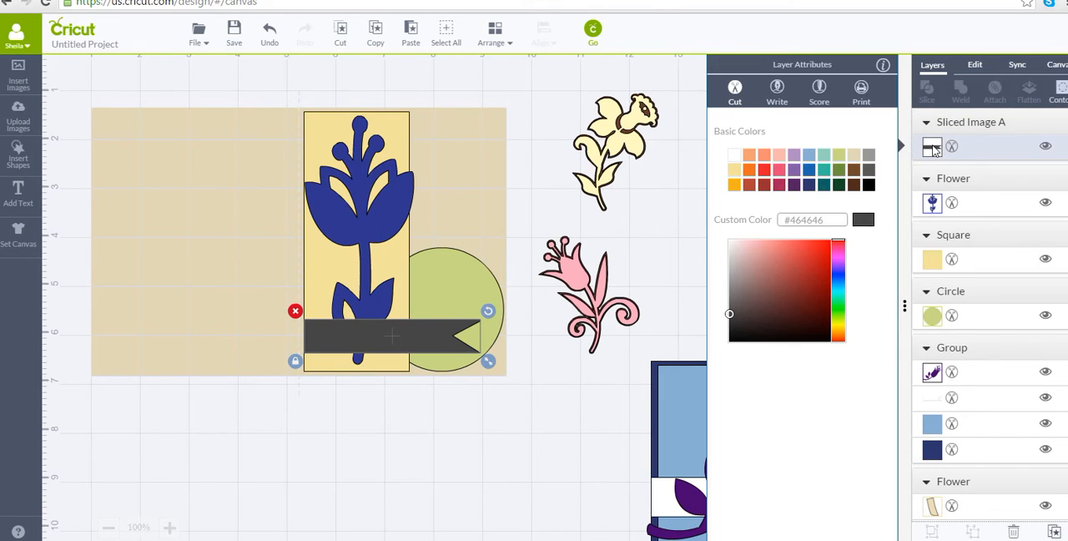
click(733, 154)
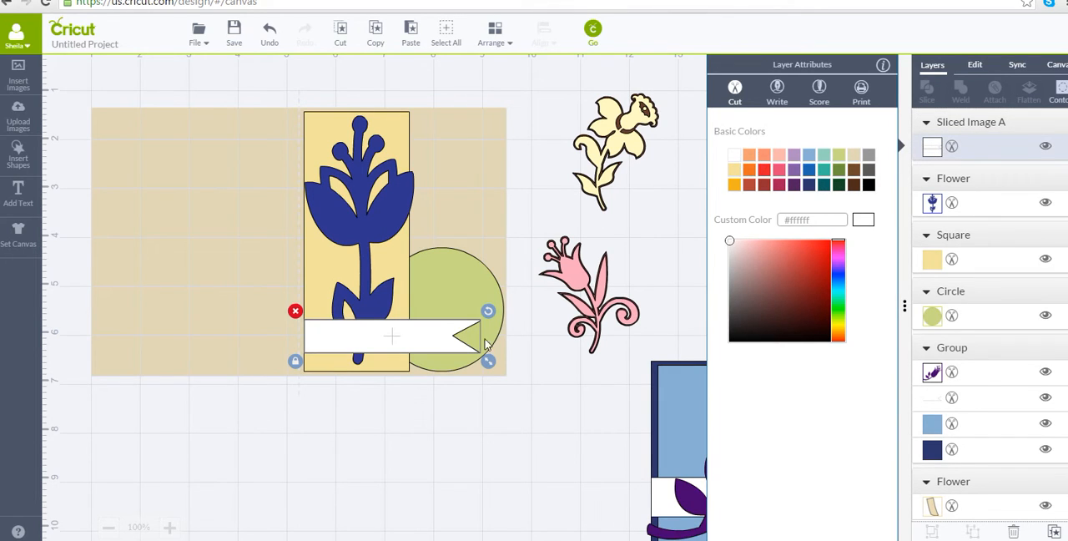
Unlock the white banner's proportions, lengthen it slightly to the right, and nudge it down.
click(293, 364)
drag(491, 363, 504, 362)
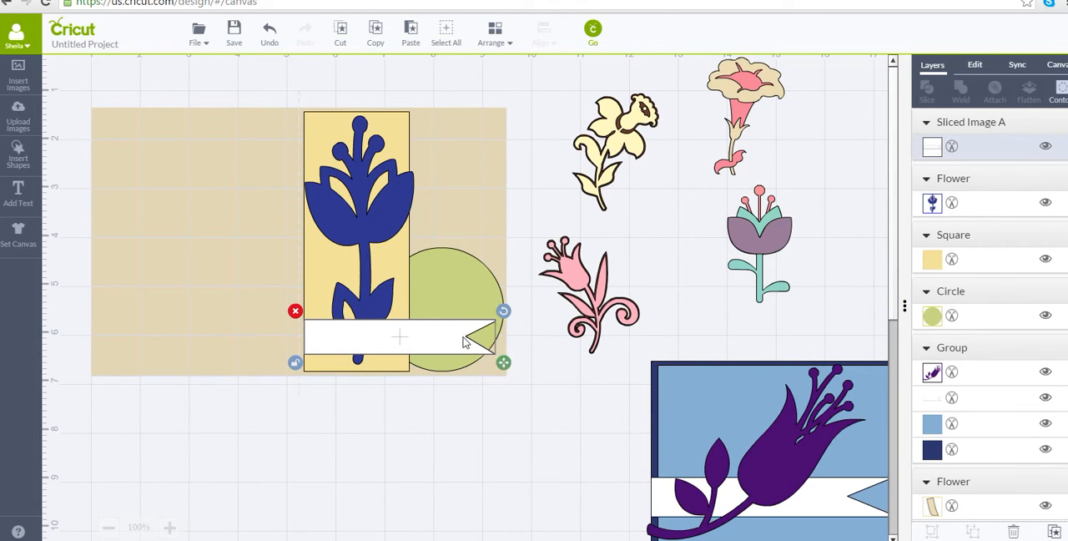
drag(440, 337, 441, 339)
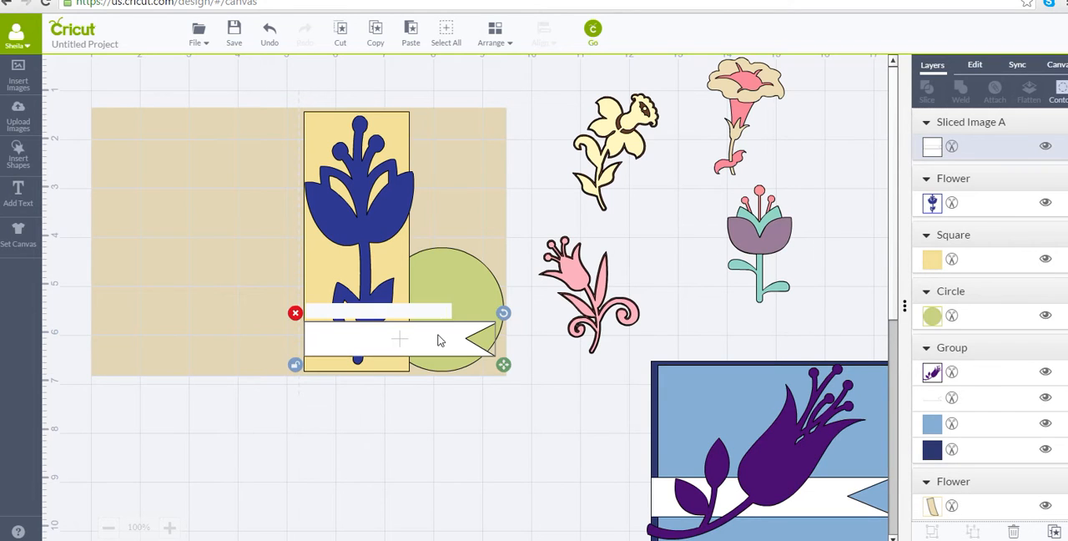
Bring the blue flower to the front so it overlaps the white banner.
click(376, 177)
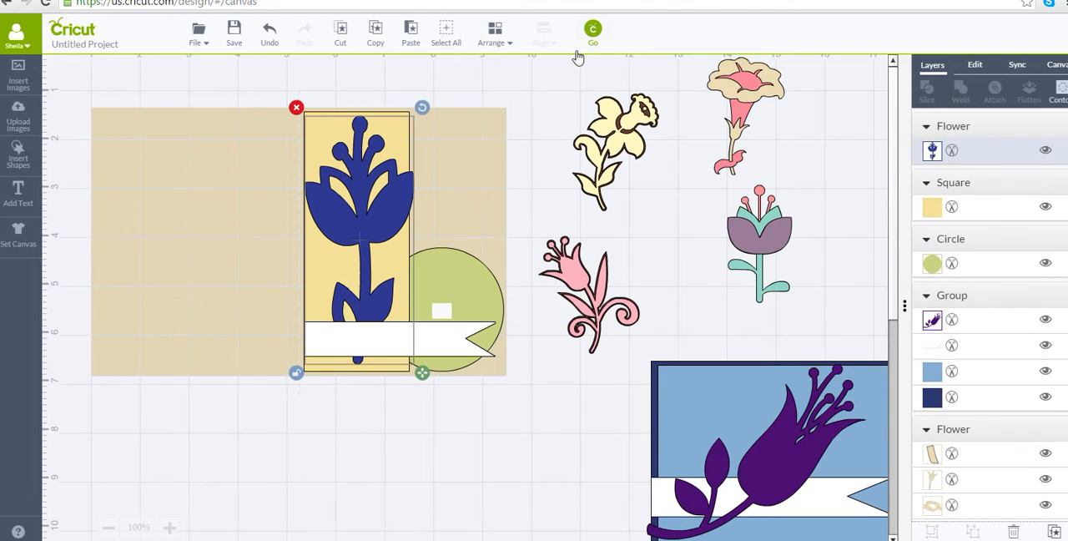
click(495, 34)
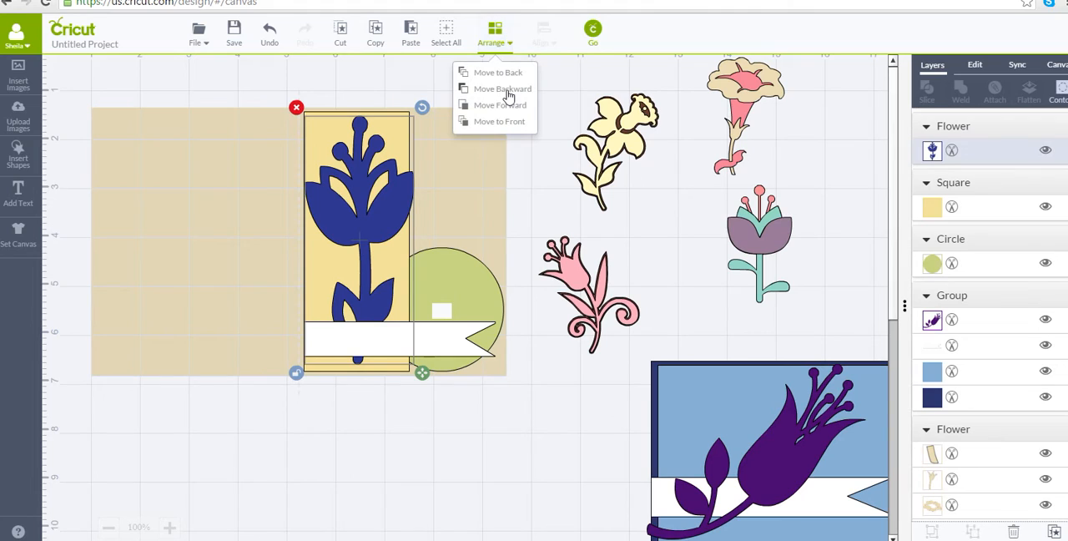
click(508, 123)
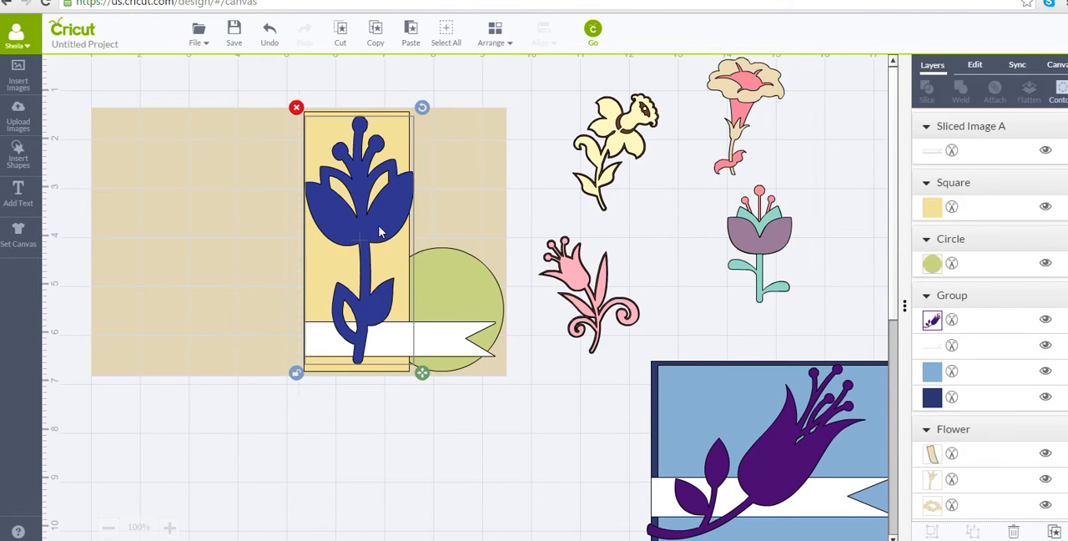
Move the blue flower off the card to the right and put the purple-and-teal flower on the card's left half.
drag(384, 233, 859, 205)
click(740, 232)
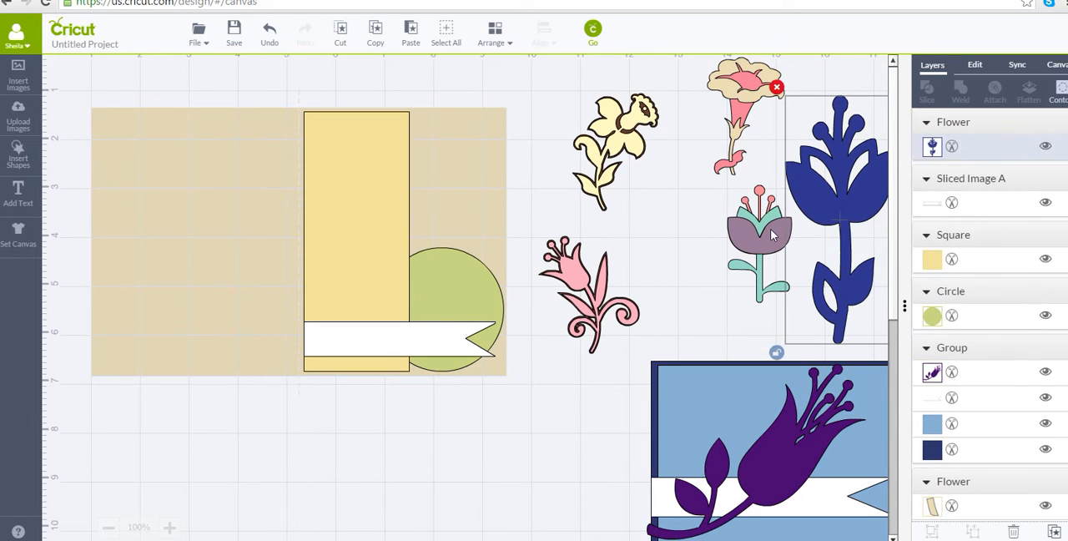
drag(740, 232, 201, 166)
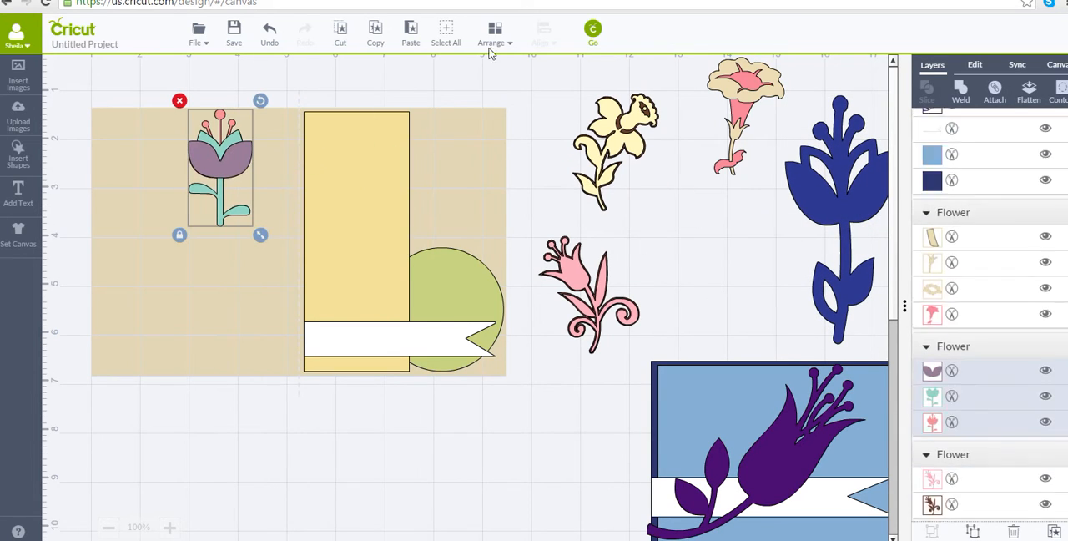
Bring the purple-and-teal flower to the front and place it on the upper part of the yellow panel.
click(506, 39)
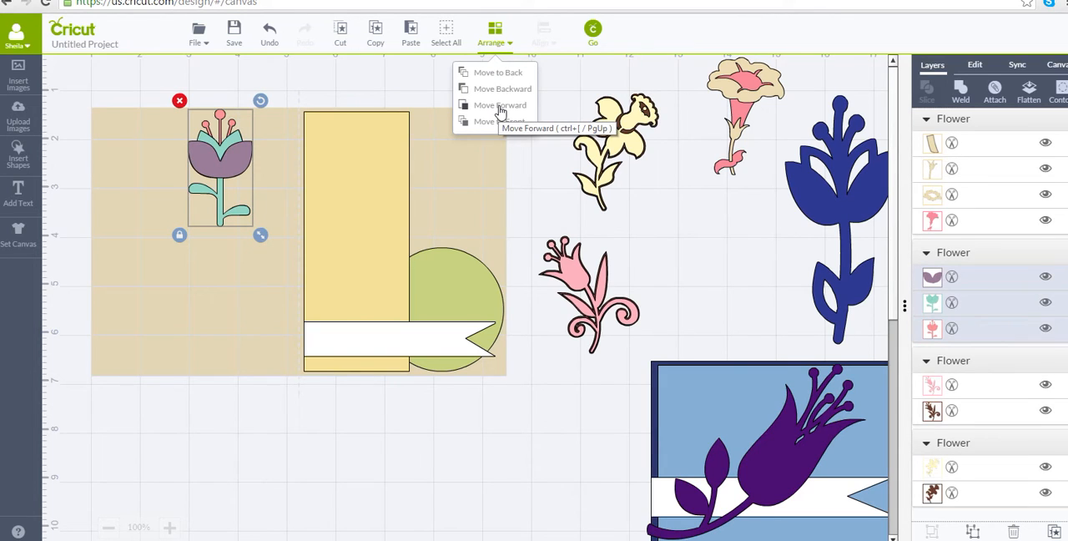
click(499, 107)
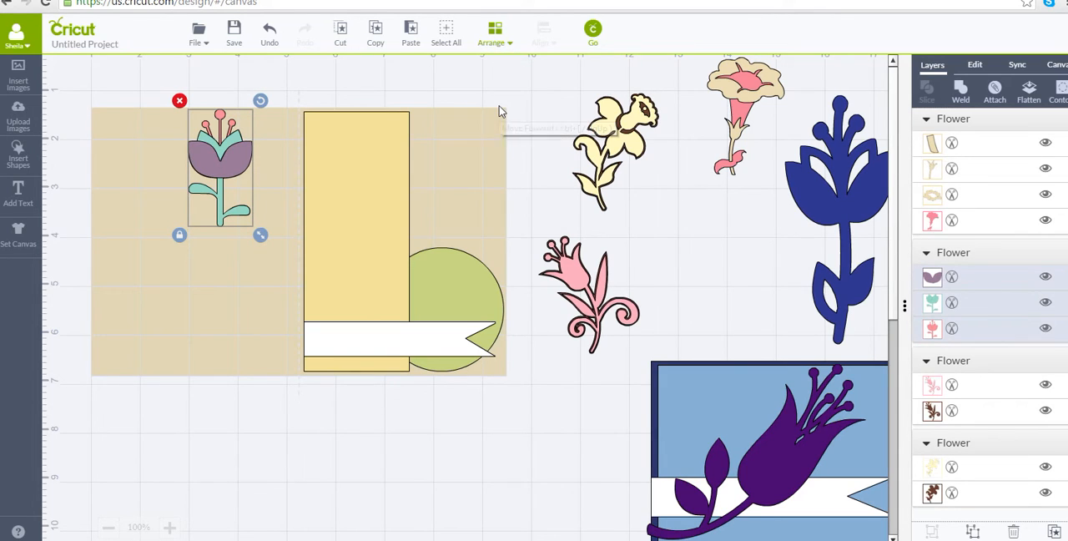
click(495, 40)
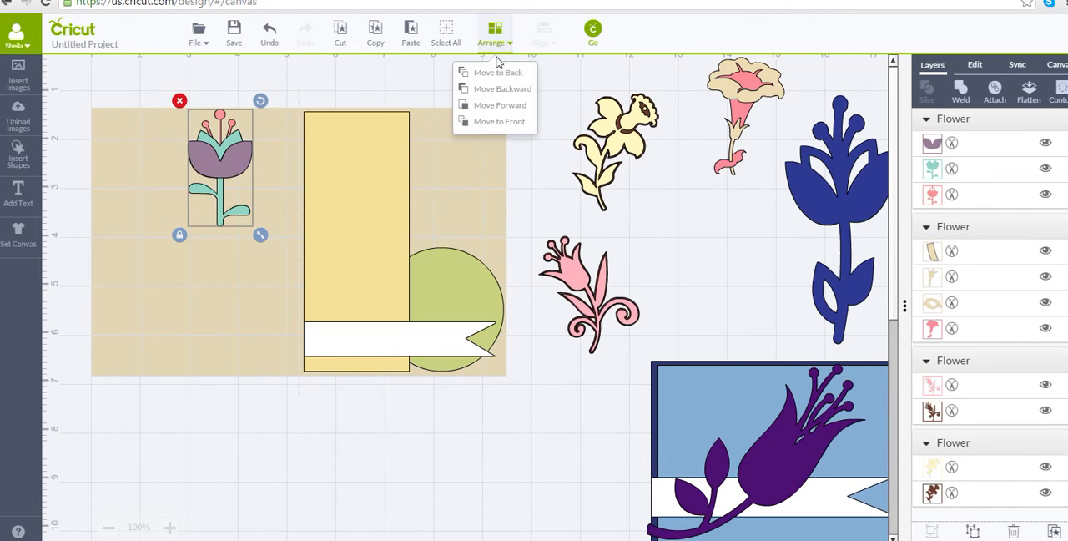
click(490, 122)
drag(327, 149, 359, 163)
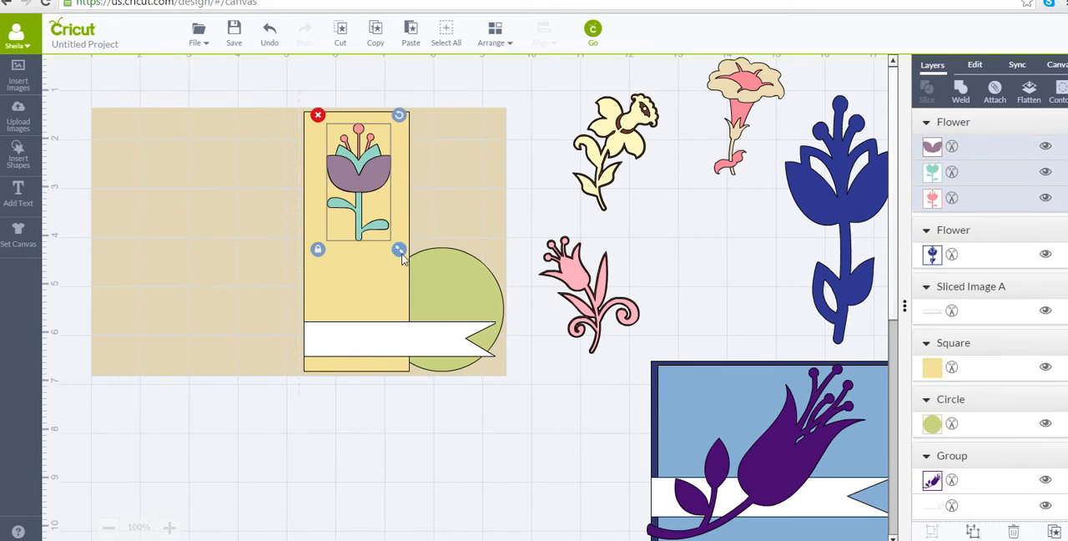
mouse_move(408, 257)
mouse_down()
mouse_move(434, 332)
mouse_move(425, 264)
mouse_move(409, 260)
mouse_up()
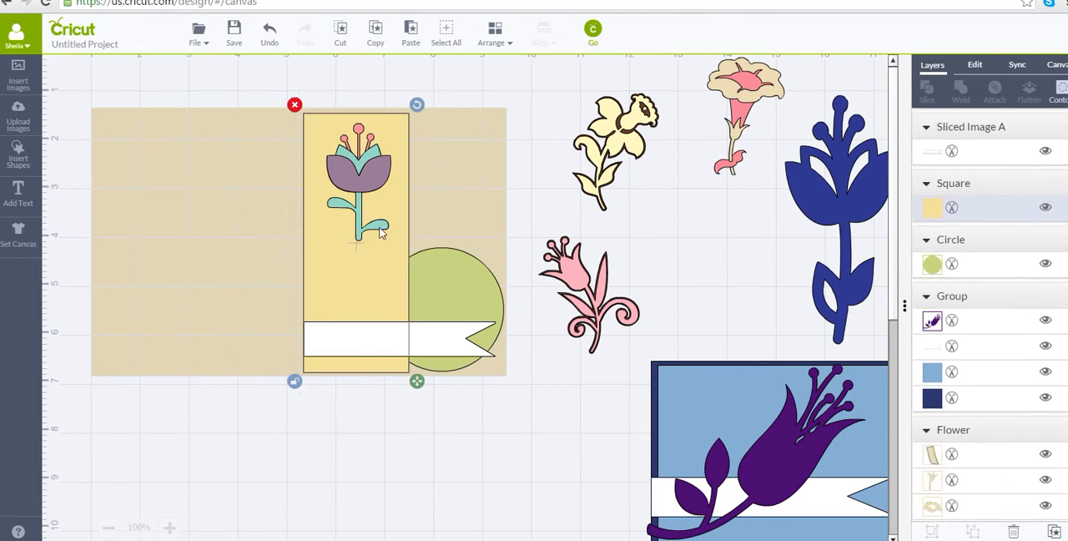
Hide the flower's purple and teal layers to examine its pink base layer, and show both layers again.
click(331, 175)
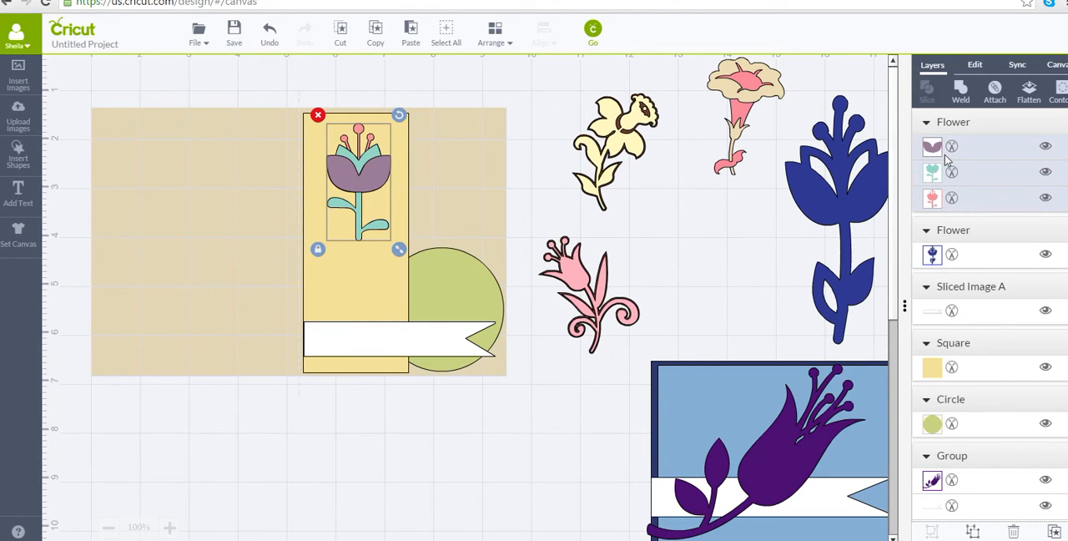
click(1045, 146)
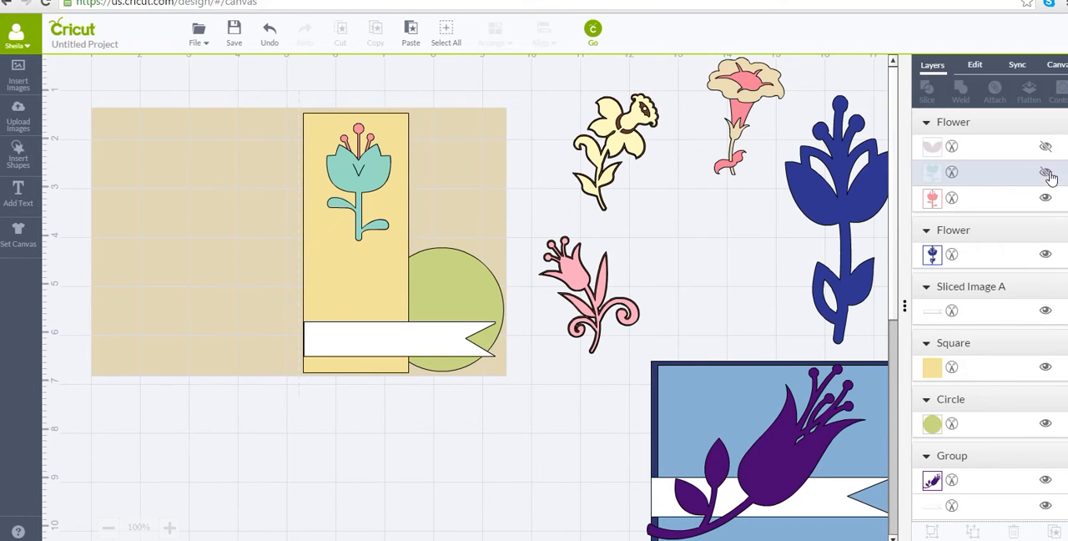
click(1045, 172)
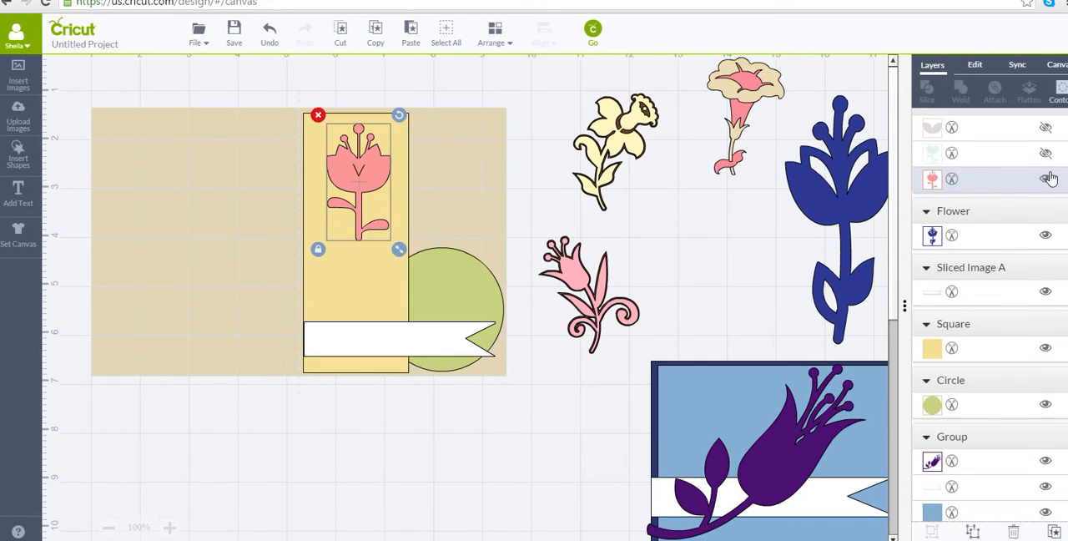
click(361, 180)
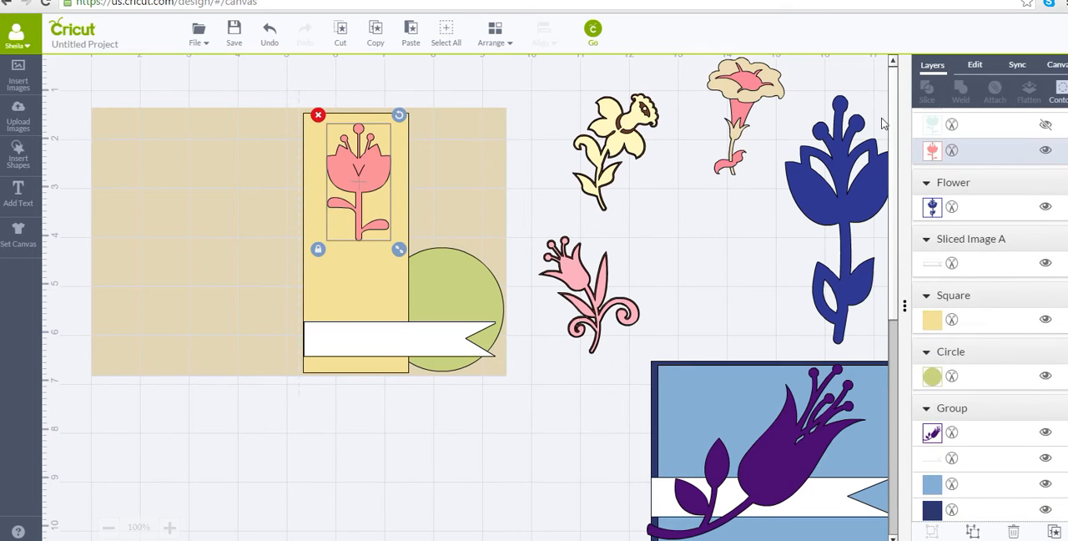
click(1056, 95)
scroll(1012, 203, up, 1)
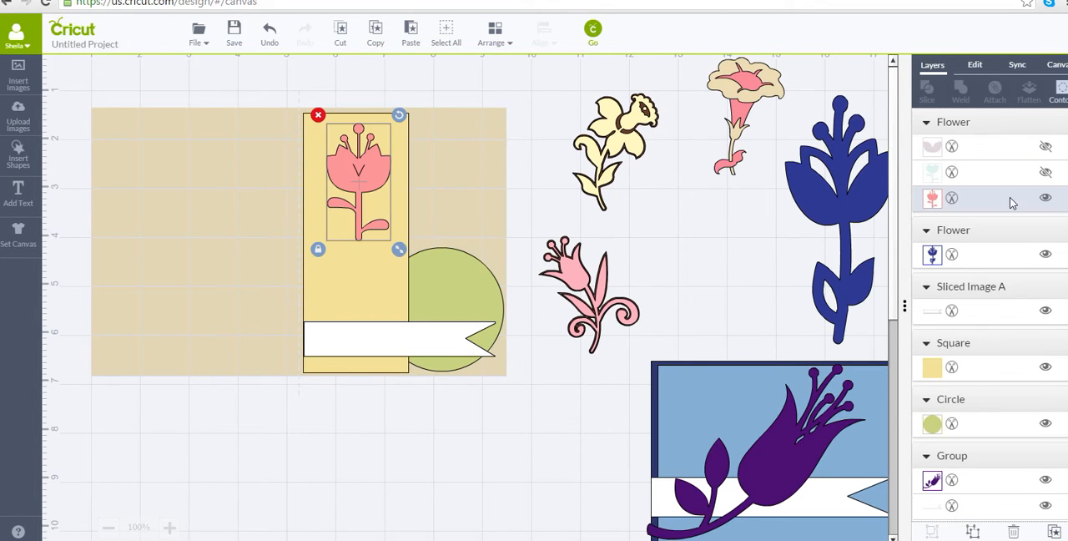
click(1045, 172)
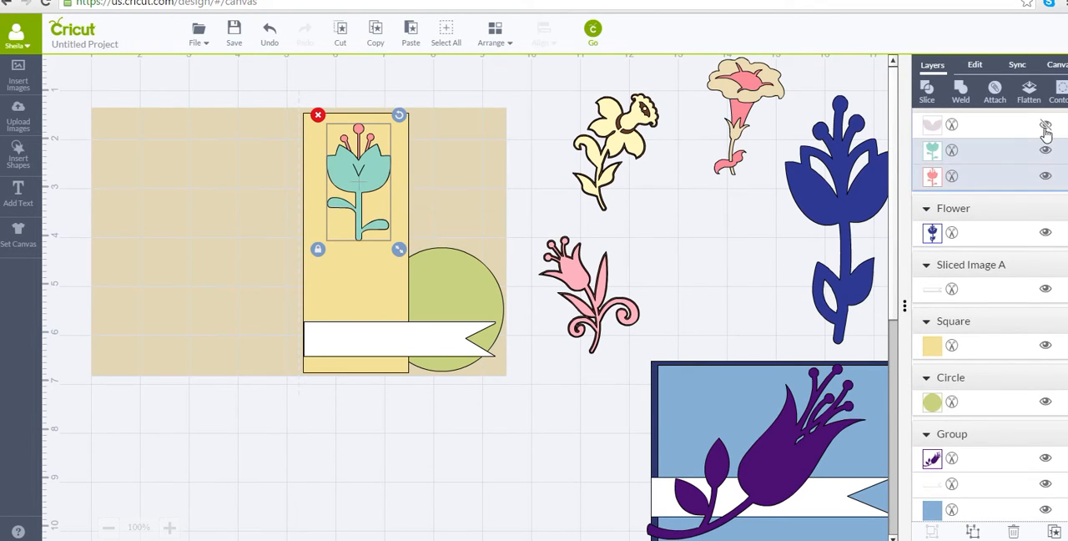
click(1044, 127)
Weld the flower's three layers into one shape below the card and place it on the yellow panel.
drag(348, 181, 474, 442)
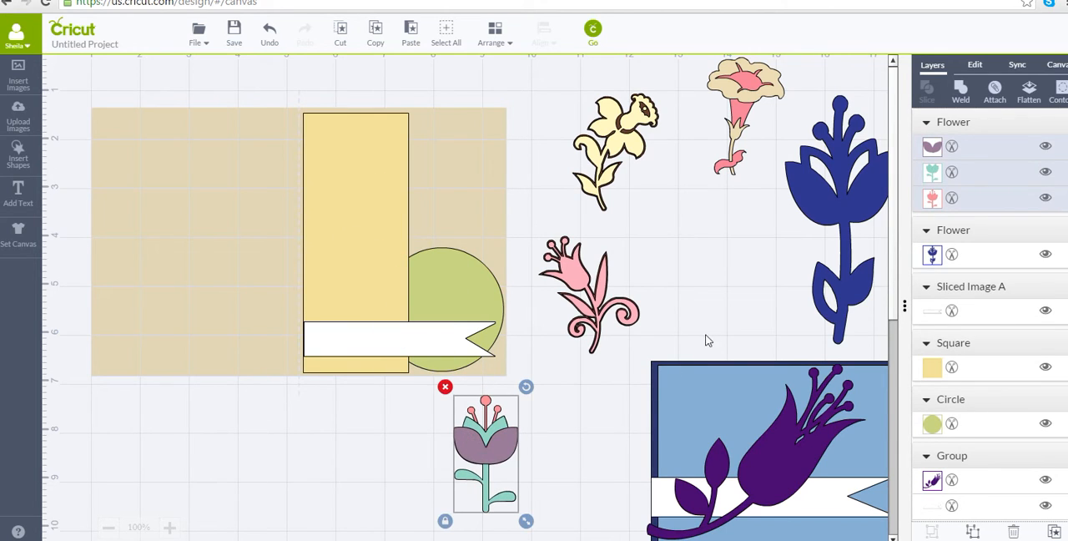
click(960, 93)
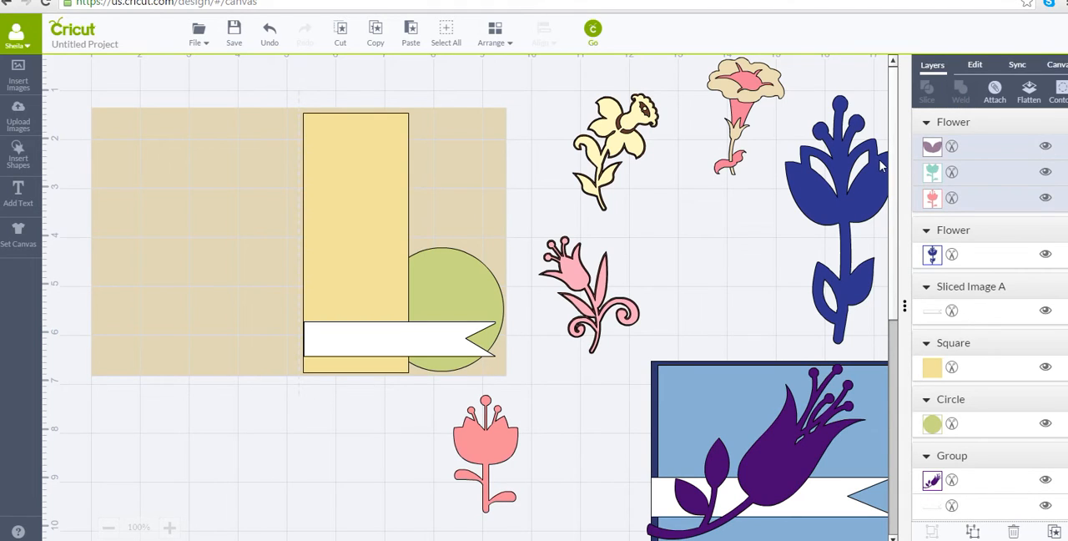
drag(503, 451, 368, 174)
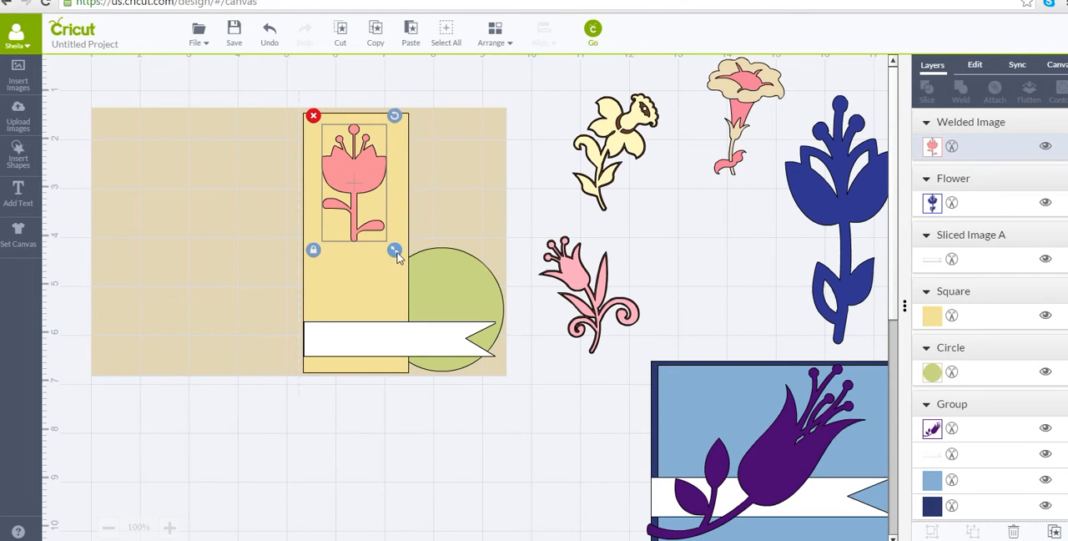
Enlarge the welded pink flower to span the yellow panel's full height, with its petals overhanging the panel's right edge.
drag(397, 257, 434, 493)
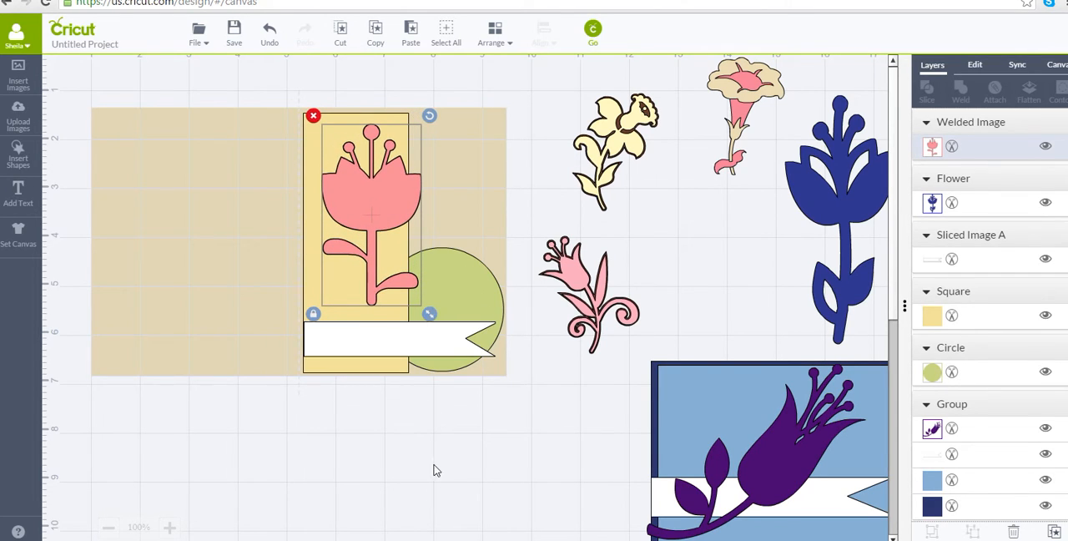
drag(369, 222, 351, 213)
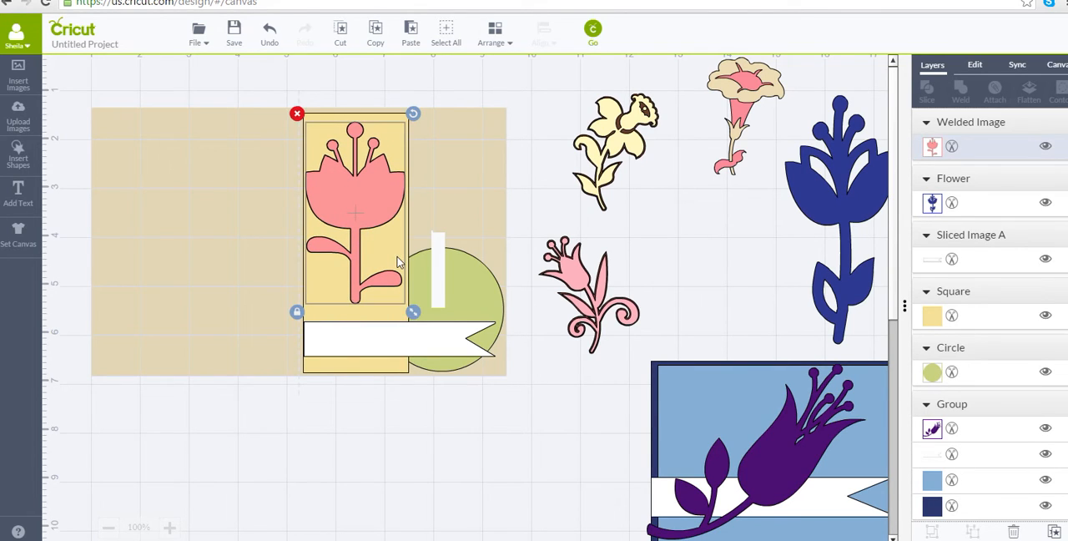
drag(414, 317, 433, 383)
drag(370, 245, 371, 236)
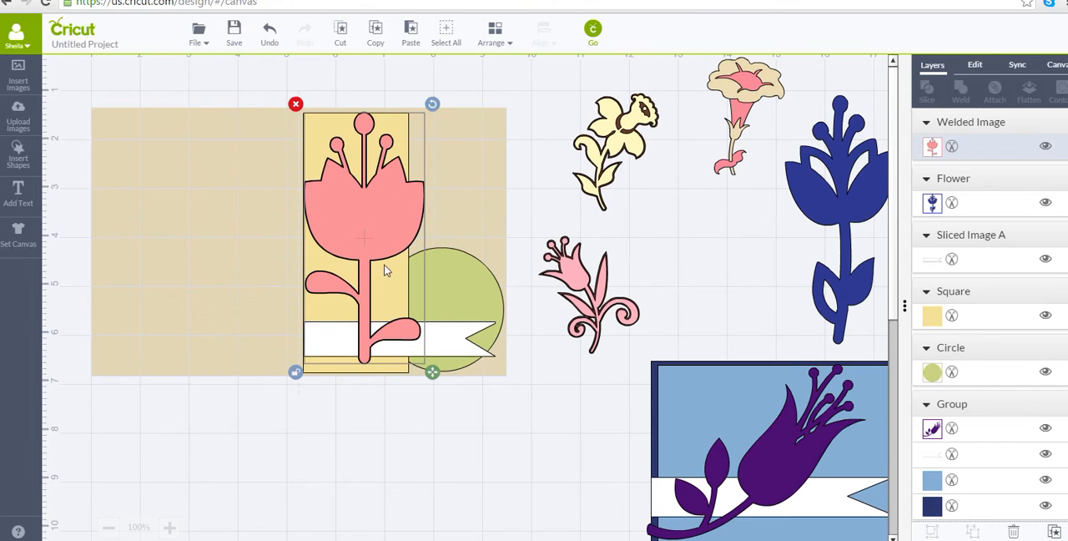
drag(425, 370, 427, 365)
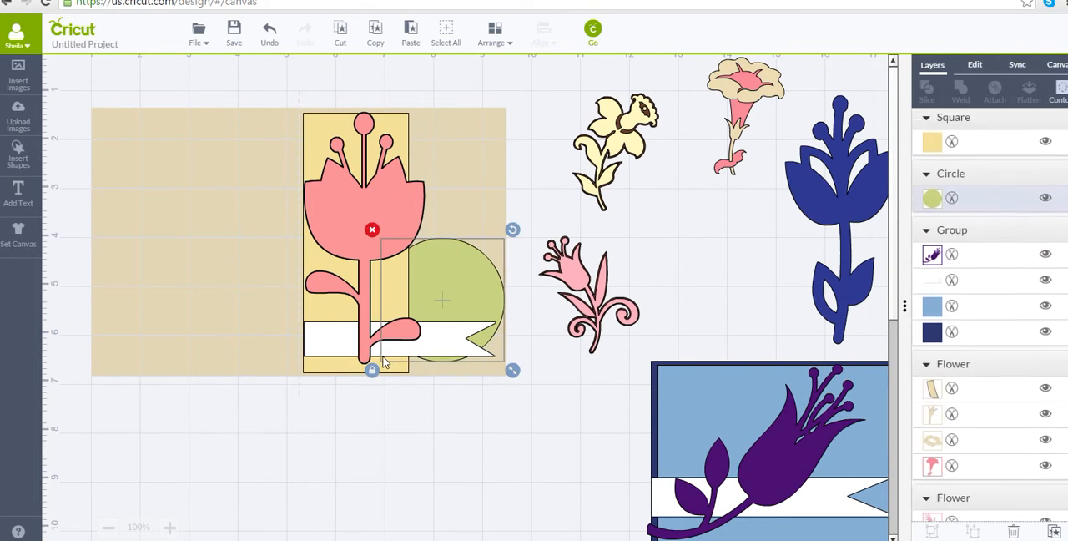
click(367, 360)
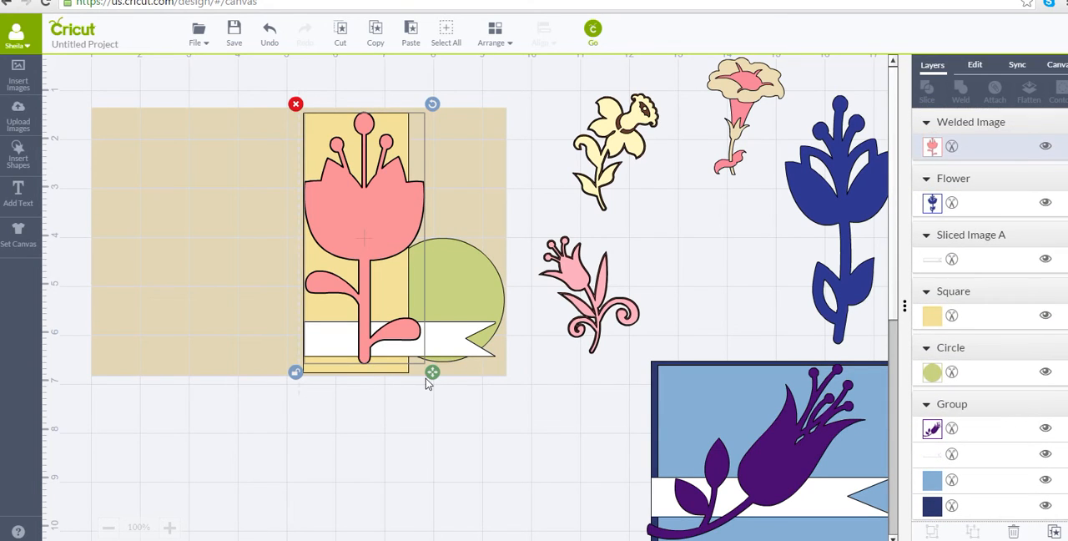
drag(432, 377, 436, 387)
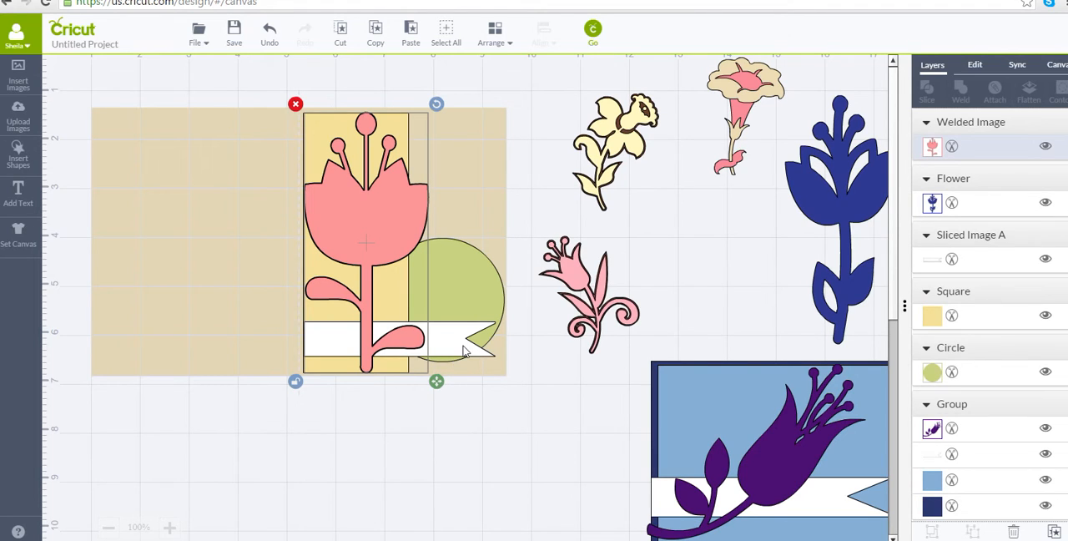
Move the white banner up across the flower's stem and reposition the green circle behind it.
drag(466, 347, 464, 334)
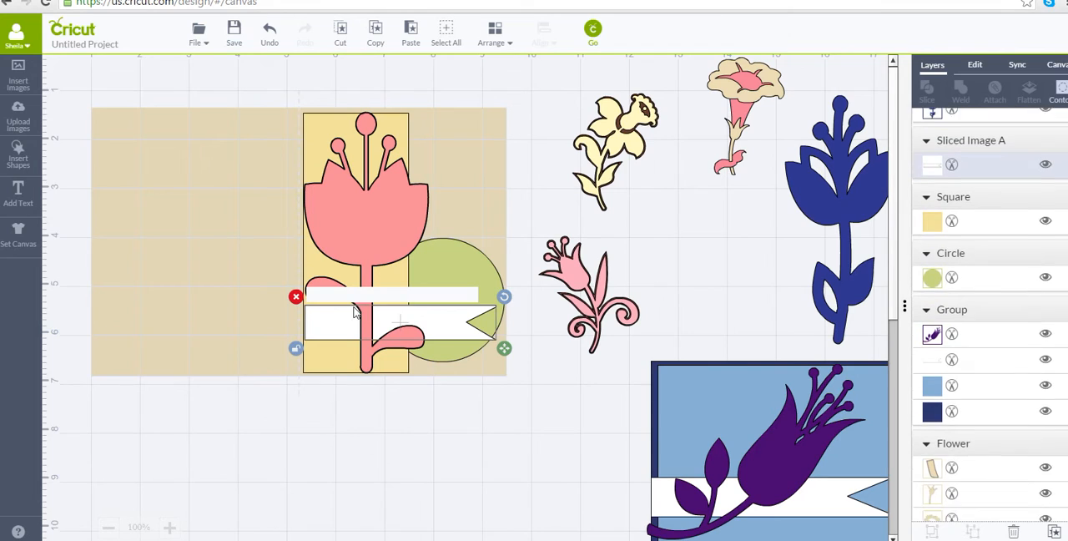
click(447, 445)
mouse_move(446, 301)
mouse_down()
mouse_move(453, 372)
mouse_move(457, 299)
mouse_move(445, 307)
mouse_up()
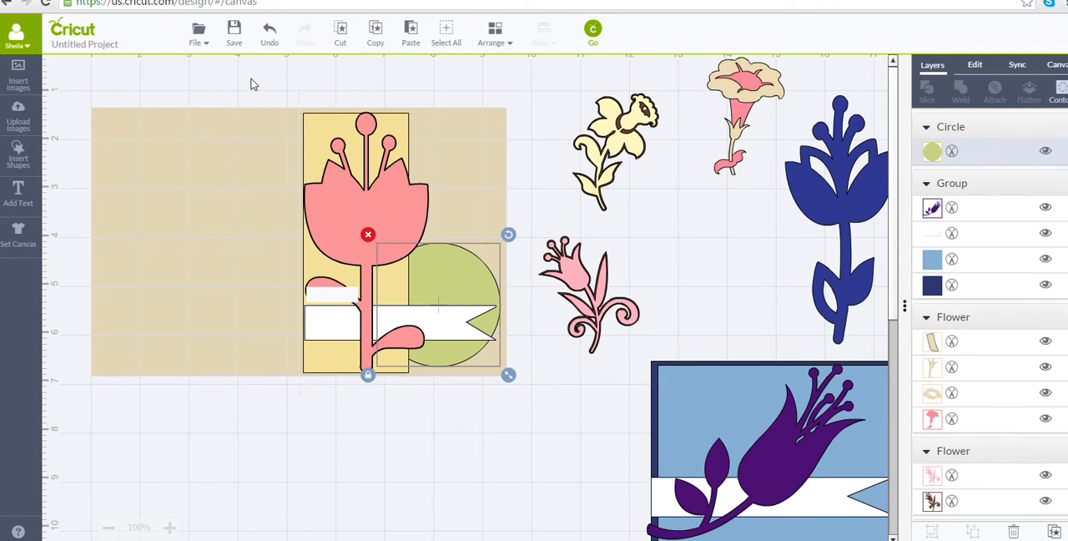
Group the pink flower, banner, yellow panel and green circle, shift them toward the card's lower left, and ungroup them again.
drag(251, 78, 520, 491)
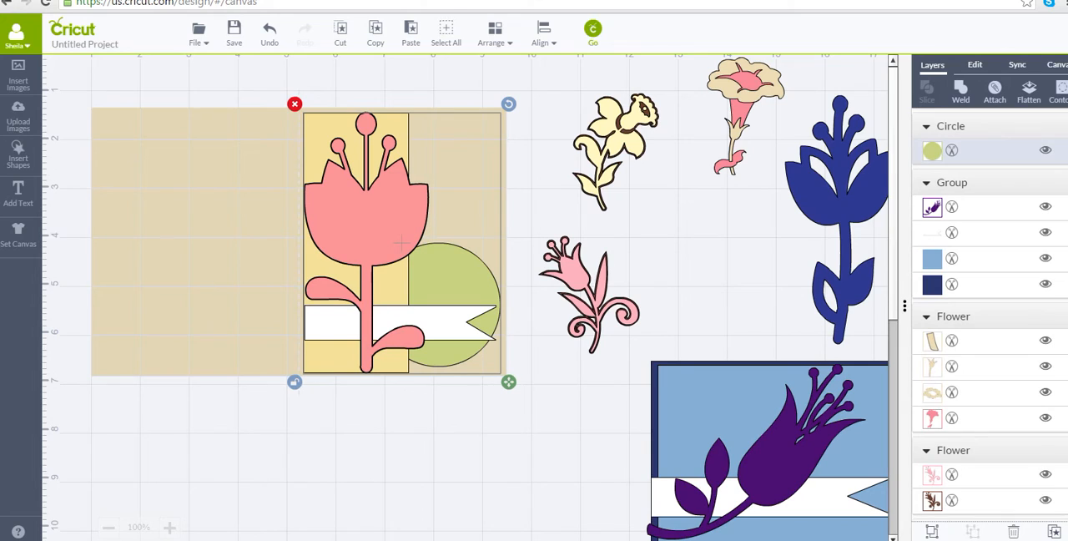
click(932, 532)
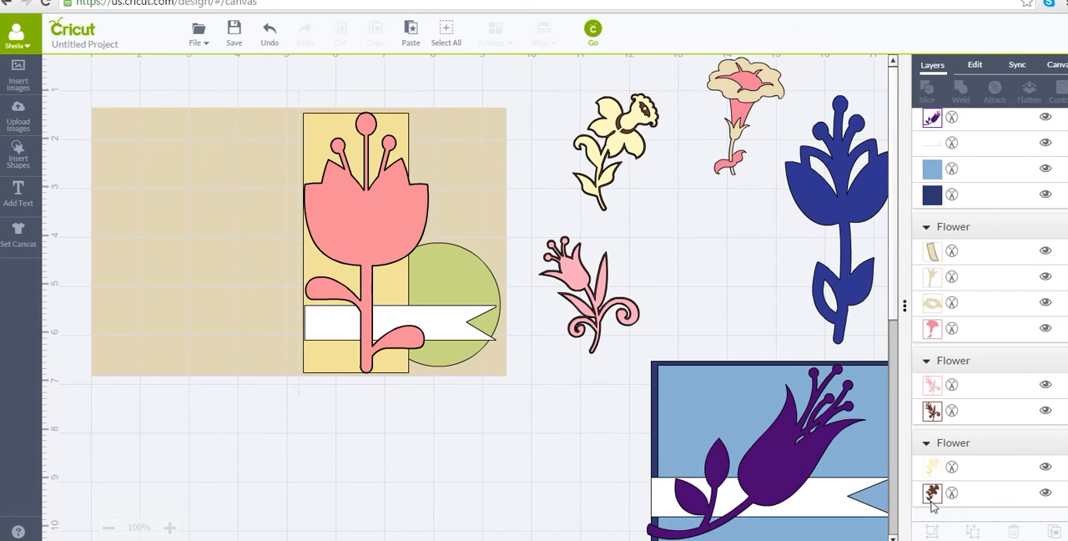
click(357, 241)
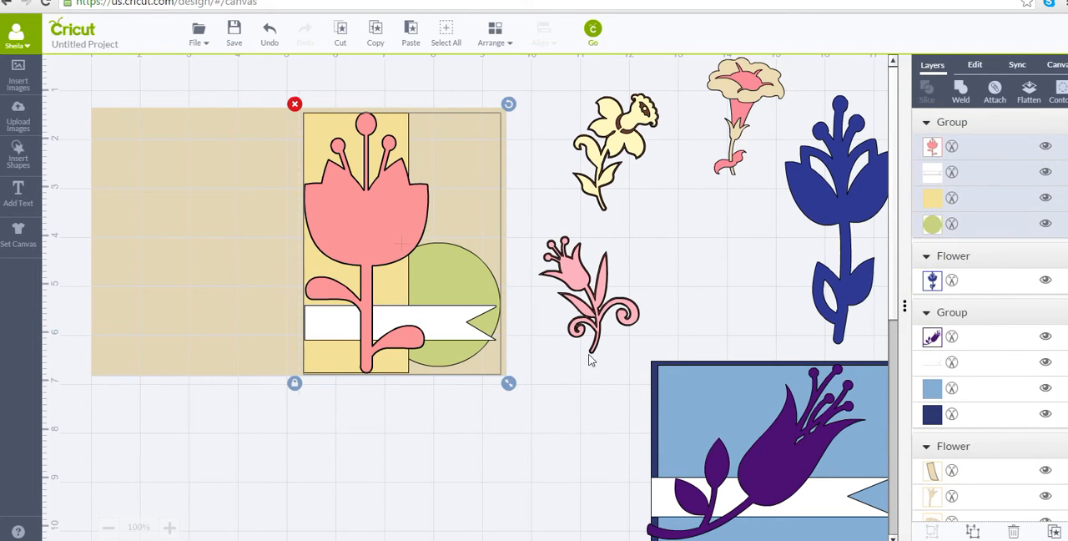
click(389, 434)
drag(348, 248, 257, 312)
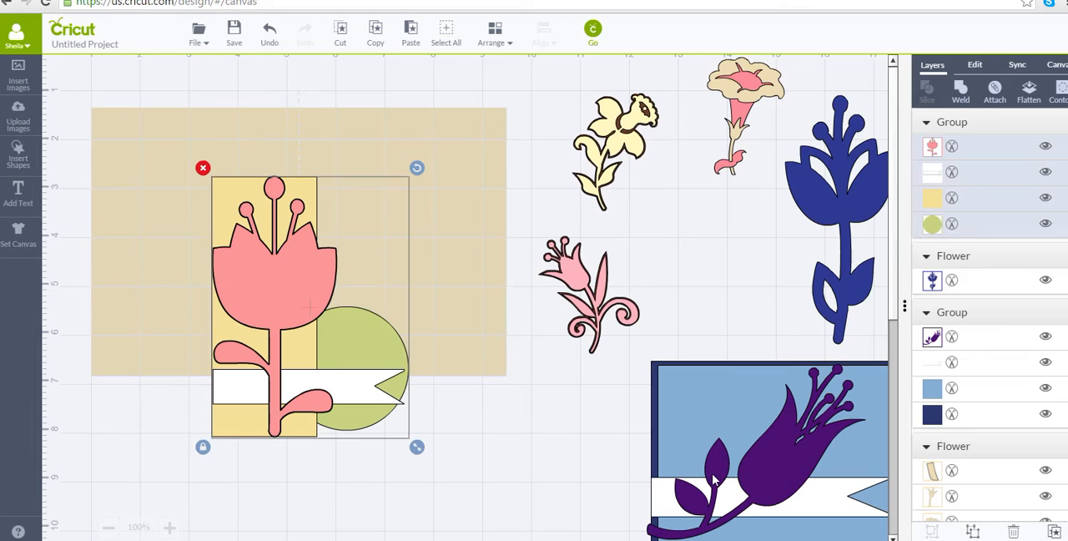
click(974, 532)
Move the pink flower aside and group the banner, yellow panel and green circle back on the card's right half.
click(280, 326)
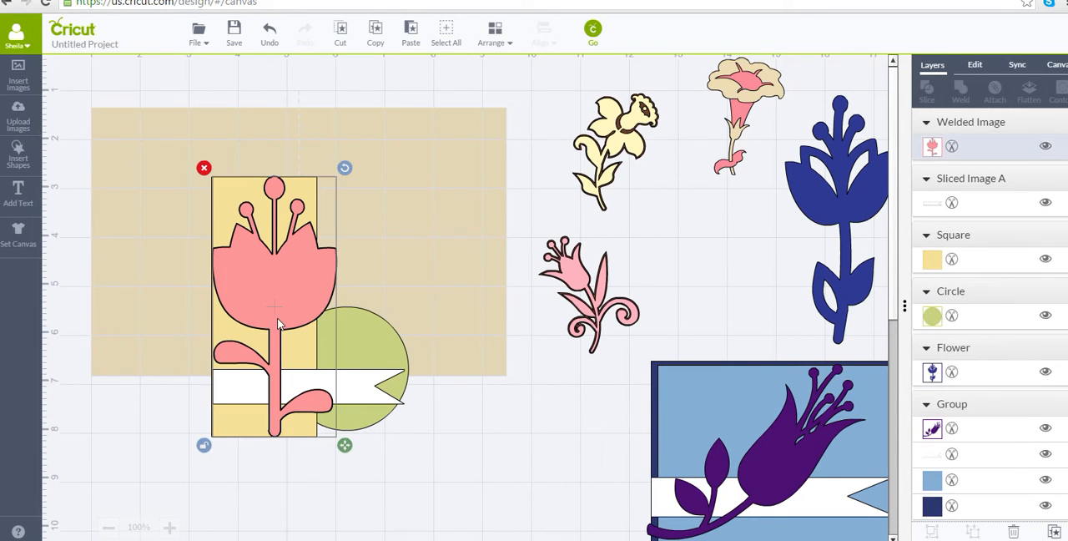
drag(280, 325, 532, 436)
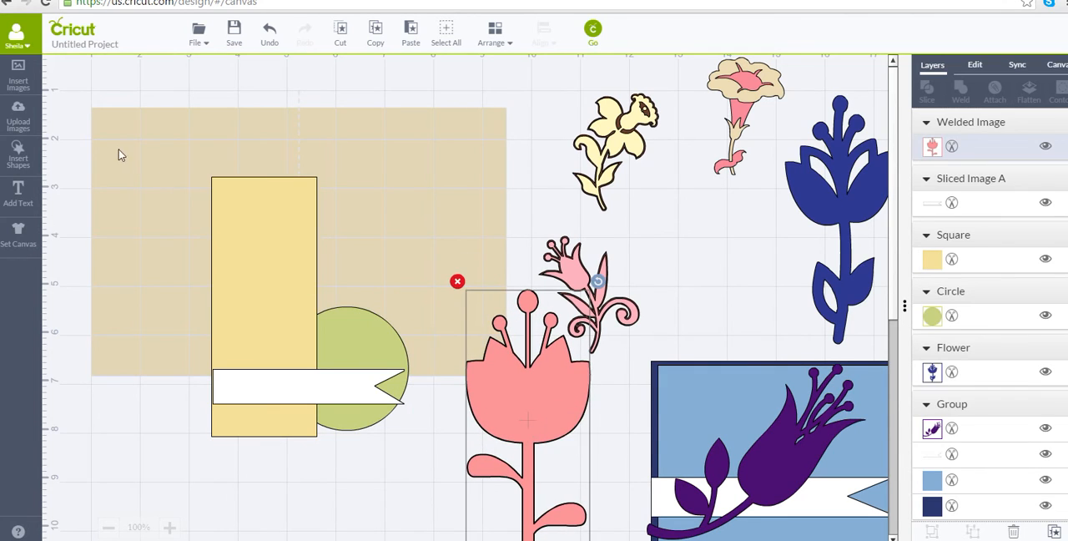
drag(129, 142, 416, 479)
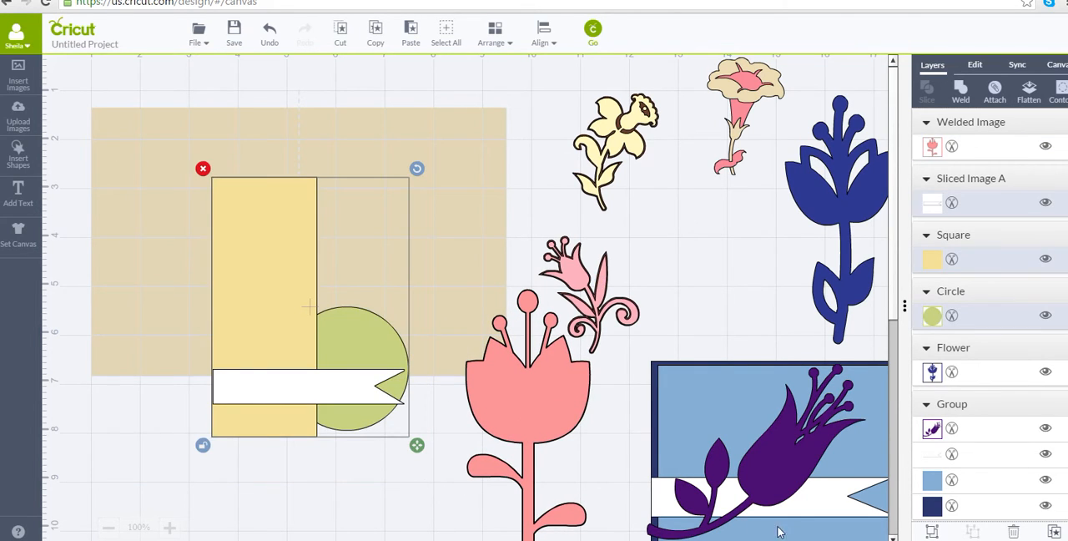
click(932, 533)
drag(322, 381, 409, 335)
Bring the welded pink flower to the front and set it aside beside the blue flower, off the card.
drag(503, 415, 157, 223)
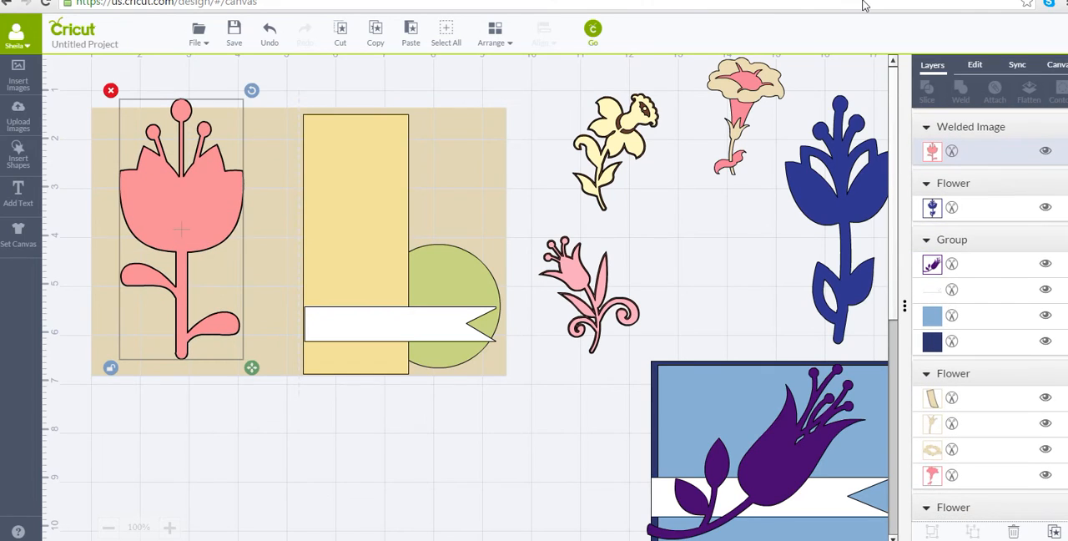
click(501, 37)
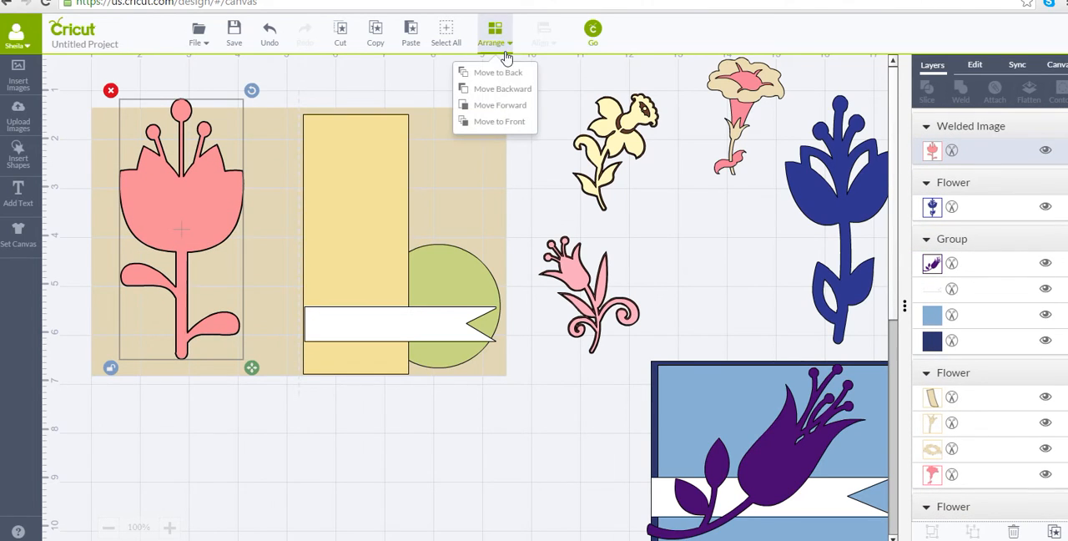
click(494, 126)
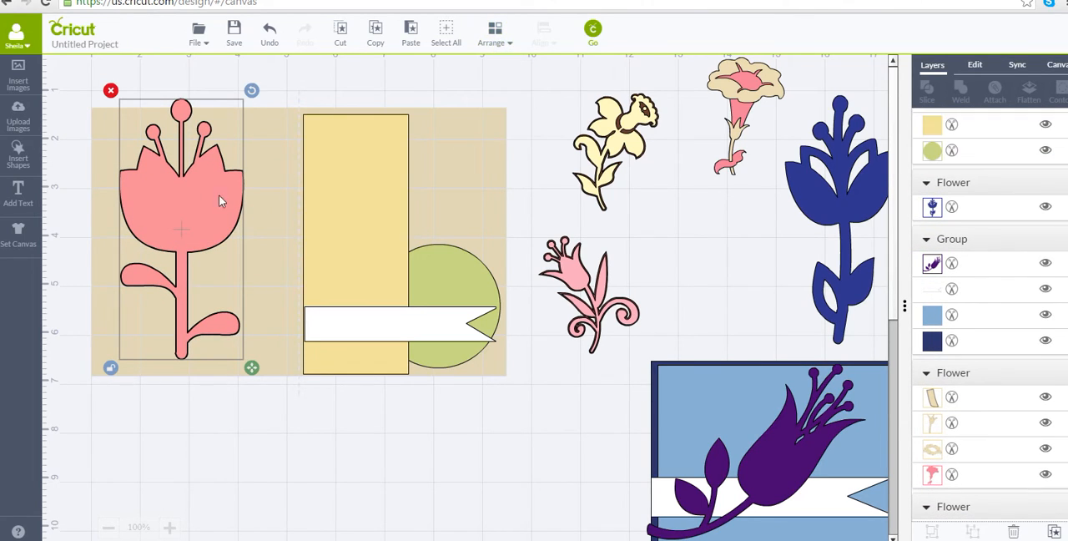
drag(219, 198, 826, 282)
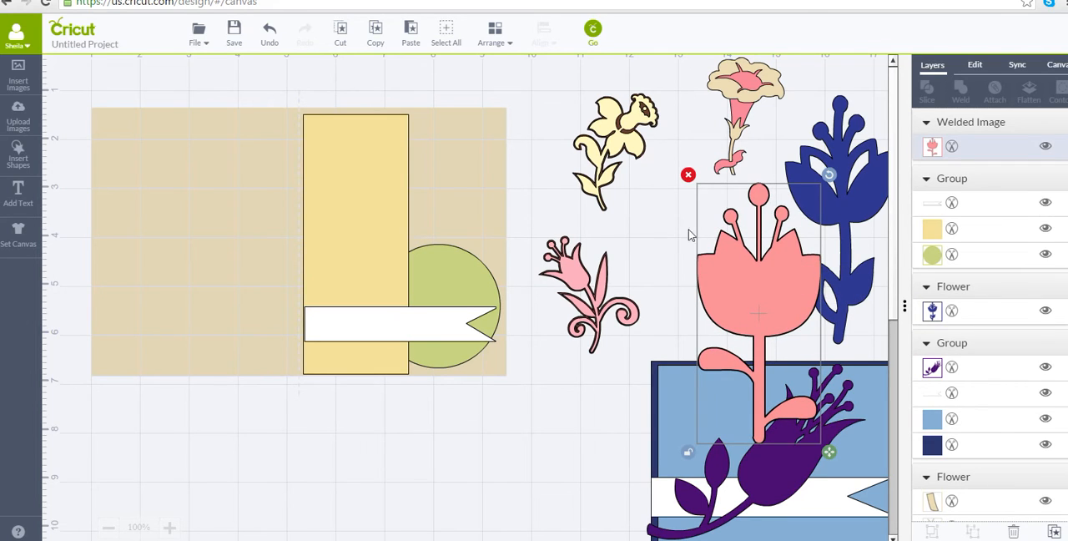
Flip the small pink flower with curled leaves horizontally and place it in front of everything at the top of the yellow panel.
click(576, 296)
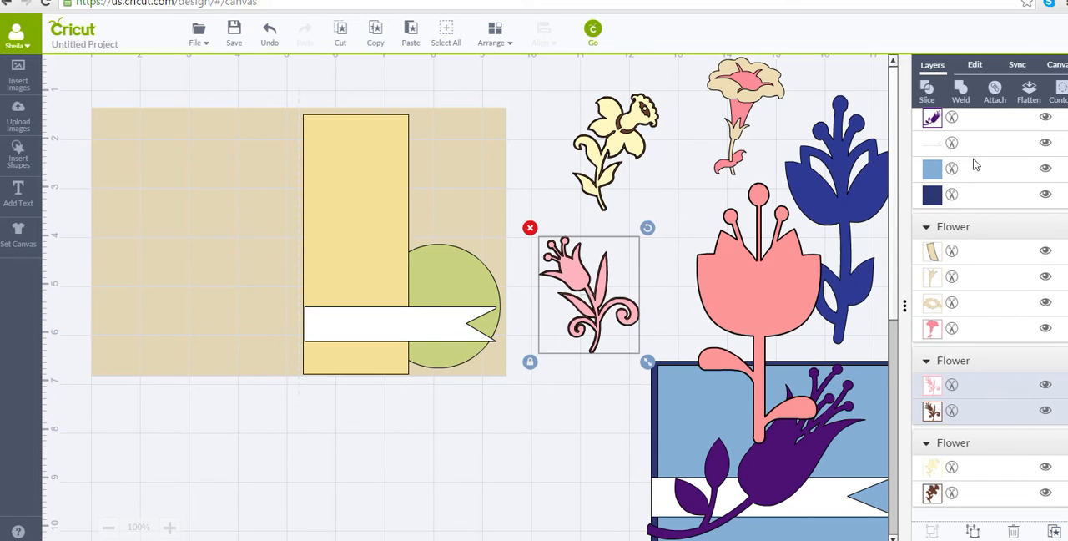
click(976, 66)
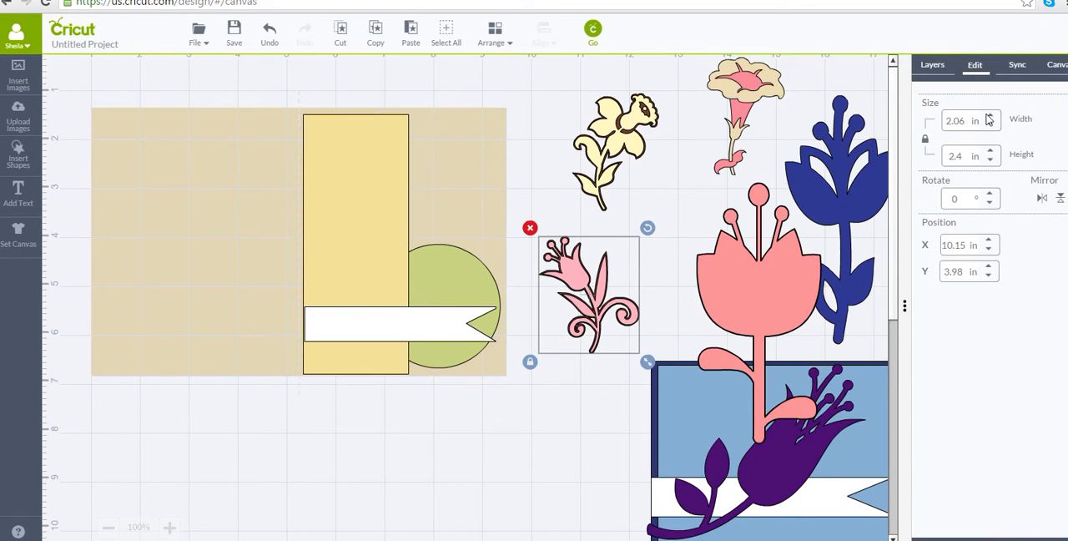
click(1042, 199)
drag(604, 268, 547, 223)
click(494, 34)
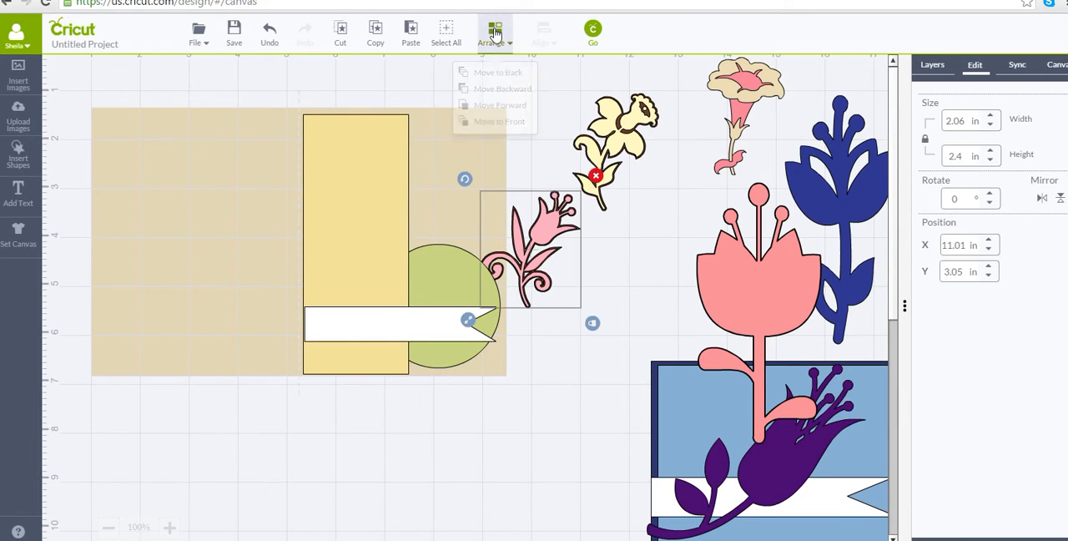
click(519, 125)
drag(543, 203, 278, 70)
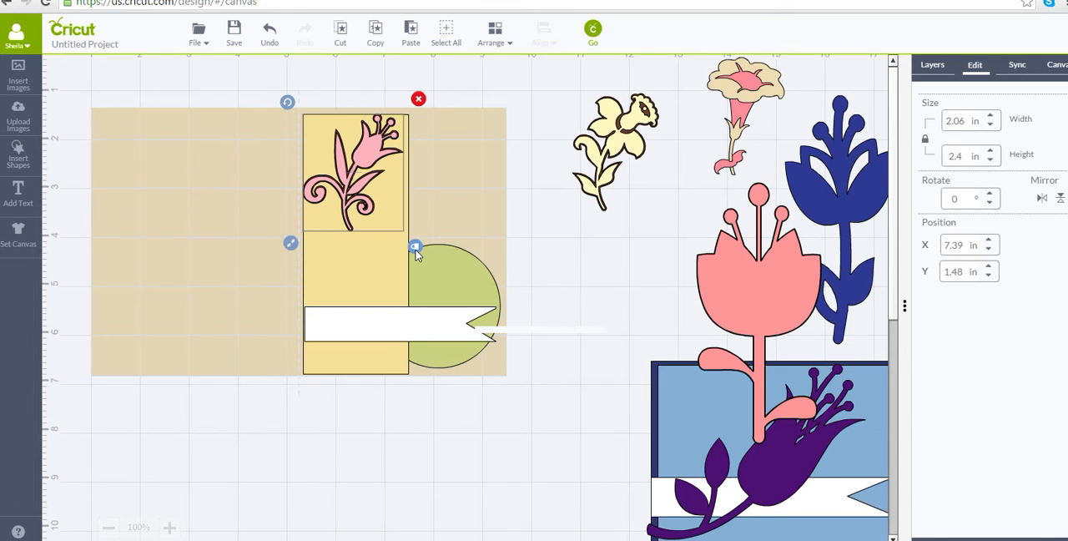
Unlock the curled flower's proportions and stretch it to about 2.01 × 5.25 in, spanning the yellow panel's height.
drag(291, 244, 240, 302)
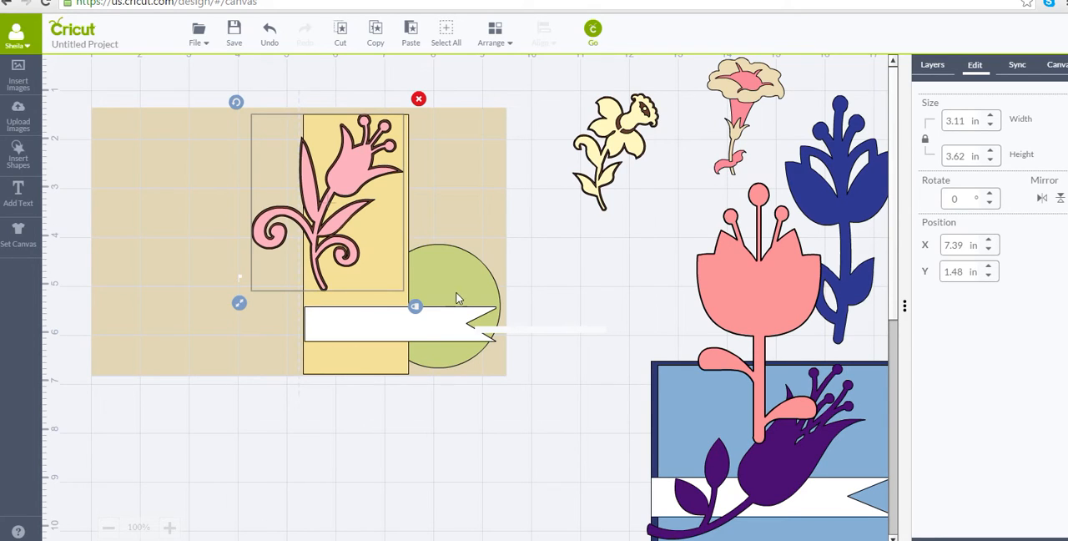
click(416, 307)
drag(247, 308, 284, 322)
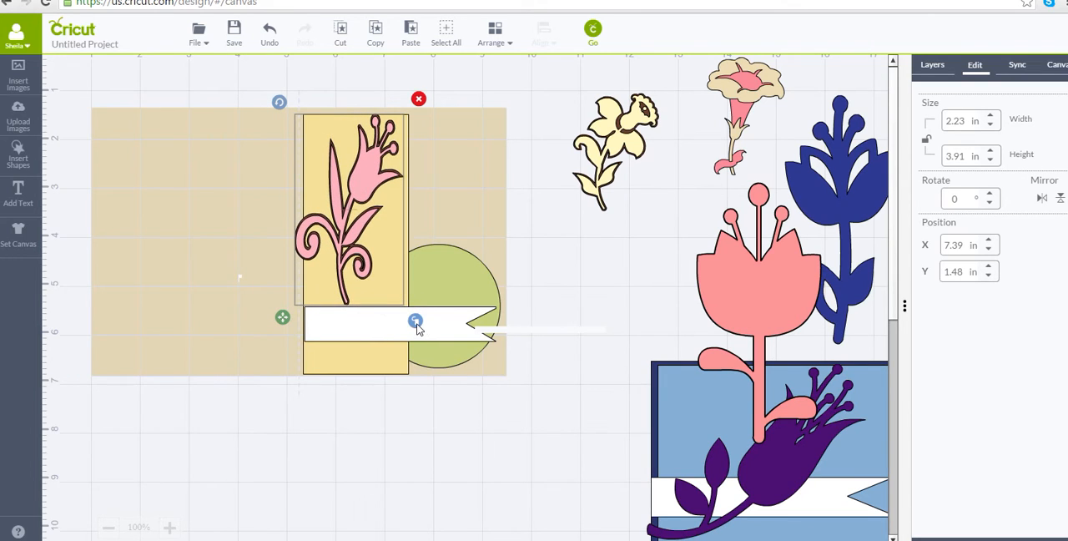
drag(282, 327, 296, 369)
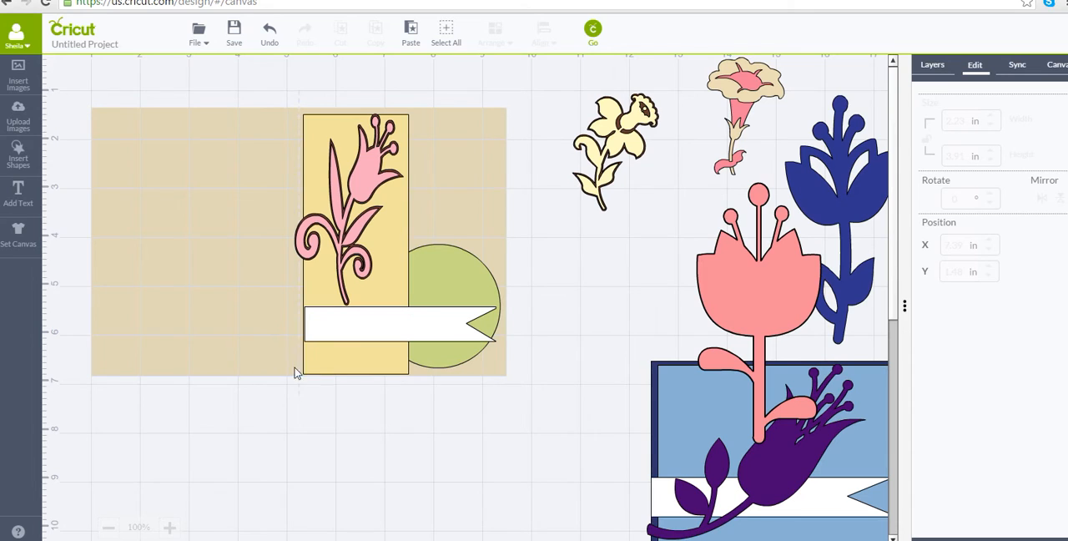
click(331, 234)
drag(279, 318, 293, 393)
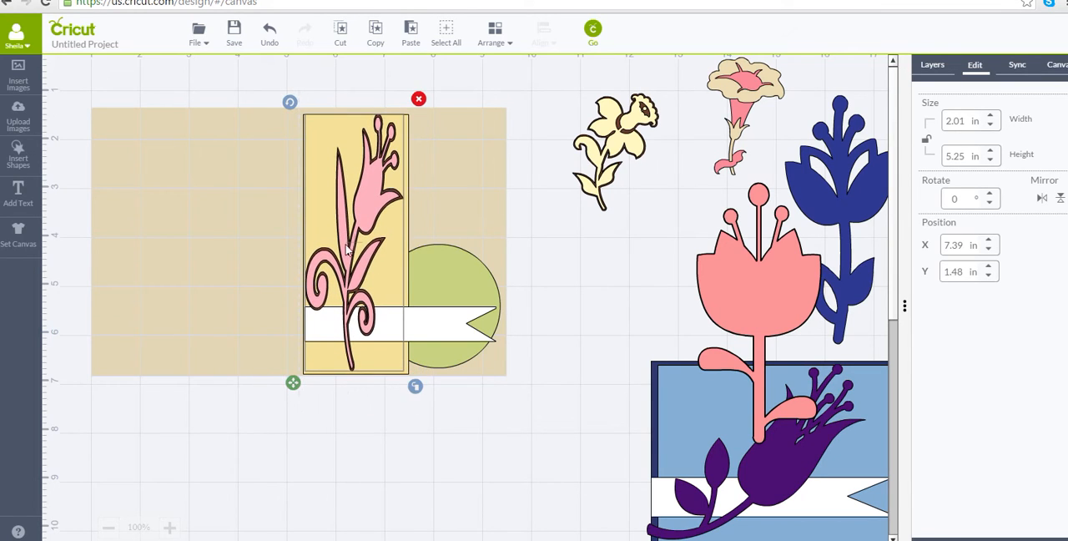
Shift the curled flower right so its petals overhang the panel, and widen it to about 2.76 × 5.35 in.
drag(373, 227, 405, 226)
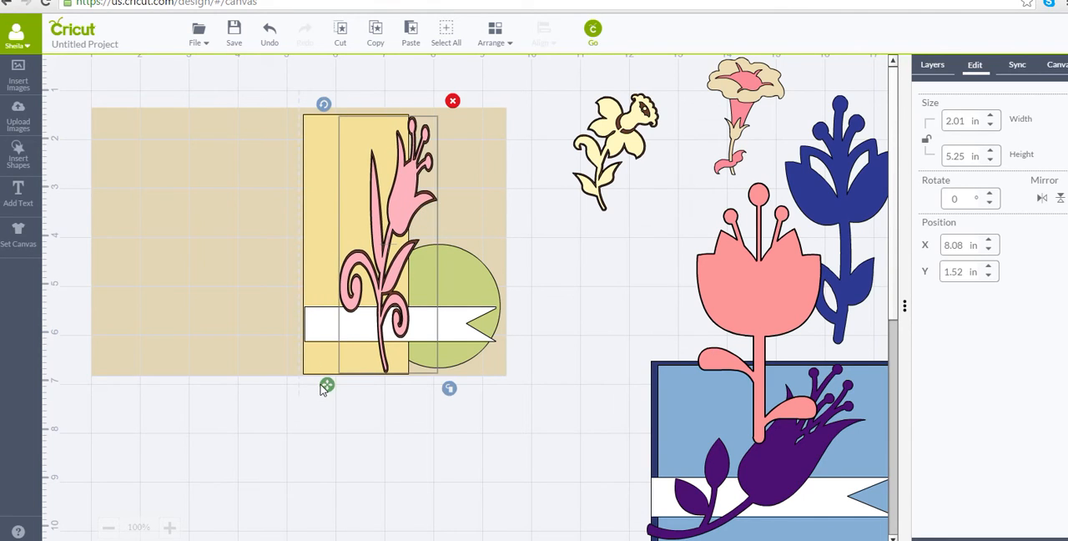
drag(326, 389, 277, 388)
drag(377, 225, 380, 220)
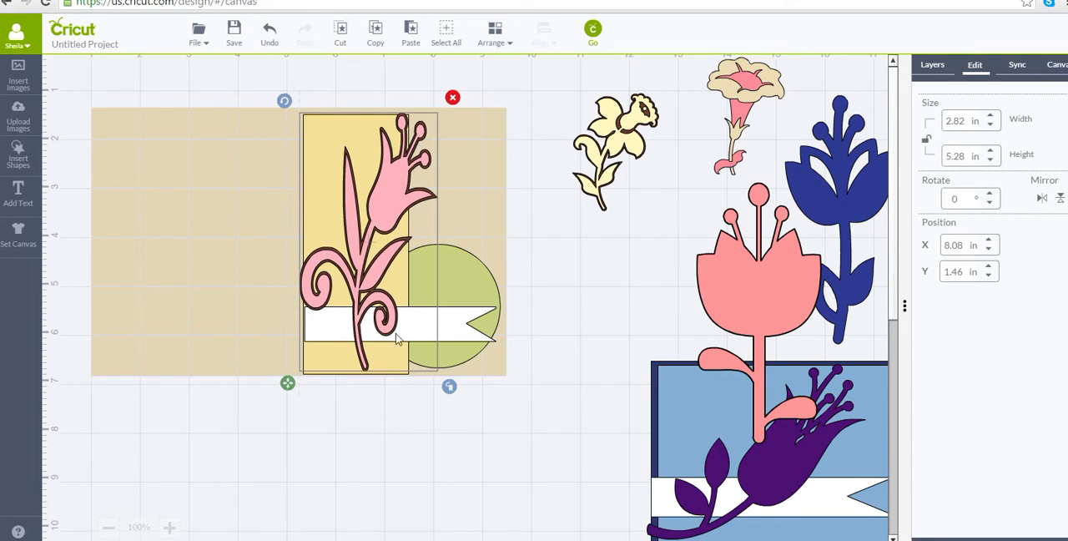
drag(288, 387, 291, 392)
click(510, 472)
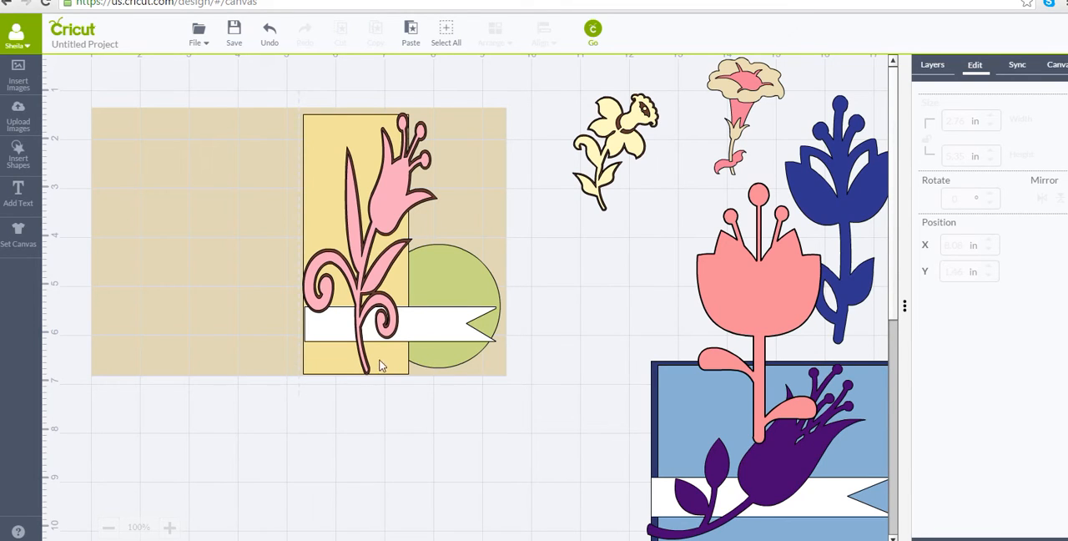
Nudge the curled flower further right and stretch it to about 3.01 × 5.38 in, with its curl reaching the panel's left edge.
click(394, 227)
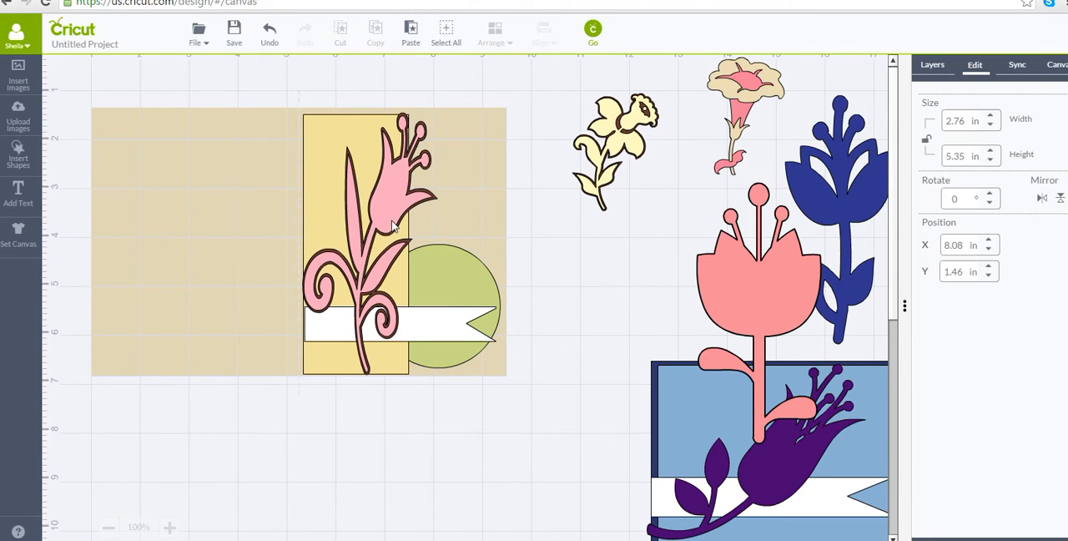
drag(394, 227, 403, 227)
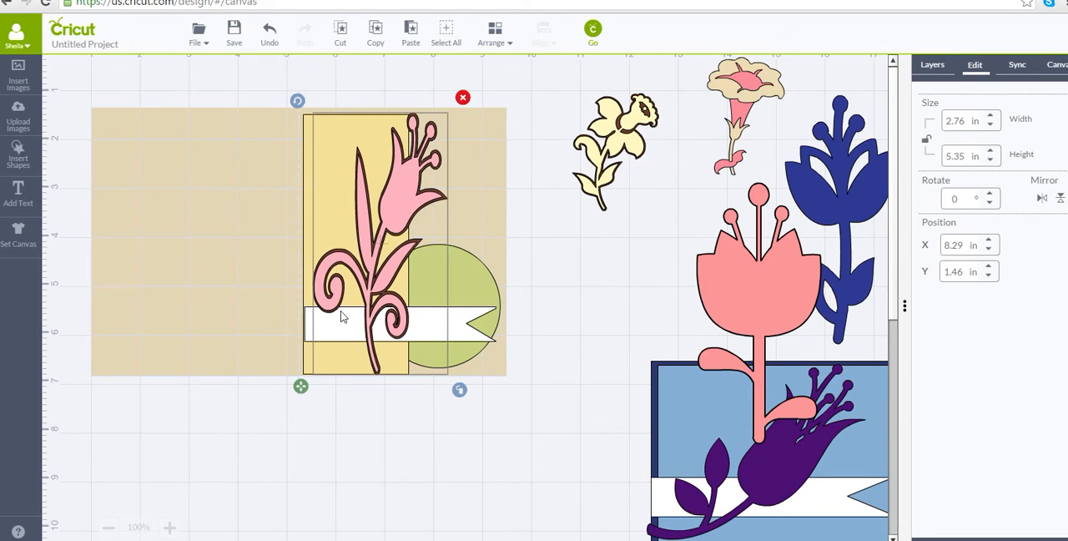
drag(300, 386, 288, 390)
click(467, 492)
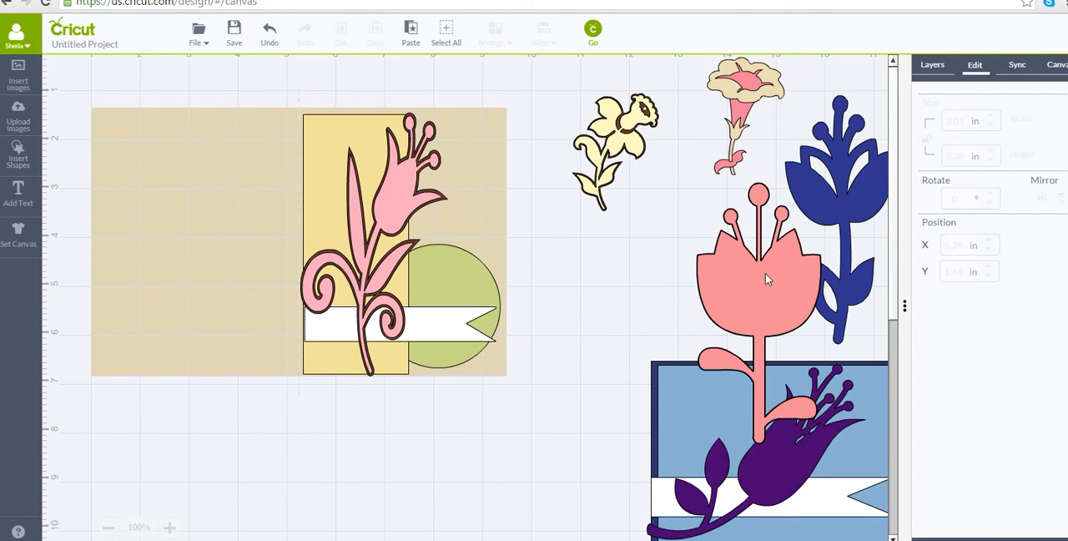
Hide the curled flower's pink layer and move its solid brown base off the card beside the welded pink flower.
click(396, 184)
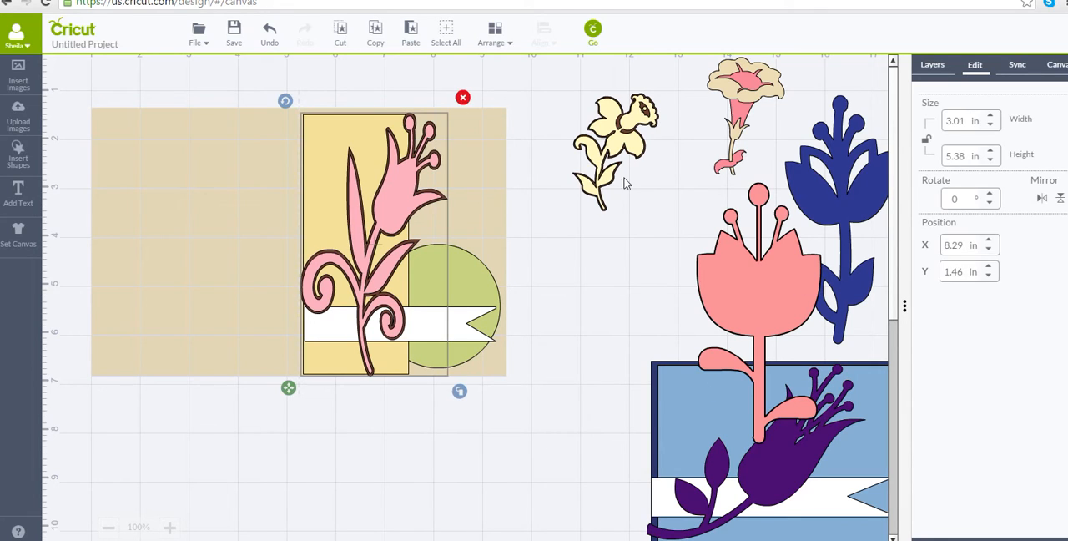
click(934, 70)
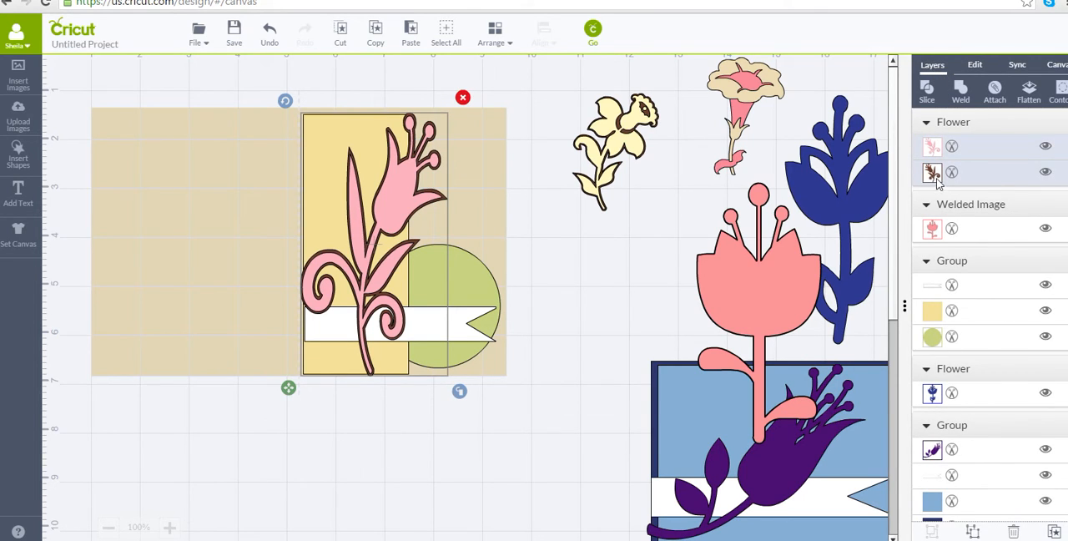
click(1045, 148)
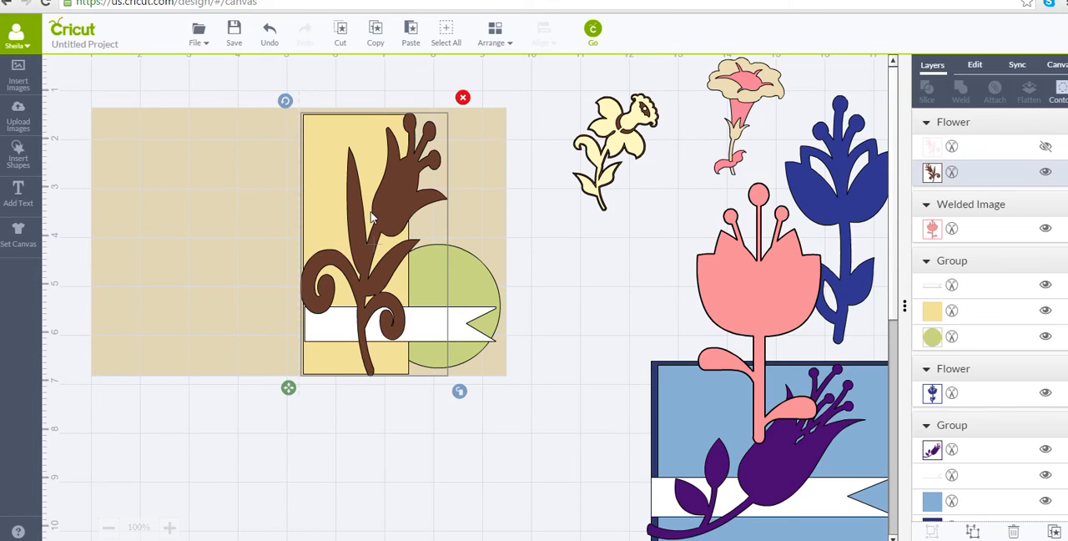
drag(405, 188, 680, 251)
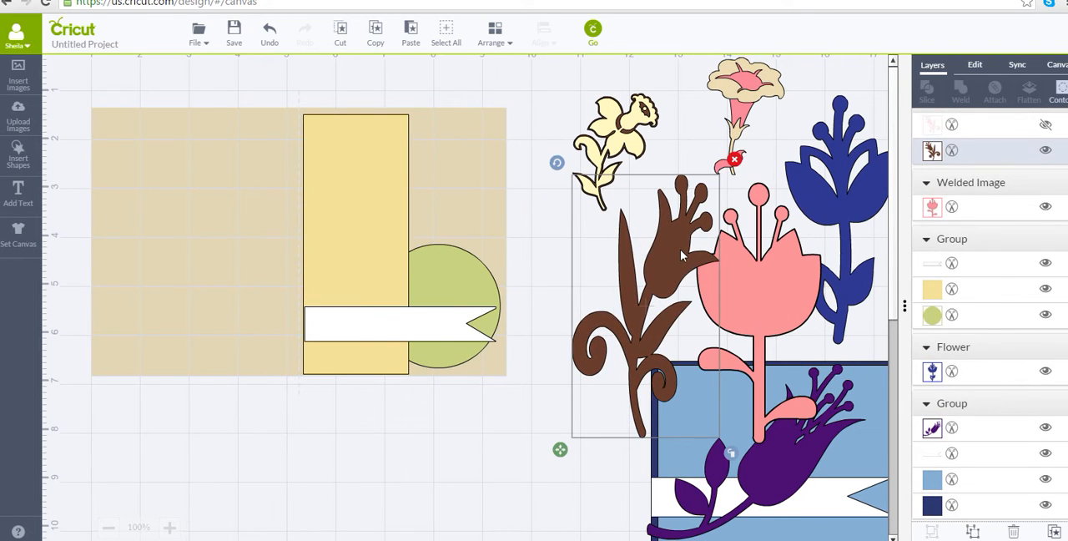
Bring the pale yellow daffodil to the front and place it at the top of the yellow panel.
drag(638, 154, 524, 179)
click(510, 44)
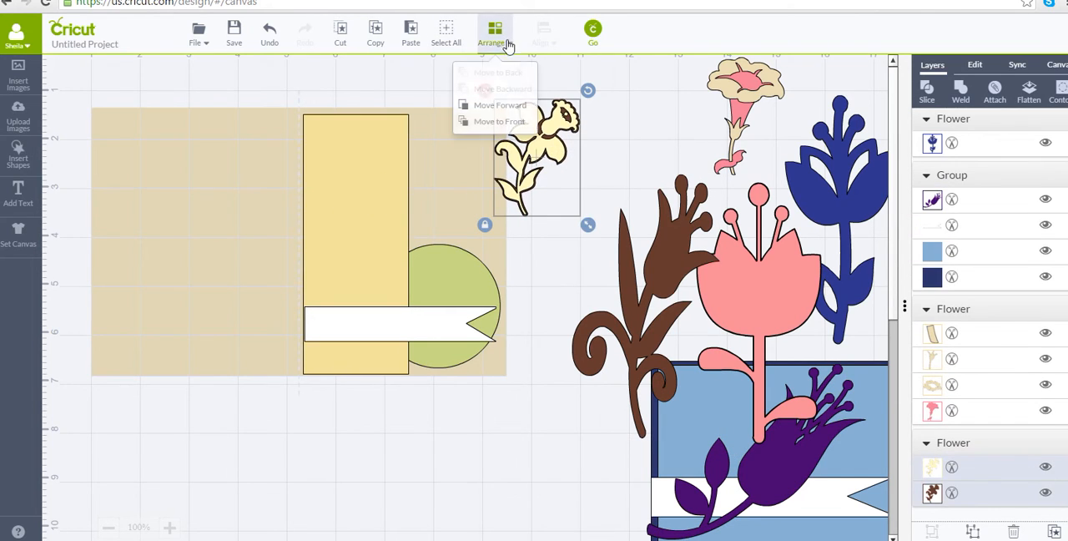
click(505, 106)
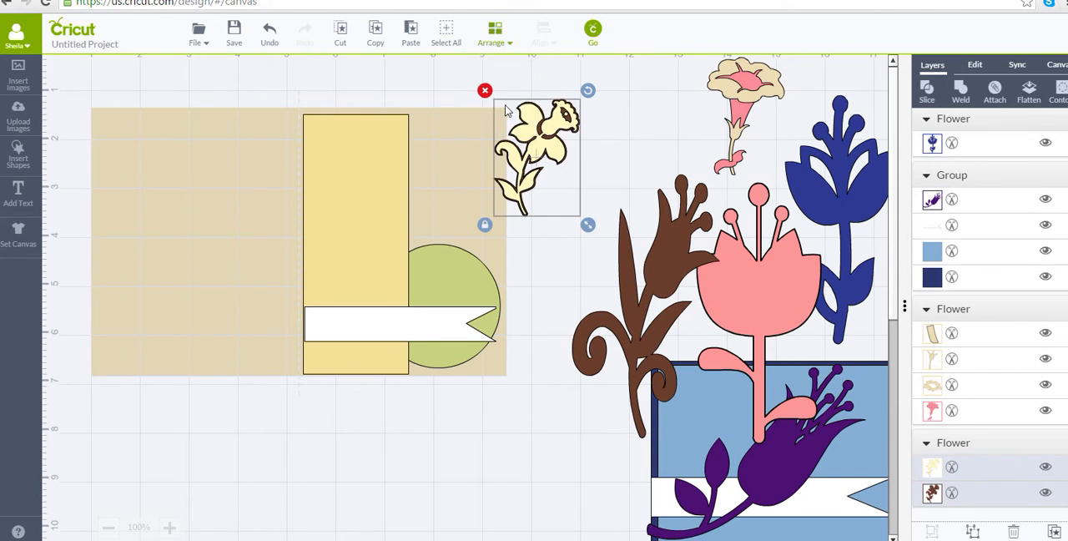
drag(543, 133, 511, 143)
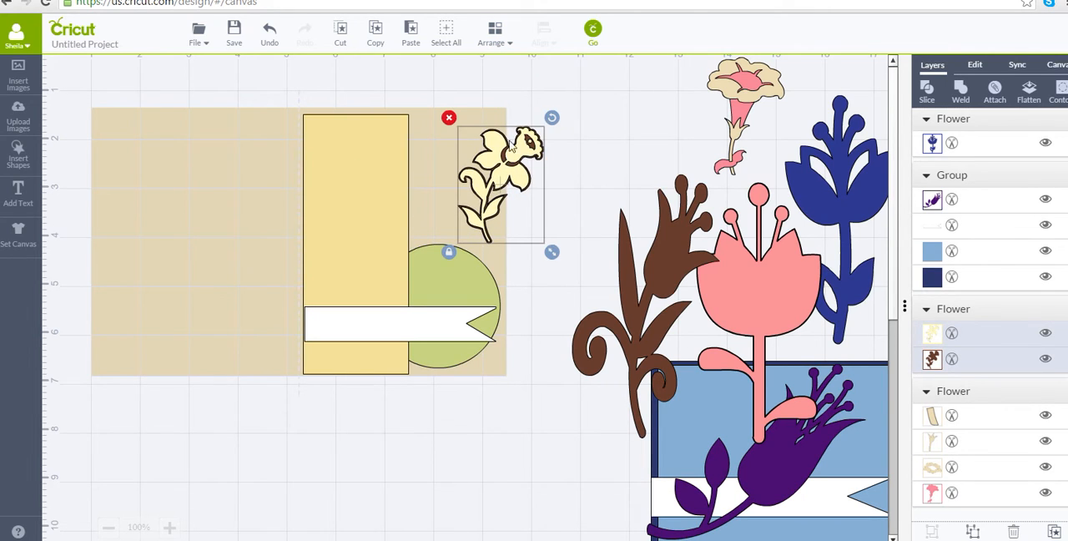
click(502, 42)
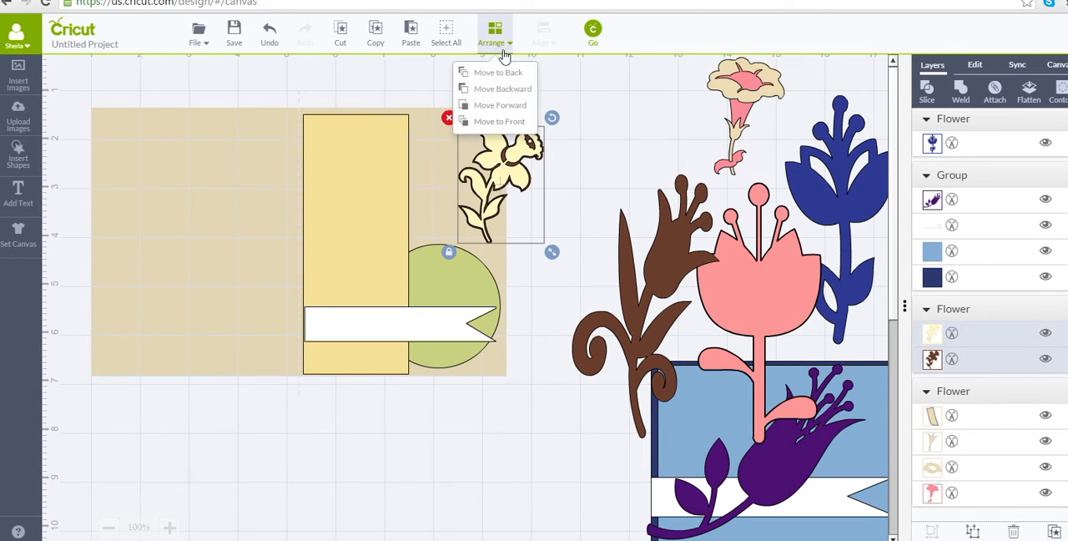
click(506, 125)
drag(509, 166, 361, 168)
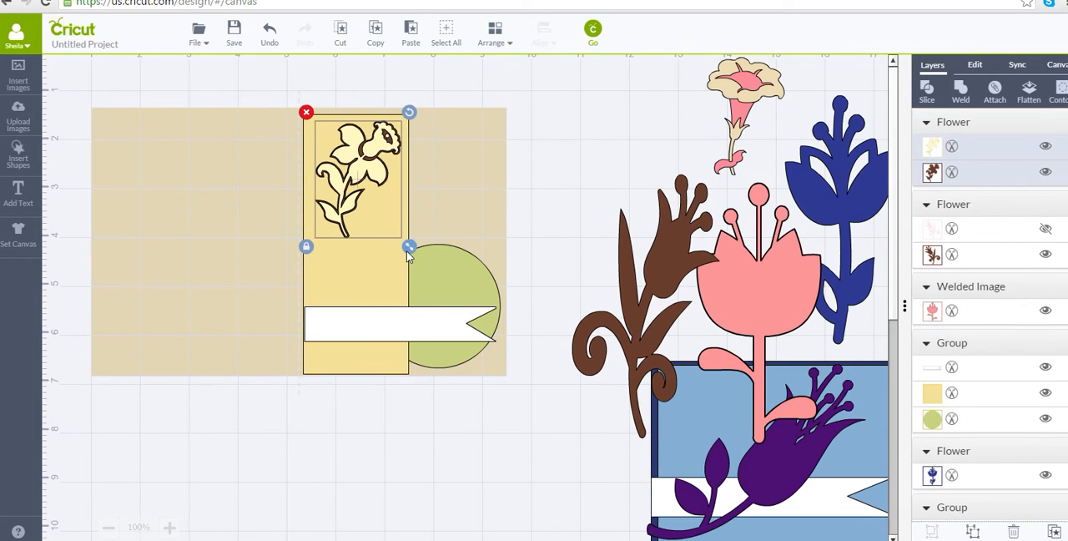
Enlarge the daffodil proportionally to span the yellow panel's full height and align it with the panel's left edge.
drag(409, 253, 506, 539)
drag(503, 374, 527, 395)
mouse_move(426, 238)
mouse_down()
mouse_move(410, 232)
mouse_move(432, 223)
mouse_up()
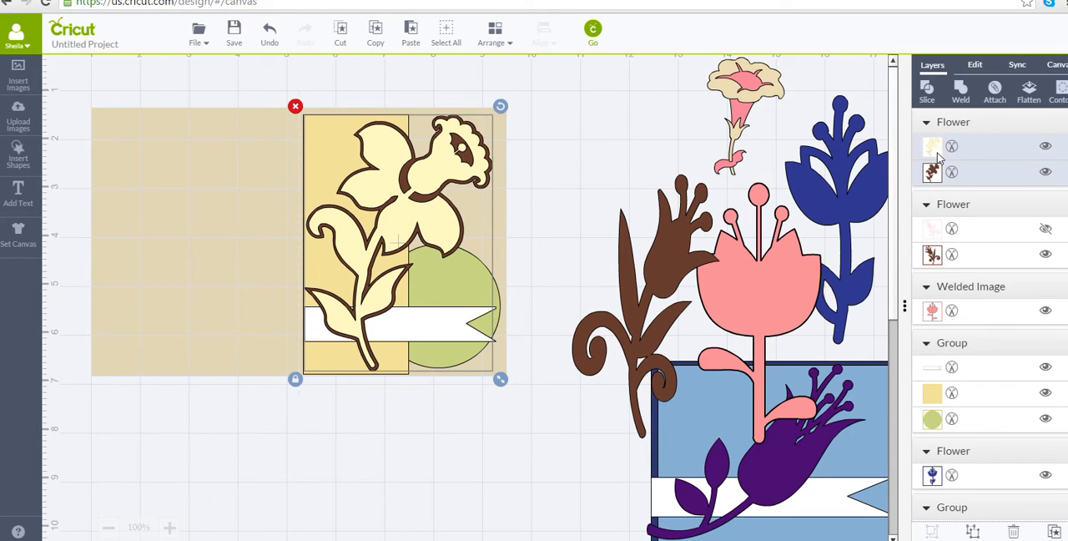
Hide the daffodil's pale yellow detail layer and recolour its solid brown base light green (#c8d783).
click(1045, 148)
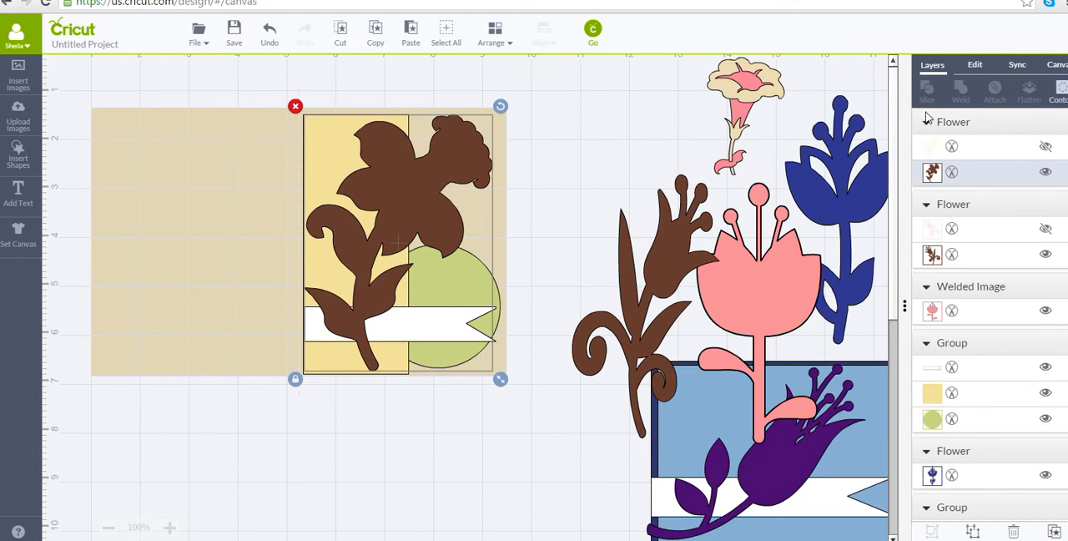
click(951, 171)
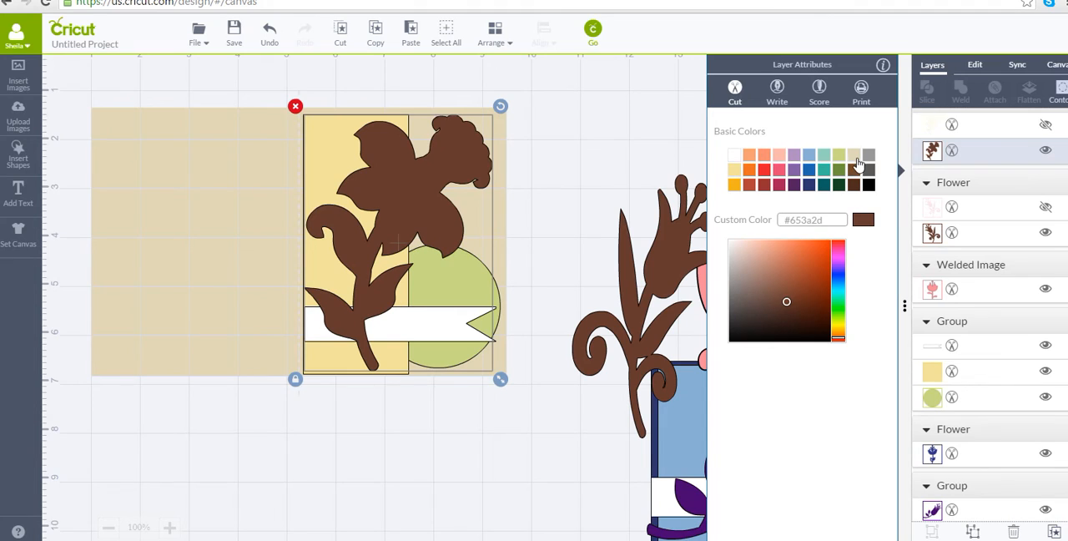
click(856, 156)
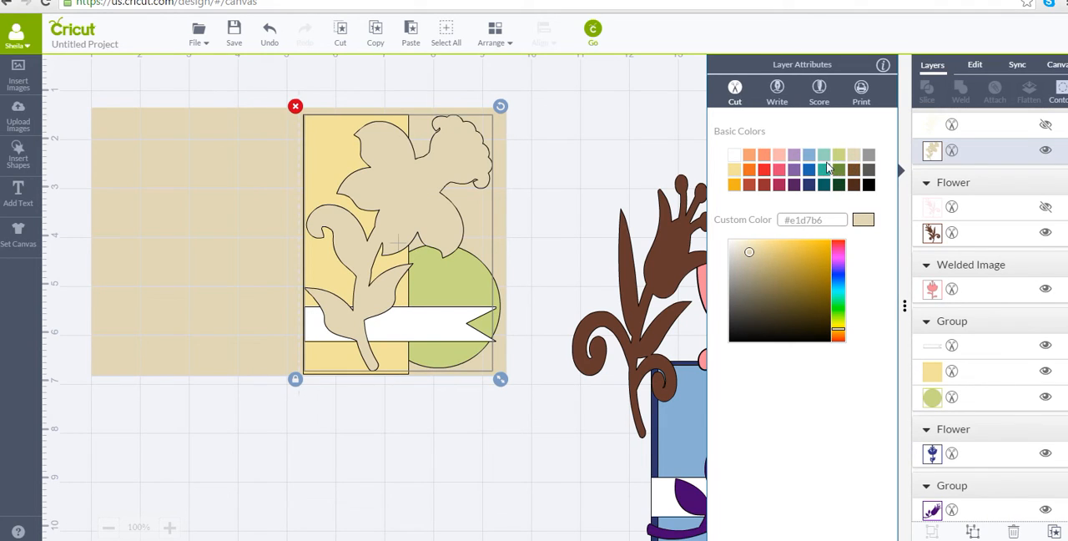
click(838, 156)
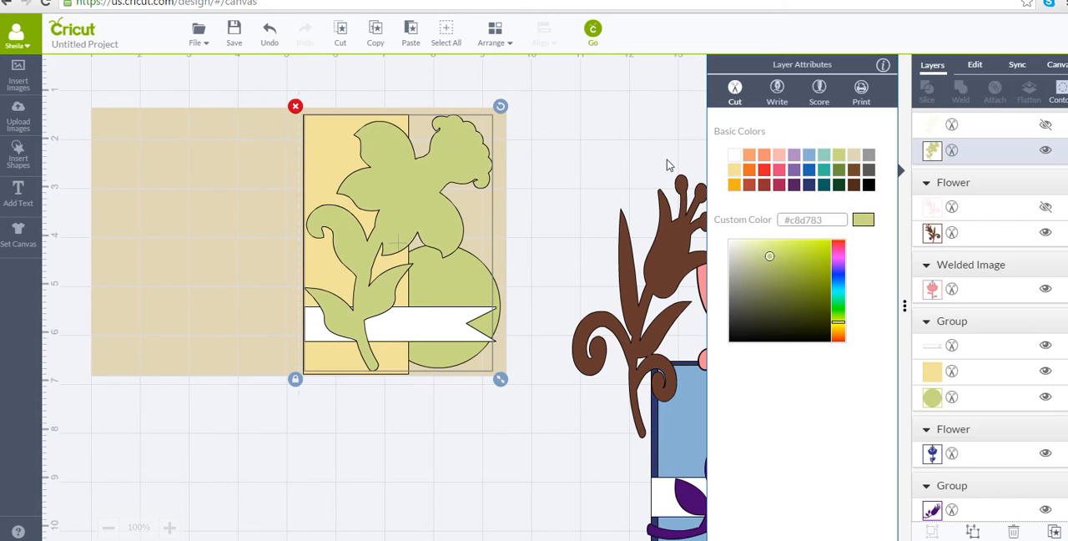
click(582, 152)
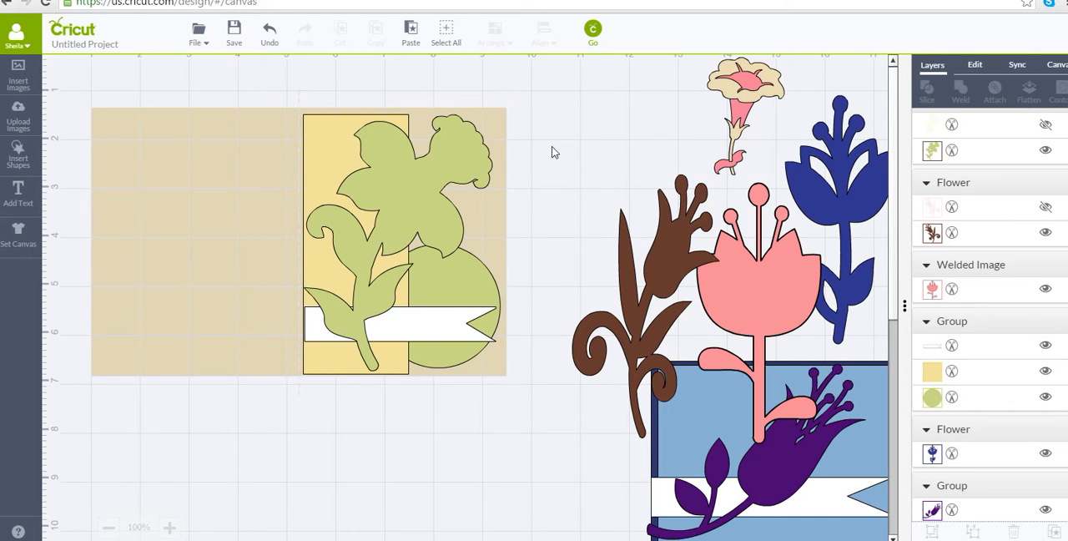
Recolour the circle behind the banner Sour Apple green.
click(469, 288)
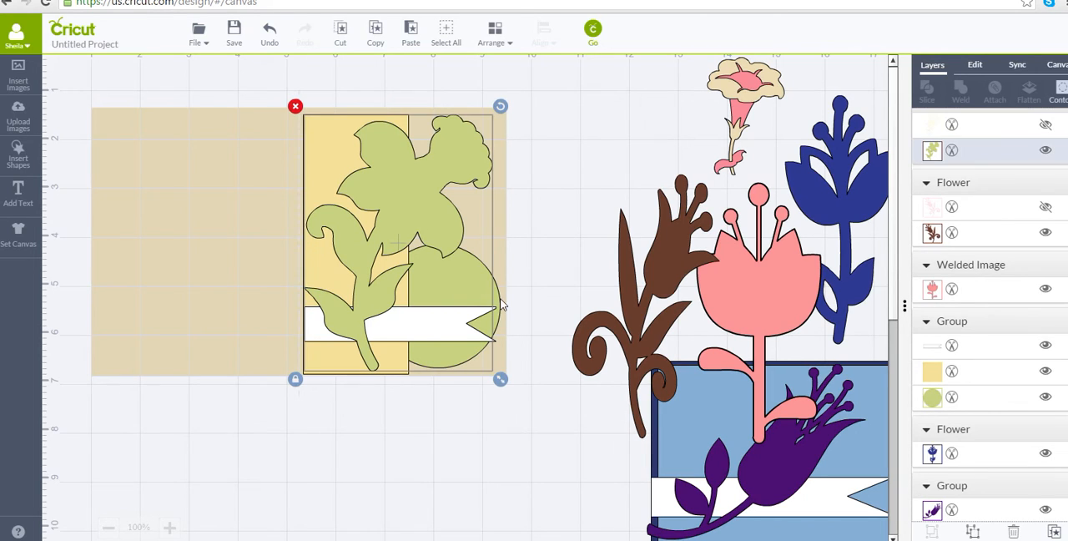
click(498, 305)
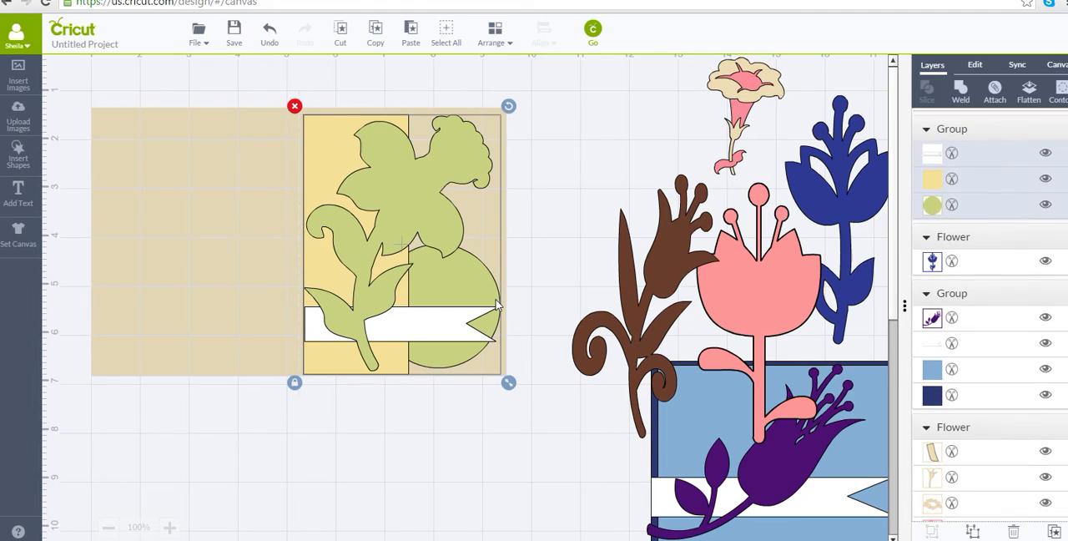
click(933, 206)
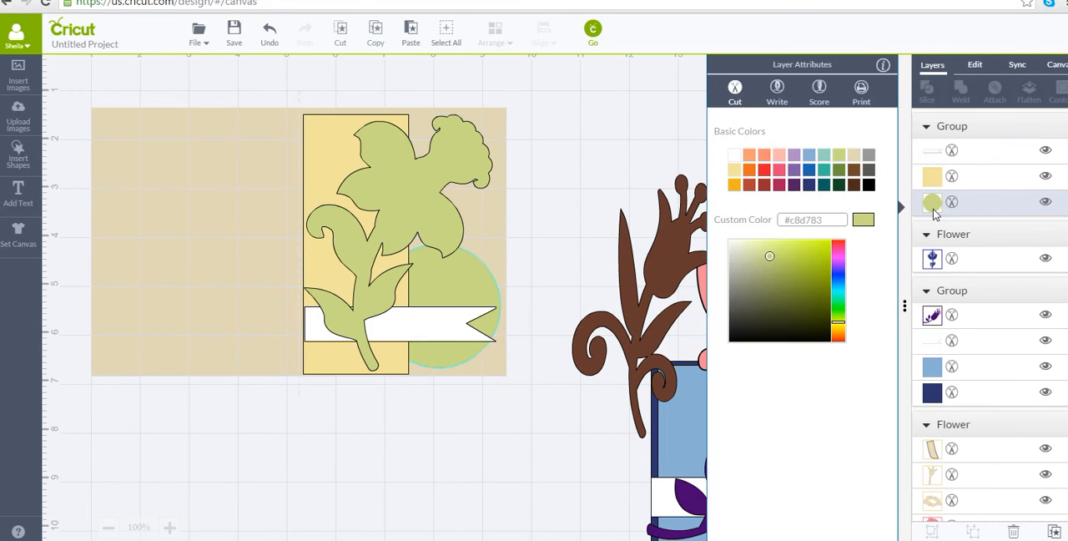
click(838, 171)
click(606, 177)
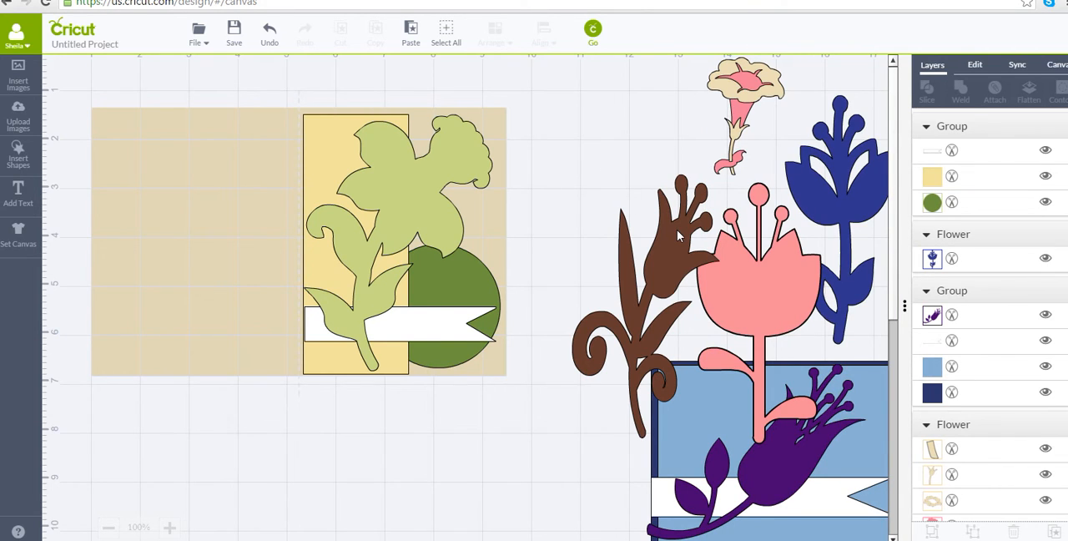
Move the light green daffodil off the beige card over the blue card, and bring the small trumpet flower to the front beside the beige card.
drag(429, 190, 761, 384)
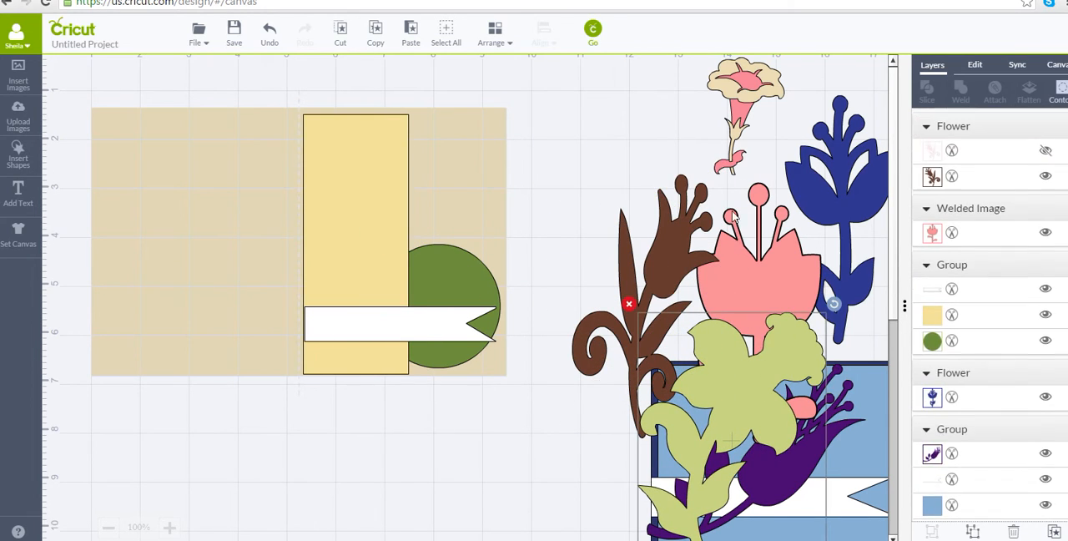
drag(737, 136, 542, 182)
click(492, 37)
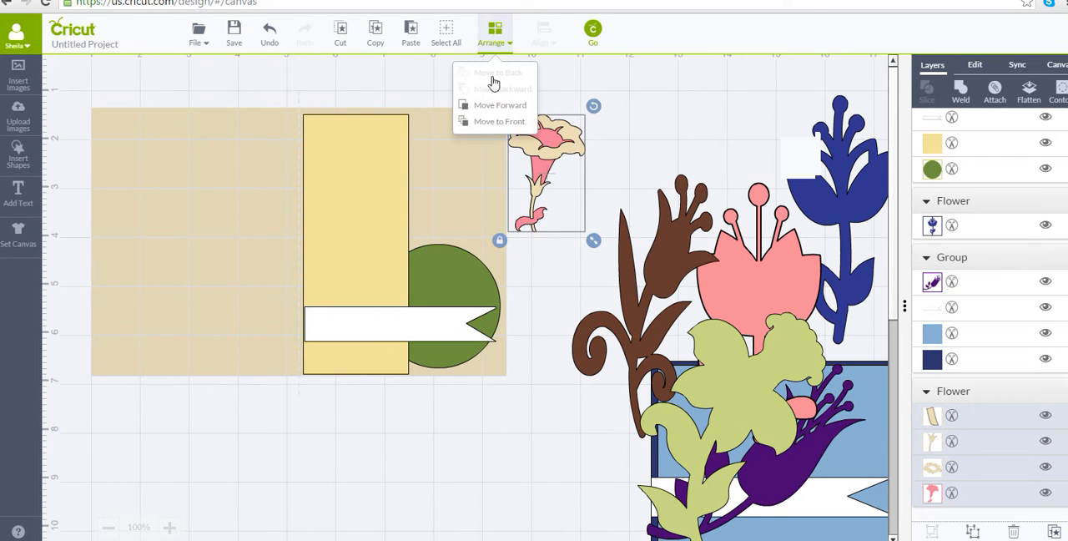
click(499, 122)
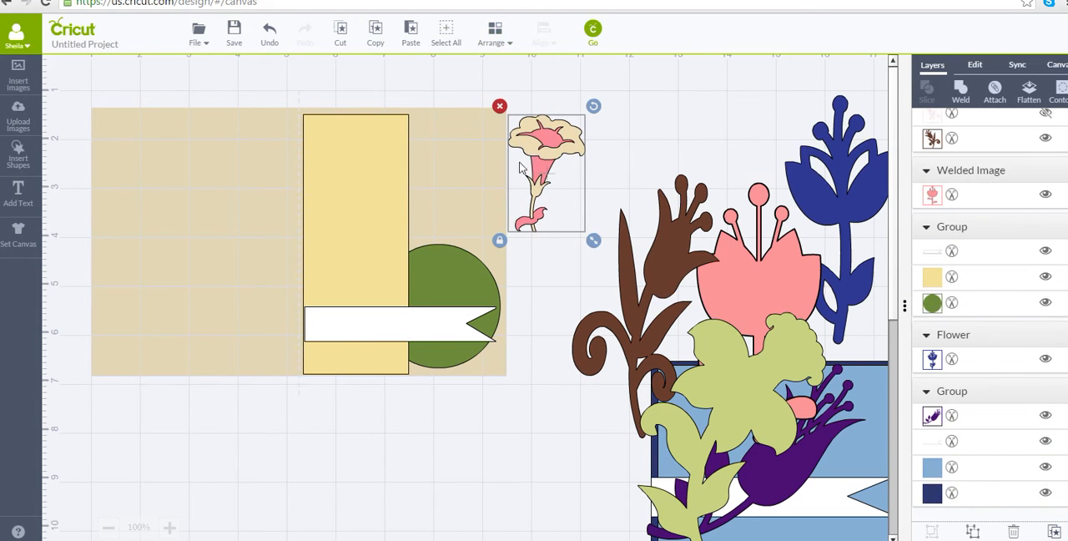
Place the trumpet flower on the yellow panel and enlarge it proportionally to nearly the panel's height, reaching the panel's bottom and left edges.
drag(540, 158, 252, 185)
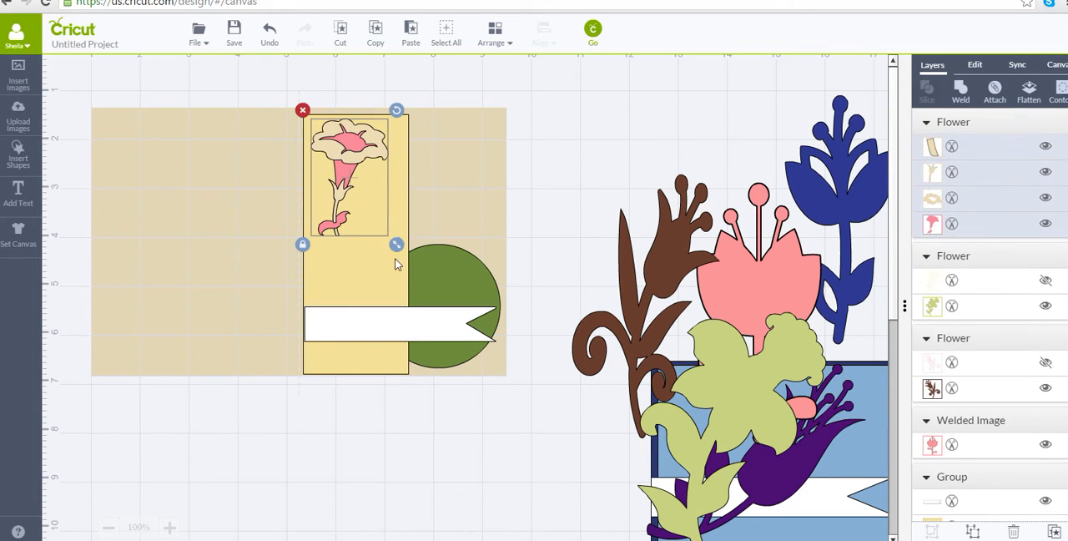
drag(397, 246, 493, 479)
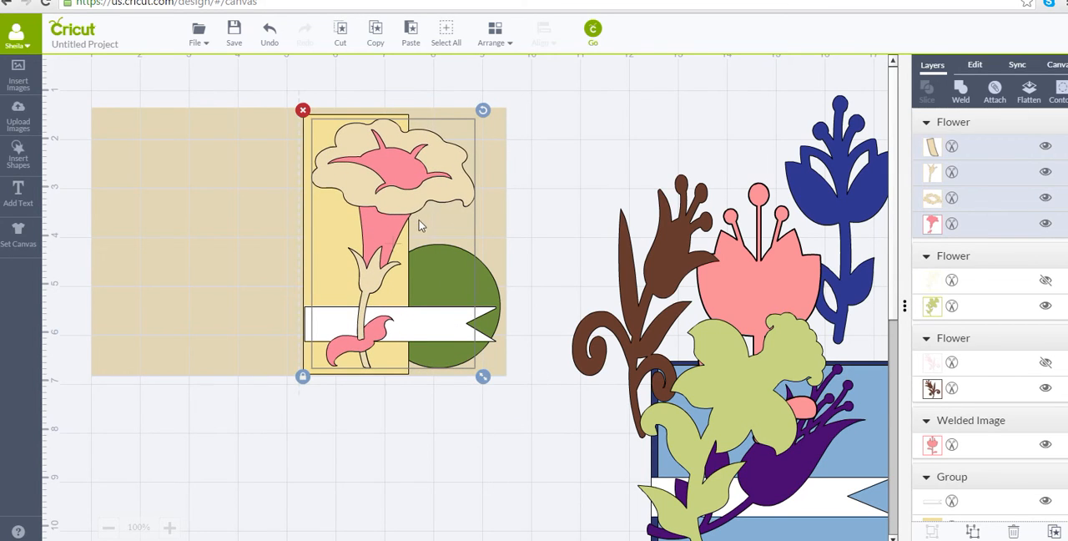
mouse_move(410, 214)
mouse_down()
mouse_move(401, 209)
mouse_move(400, 218)
mouse_up()
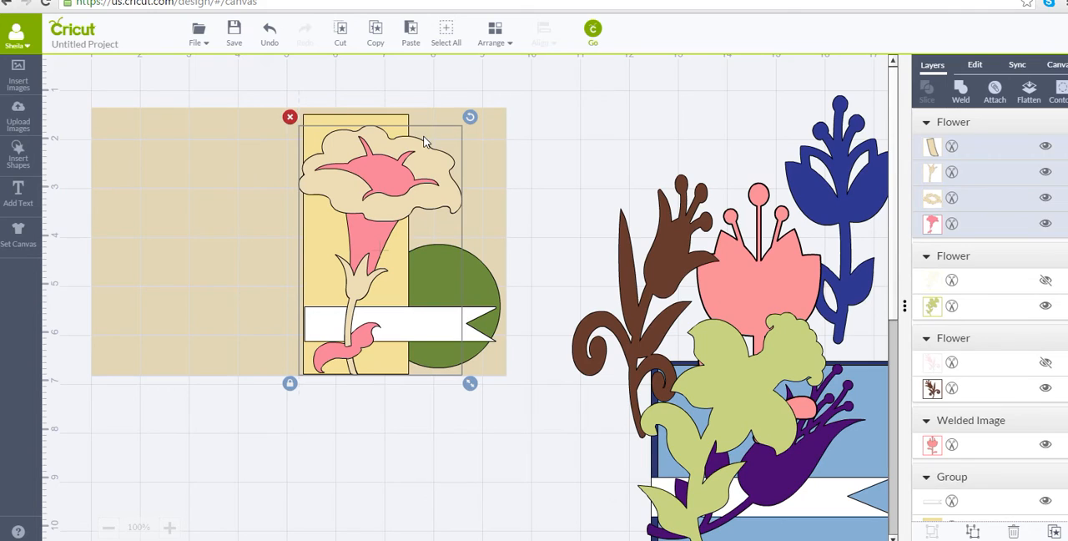
Toggle the trumpet flower's pink layer off and back on to examine how its layers fit together.
click(932, 173)
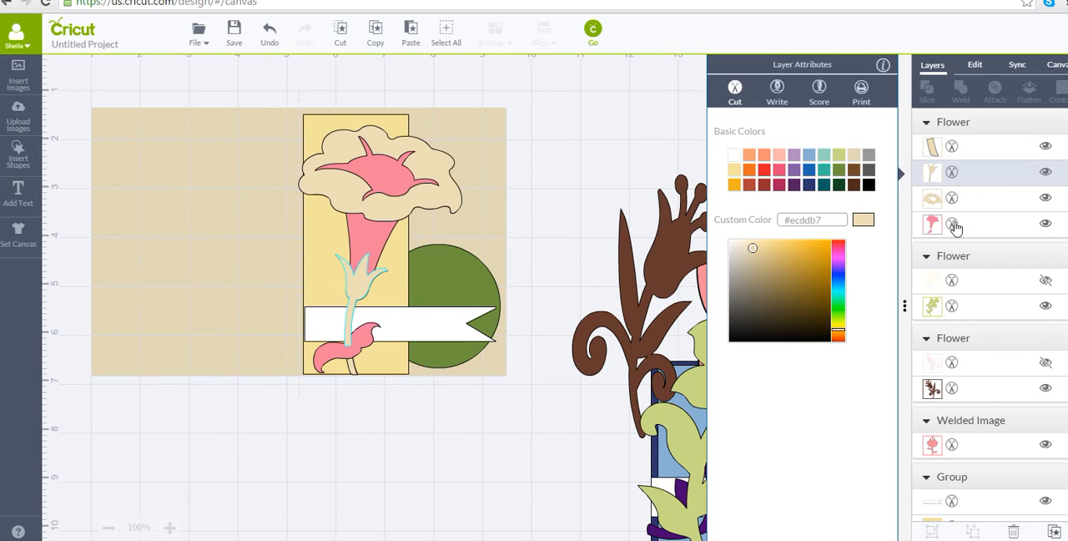
click(1046, 225)
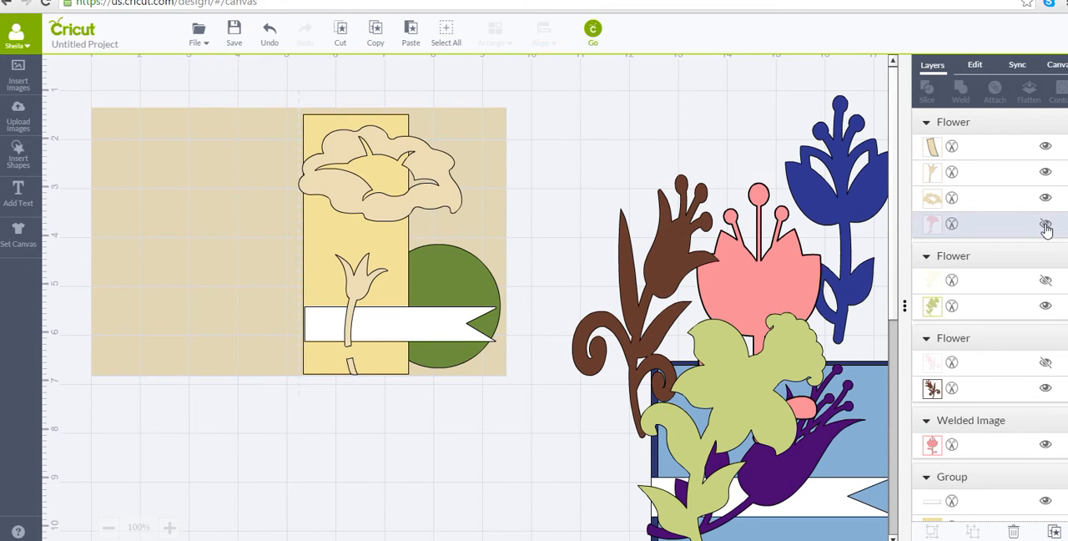
click(1046, 224)
Weld the trumpet flower's layers into one solid pink shape and align it with the yellow panel's left and bottom edges.
drag(388, 210, 422, 477)
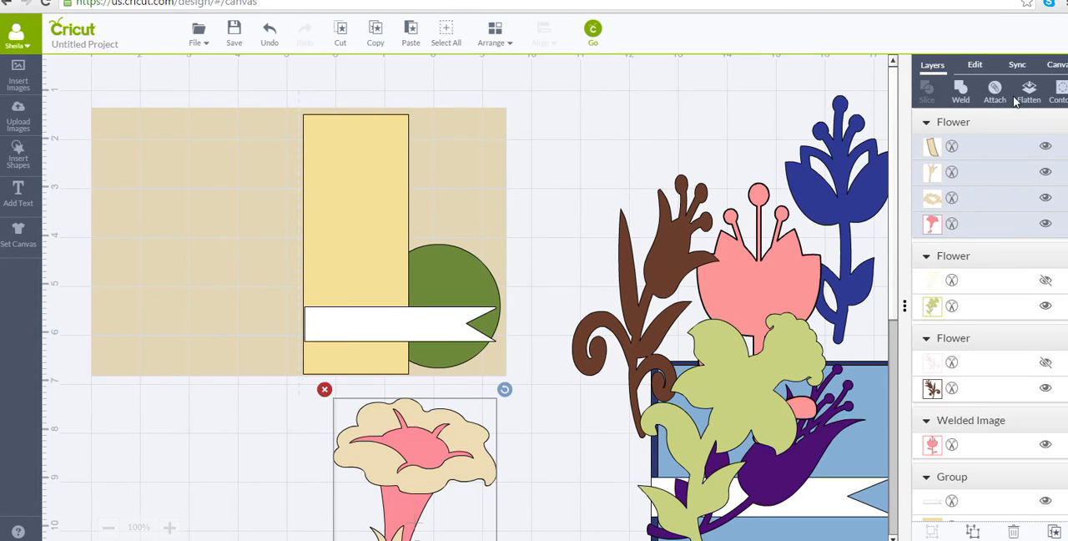
click(960, 90)
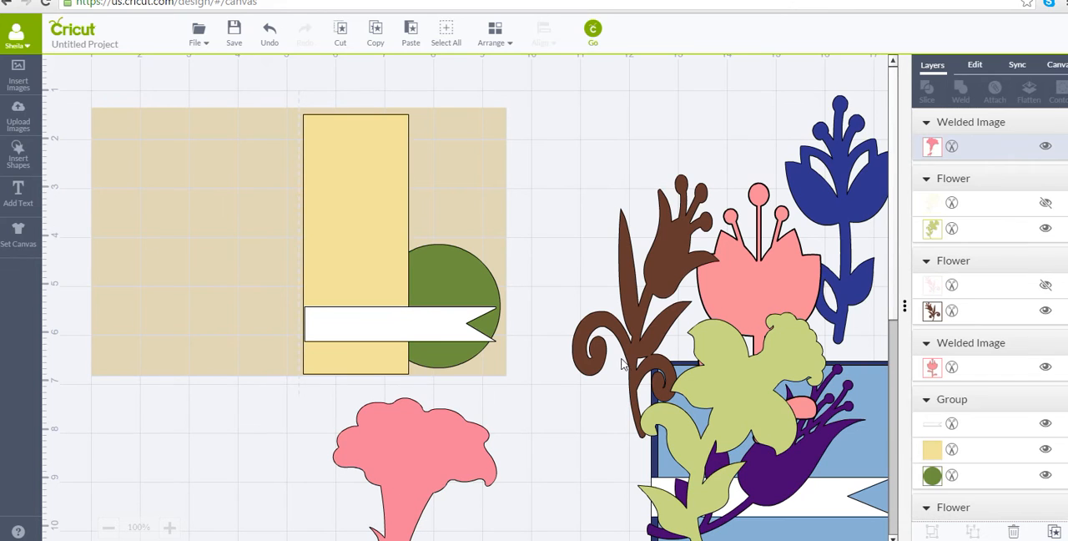
drag(447, 429, 384, 205)
drag(386, 152, 400, 164)
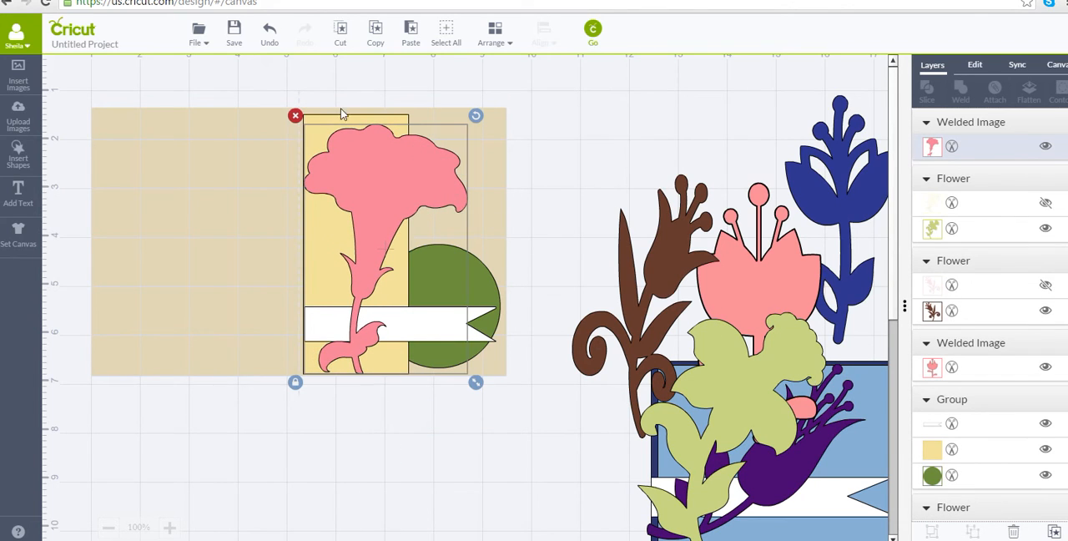
Delete the welded trumpet flower and move the light green daffodil back onto the yellow panel.
click(294, 115)
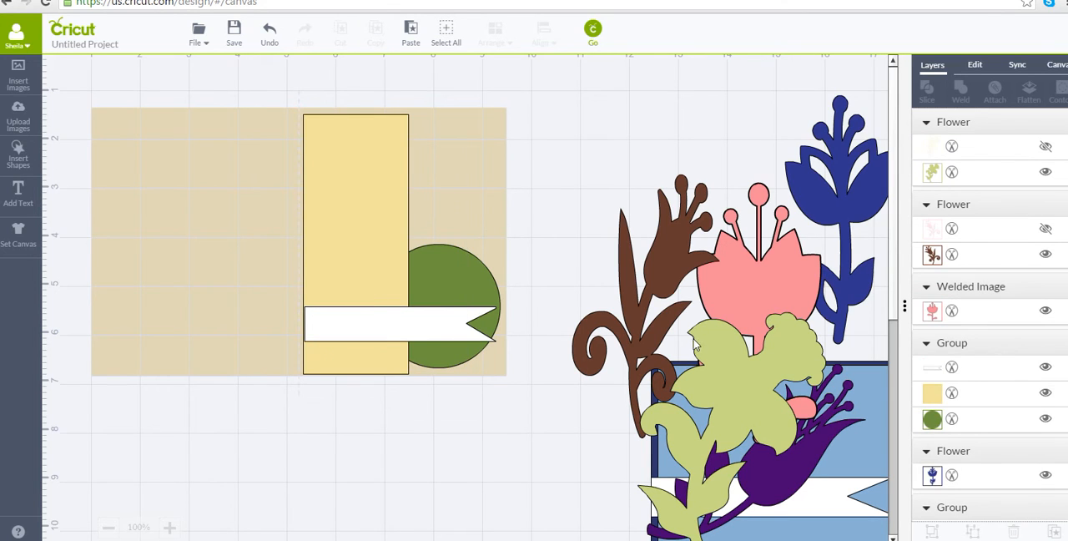
drag(736, 380, 395, 181)
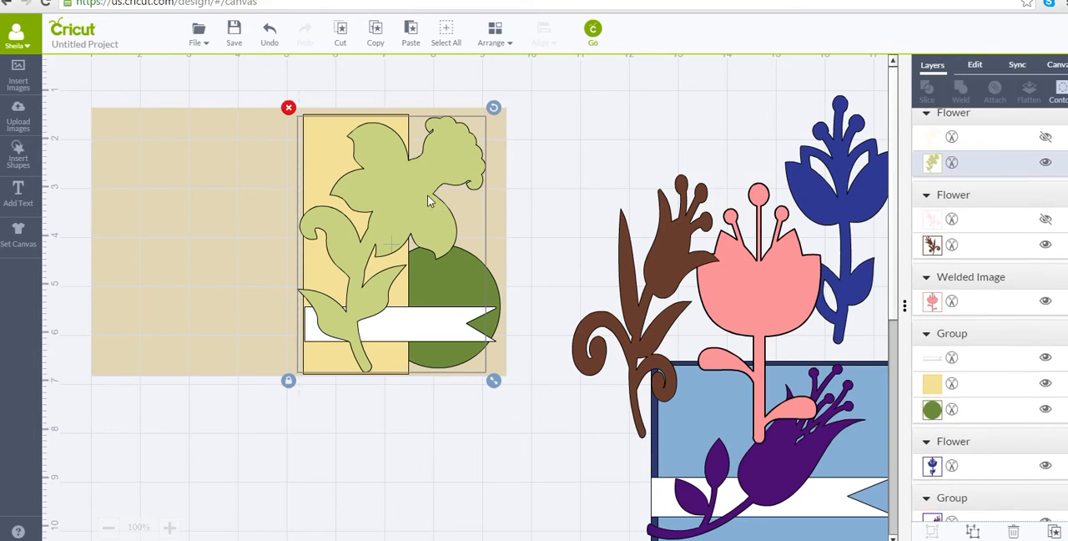
Line up the brown curled, pink and blue flowers in a row beside the beige card, above the blue card.
drag(650, 268, 597, 182)
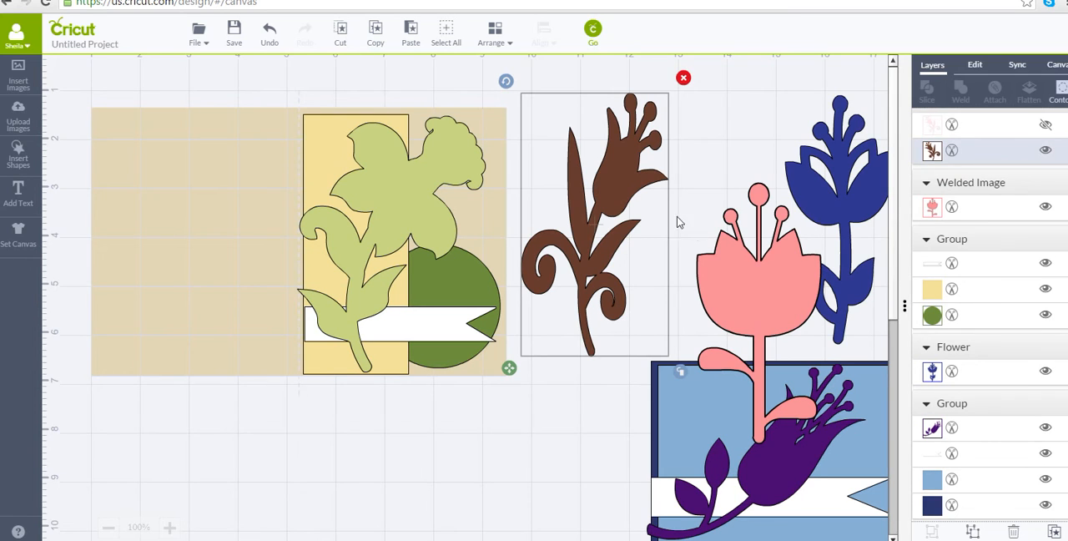
drag(746, 279, 705, 181)
drag(824, 188, 815, 184)
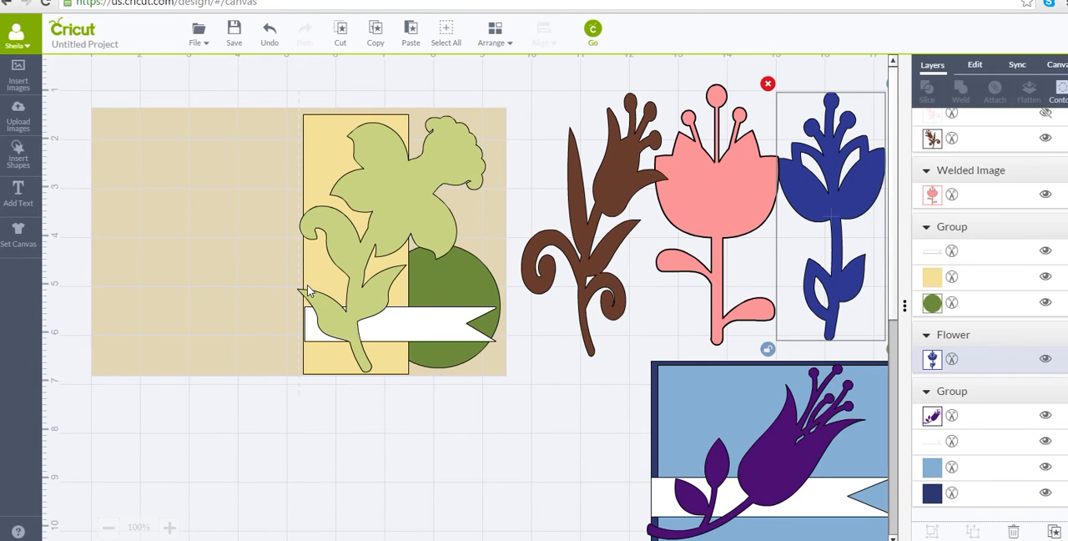
Insert a square, stretch it into an upright rectangle covering the circle beside the yellow panel, and colour it Sour Apple green.
click(30, 162)
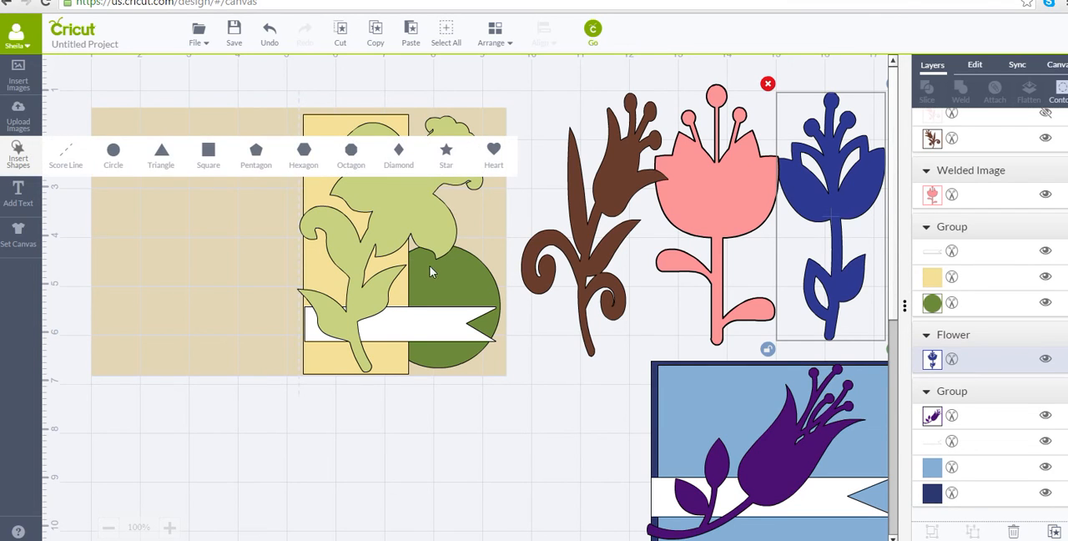
click(207, 151)
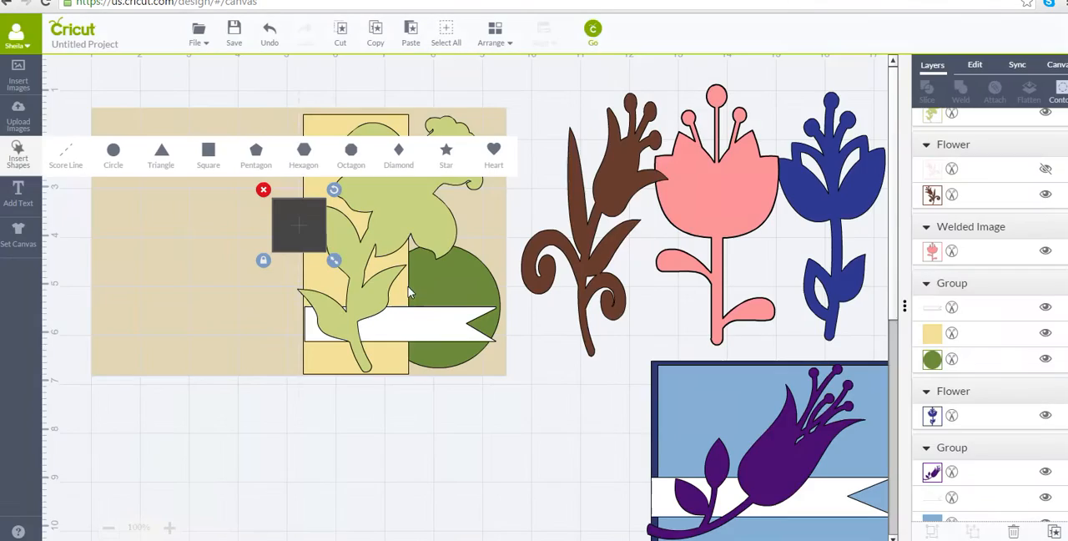
click(388, 302)
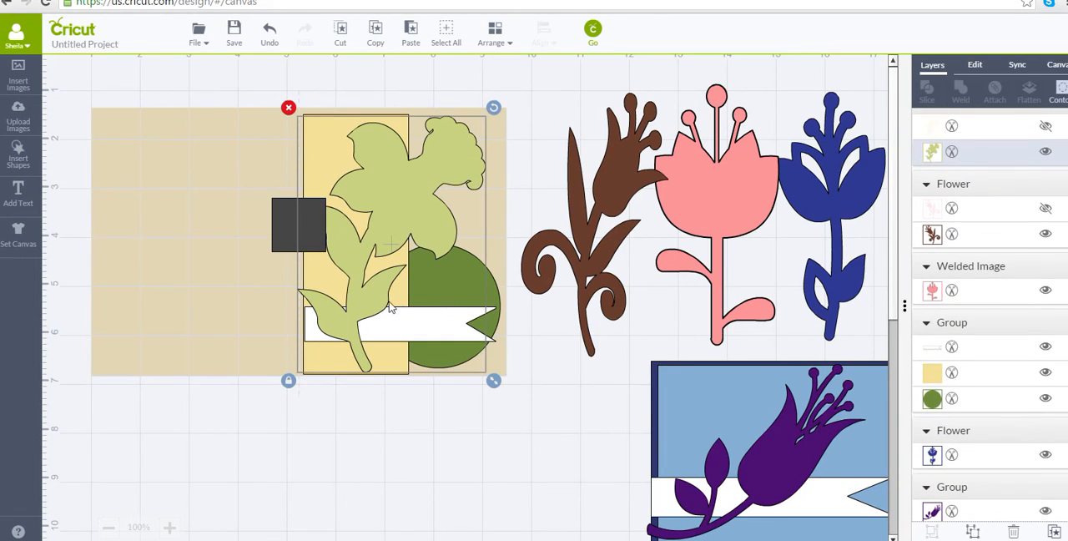
drag(305, 241, 512, 388)
click(397, 341)
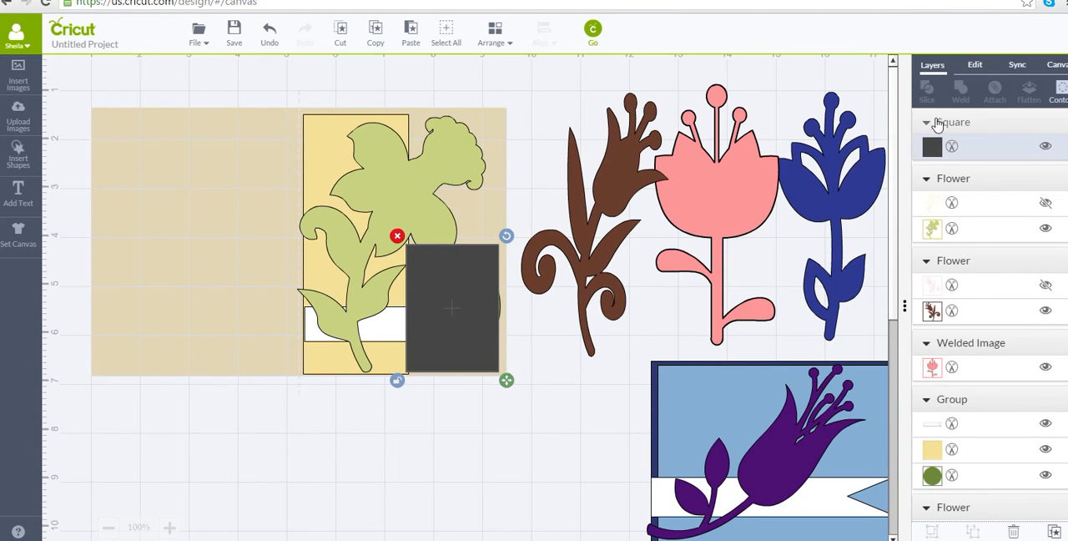
click(932, 148)
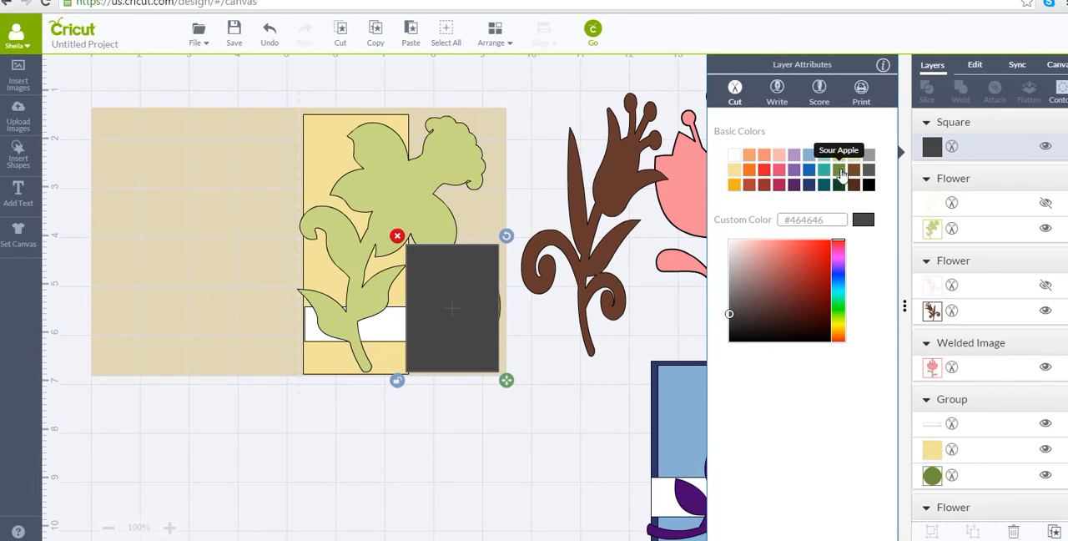
click(839, 170)
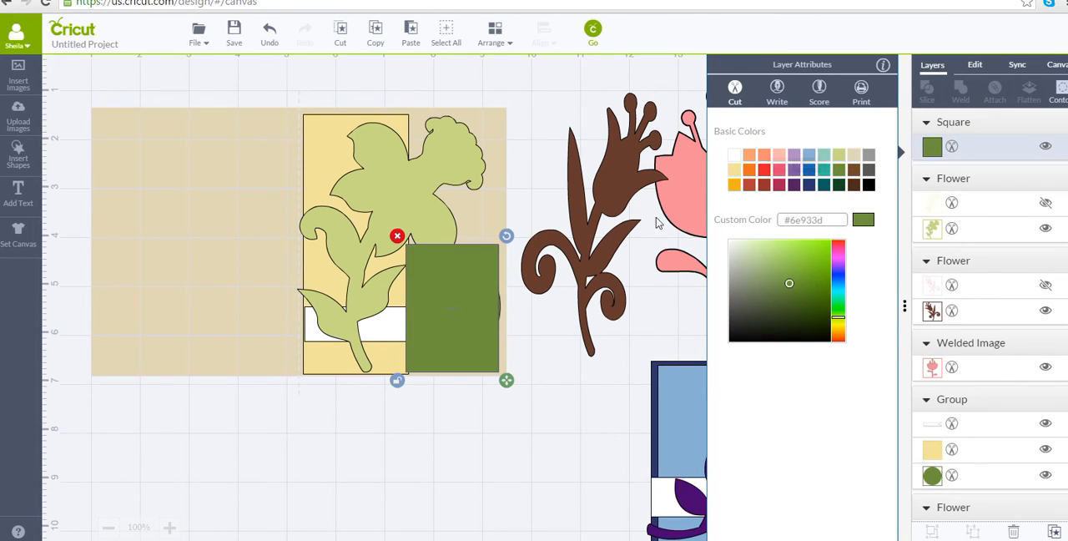
Bring the light green daffodil to the front so it overlaps the green rectangle.
click(432, 217)
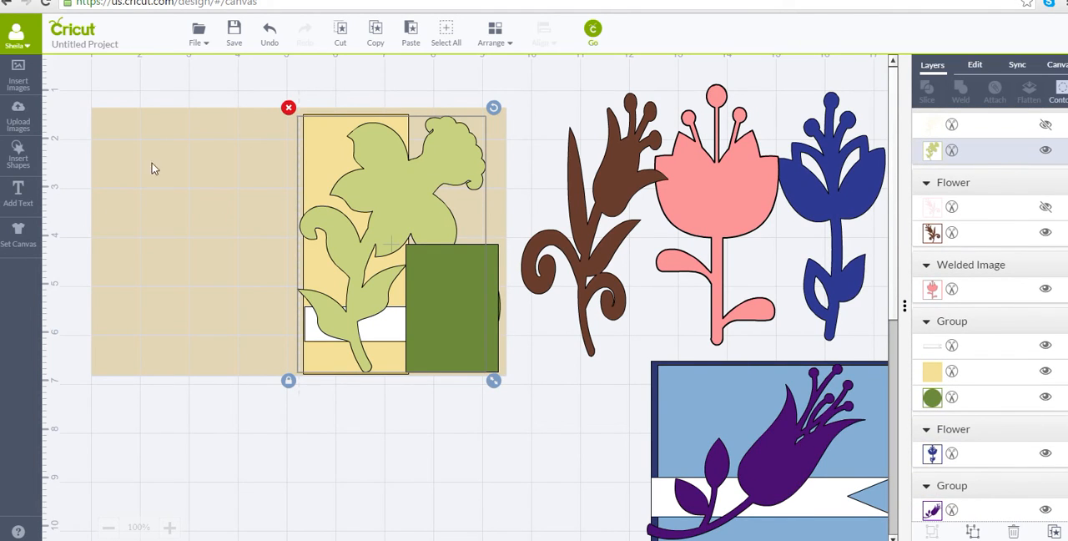
click(494, 34)
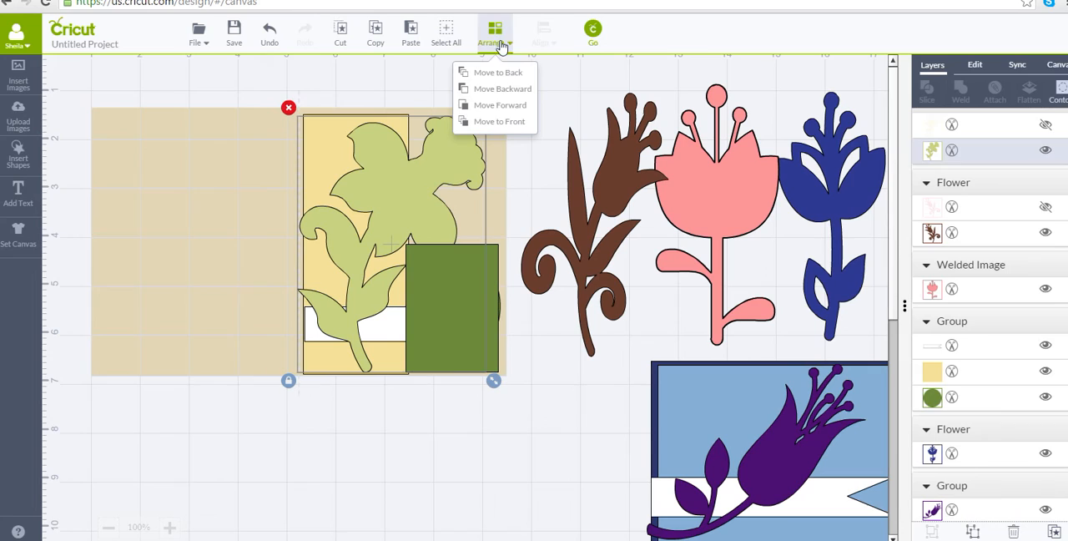
click(504, 120)
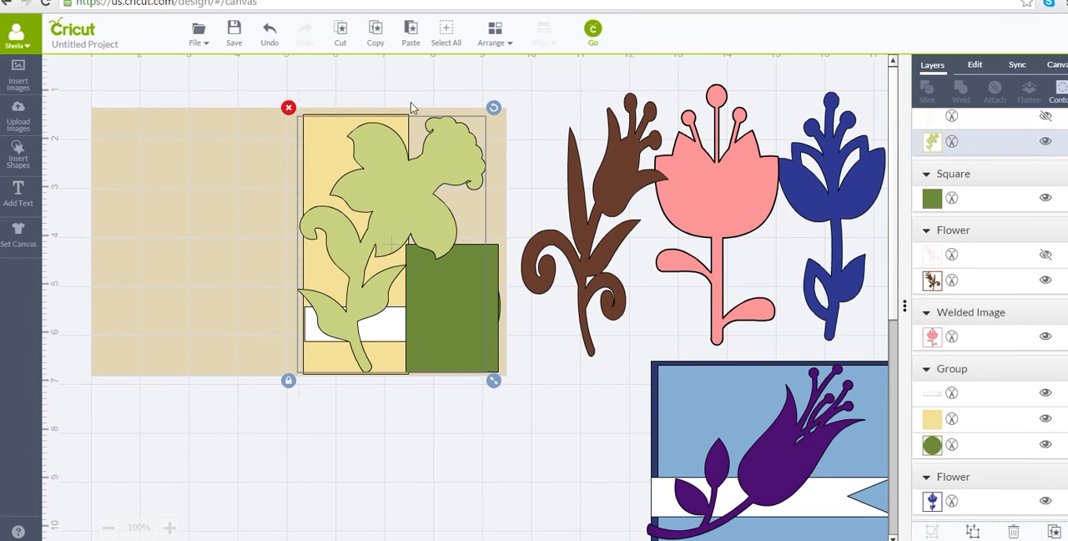
click(500, 38)
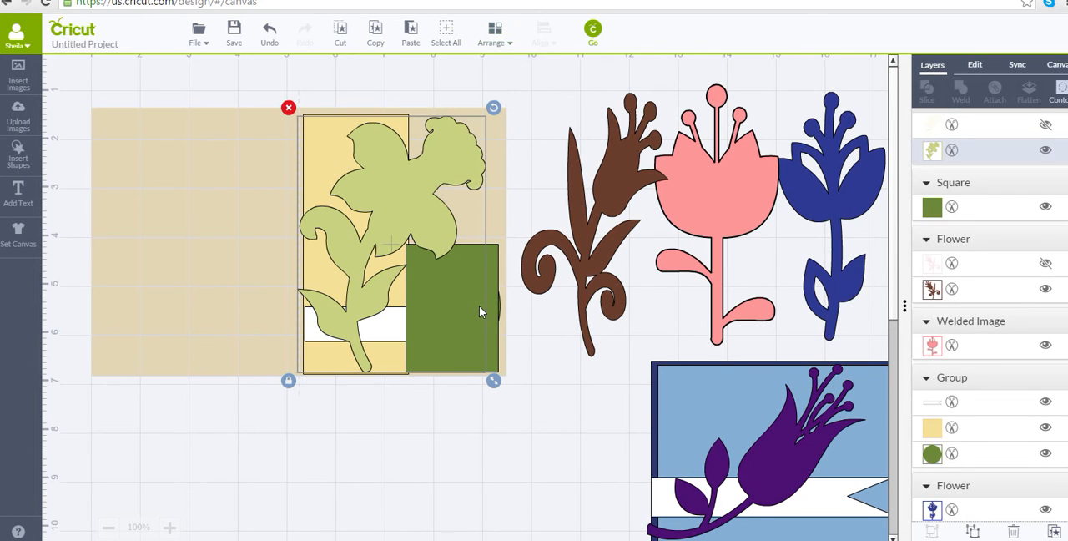
Send the green rectangle beside the yellow panel backward two levels in the stacking order.
click(538, 379)
click(493, 369)
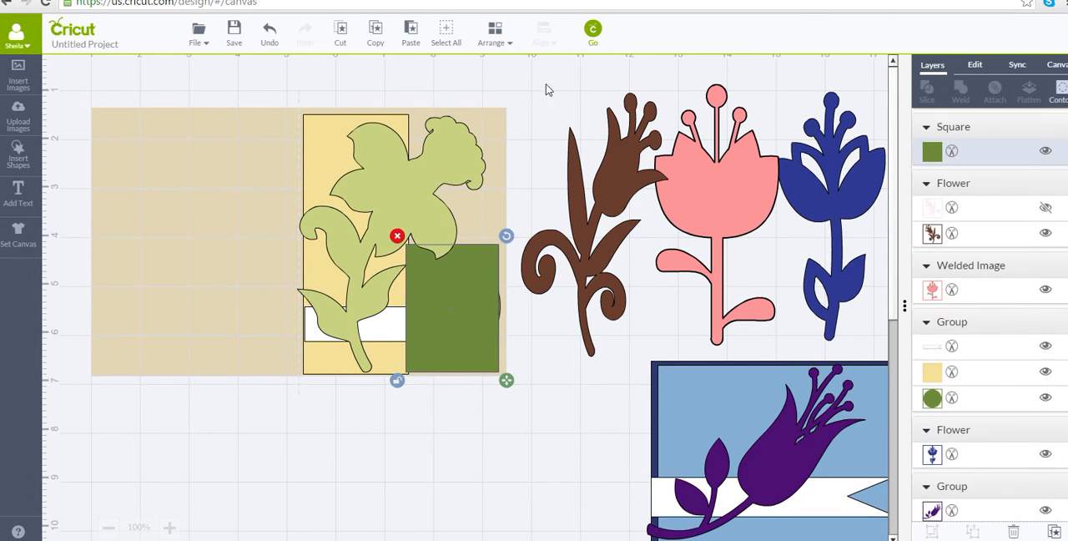
click(509, 51)
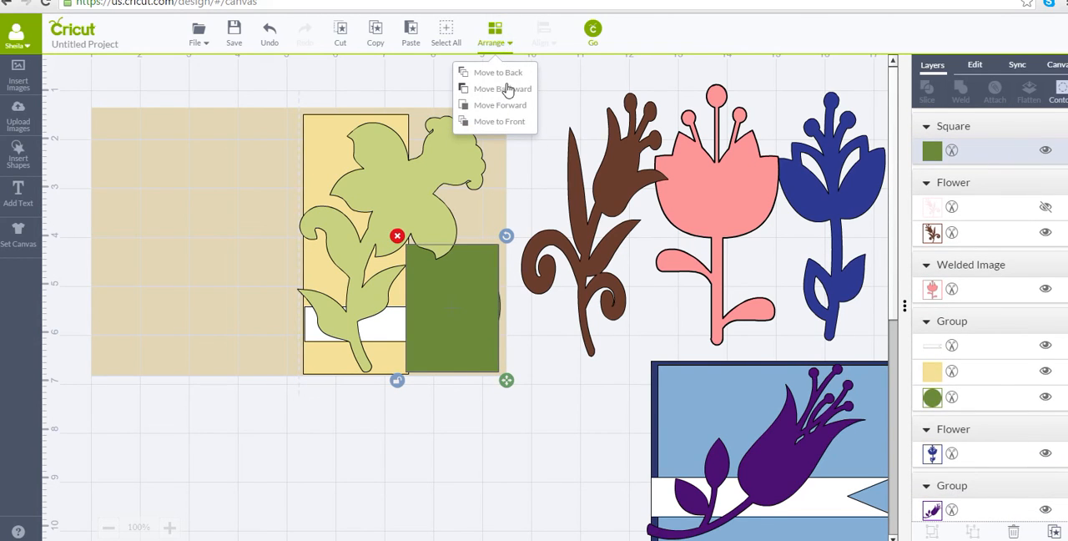
click(508, 90)
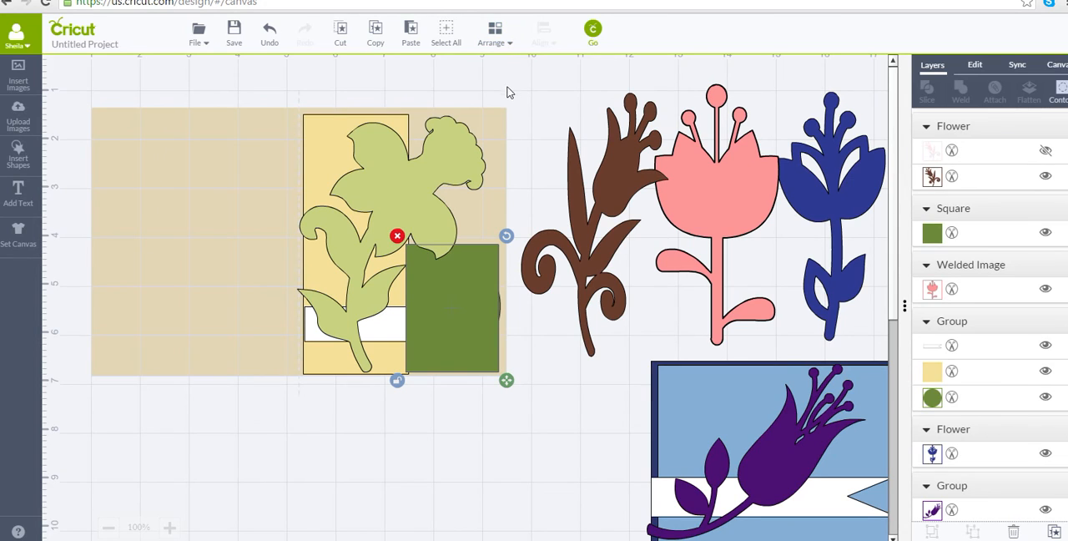
click(497, 38)
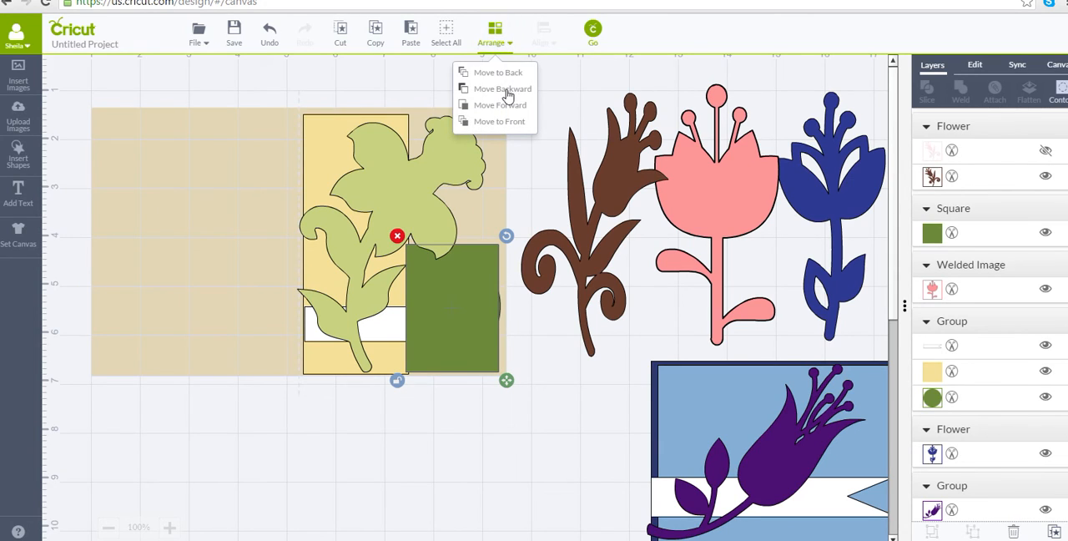
click(506, 91)
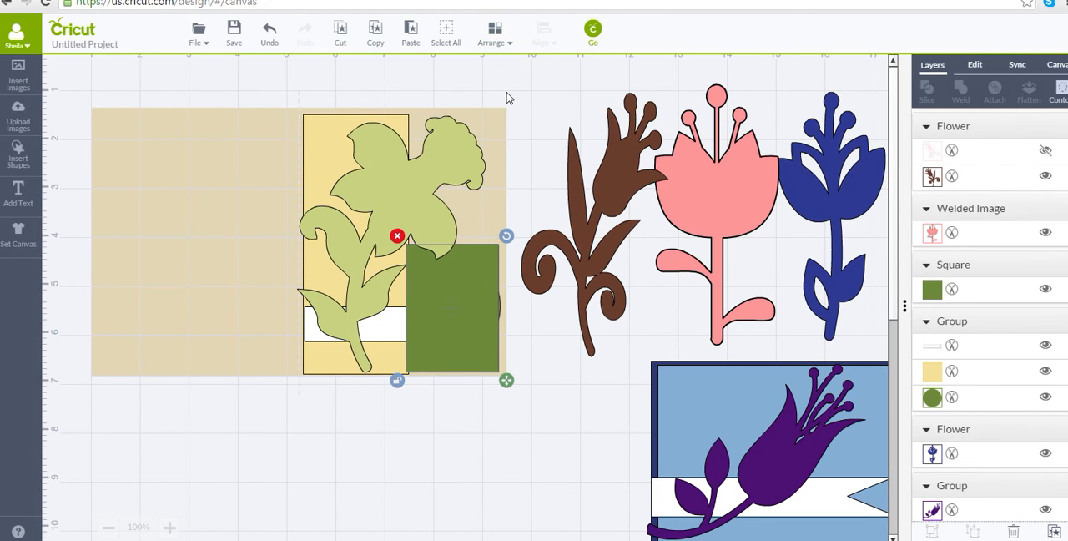
click(506, 48)
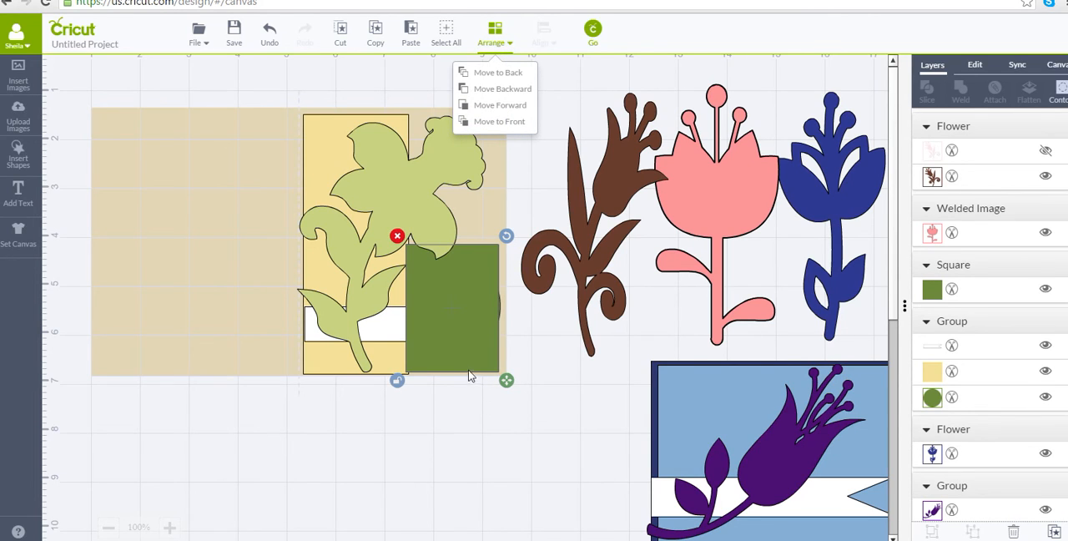
Move the green rectangle off the beige card to just beside the blue card, and place the light green daffodil over the yellow panel and circle.
drag(465, 353, 602, 486)
drag(216, 211, 414, 184)
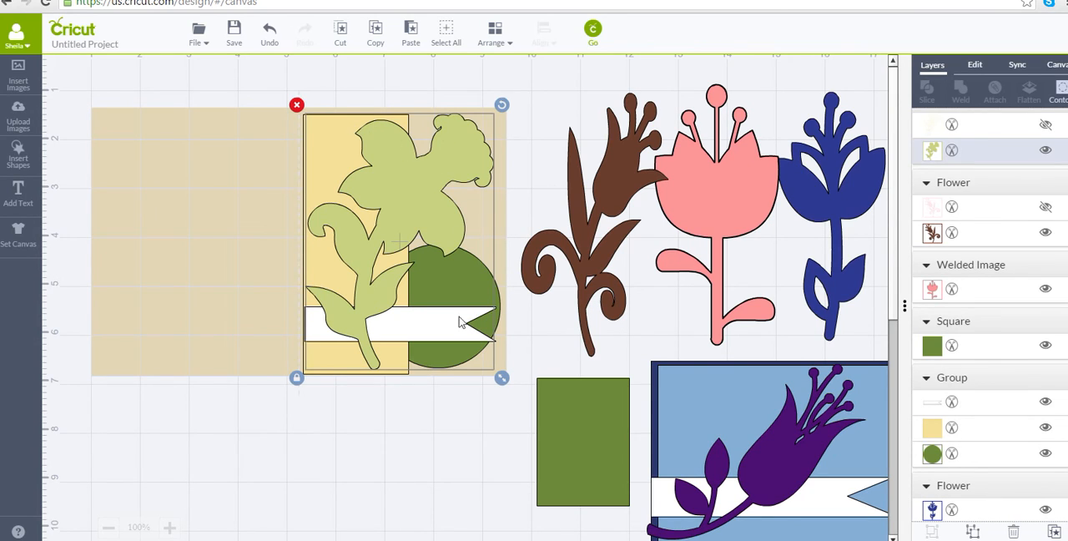
Open the cutting mat preview and set the project copies to 4.
click(592, 30)
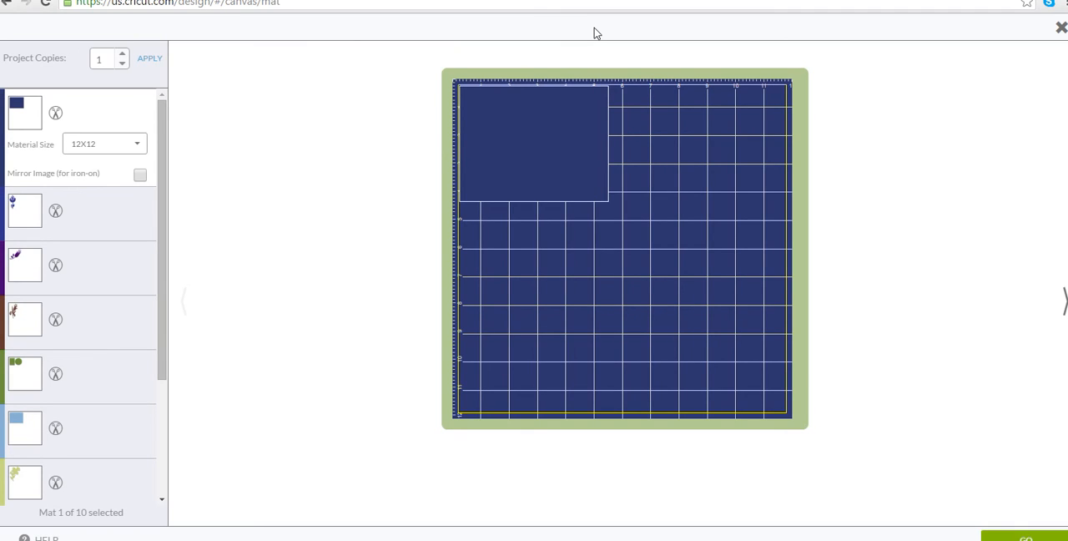
click(122, 53)
click(121, 55)
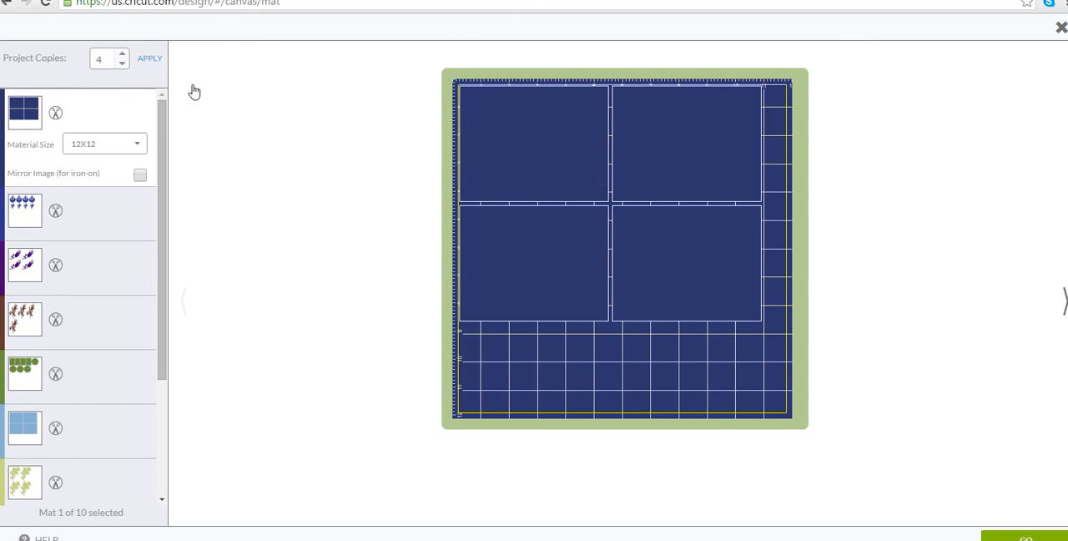
Look through the mats of blue, purple, brown and pink flowers, yellow panels and white banners laid out for four copies.
click(97, 211)
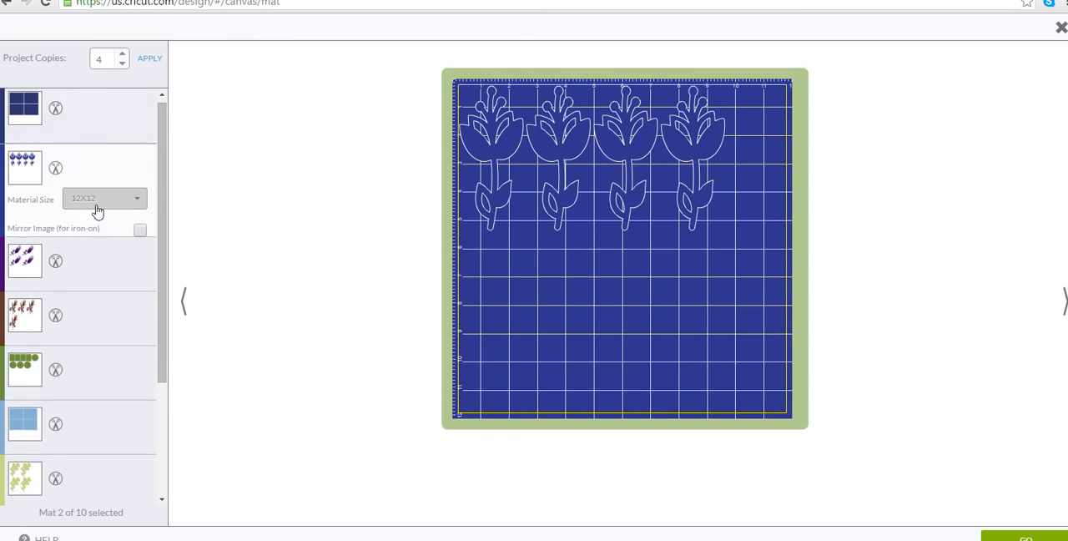
click(88, 236)
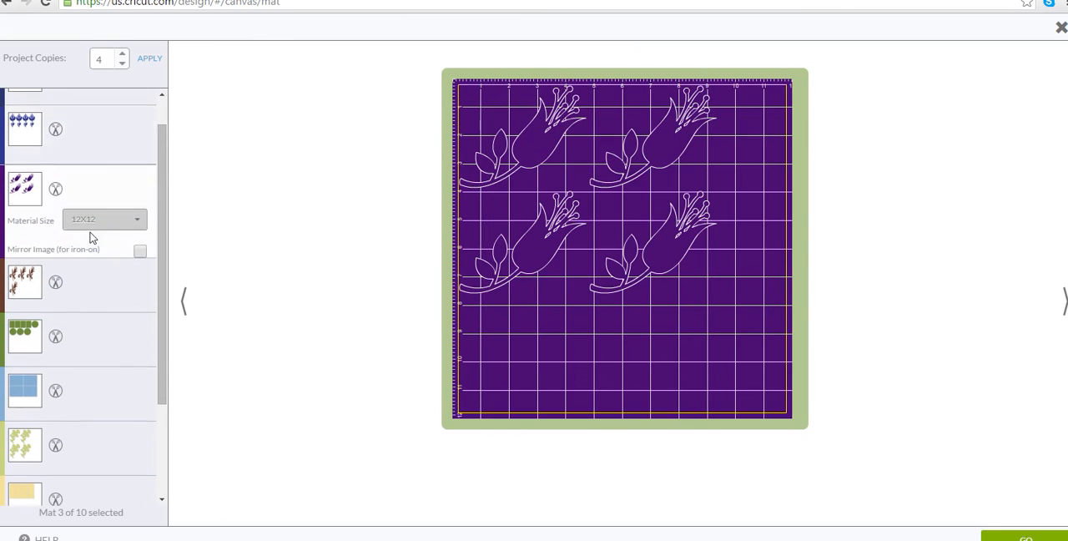
click(89, 248)
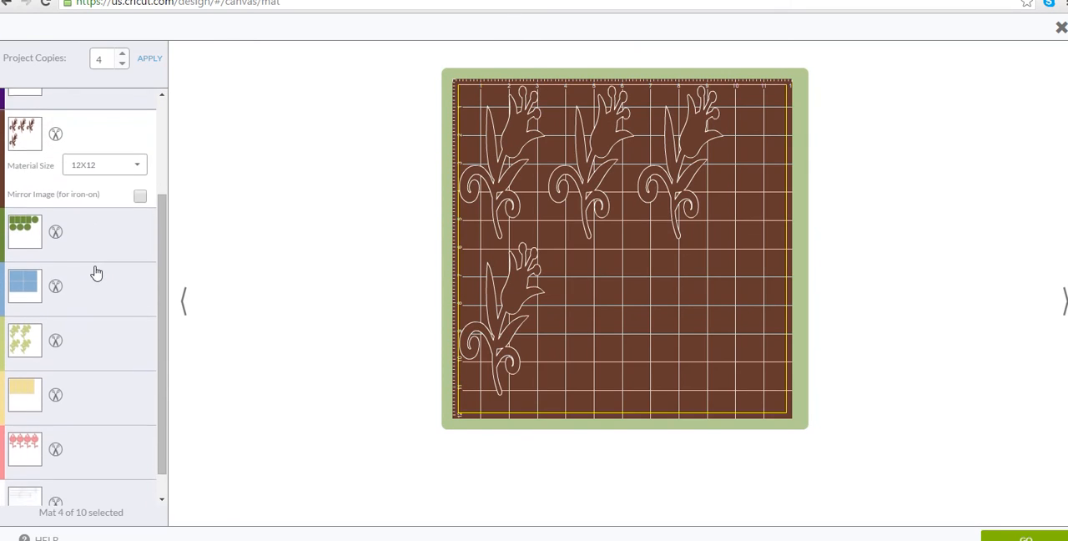
click(94, 277)
click(62, 354)
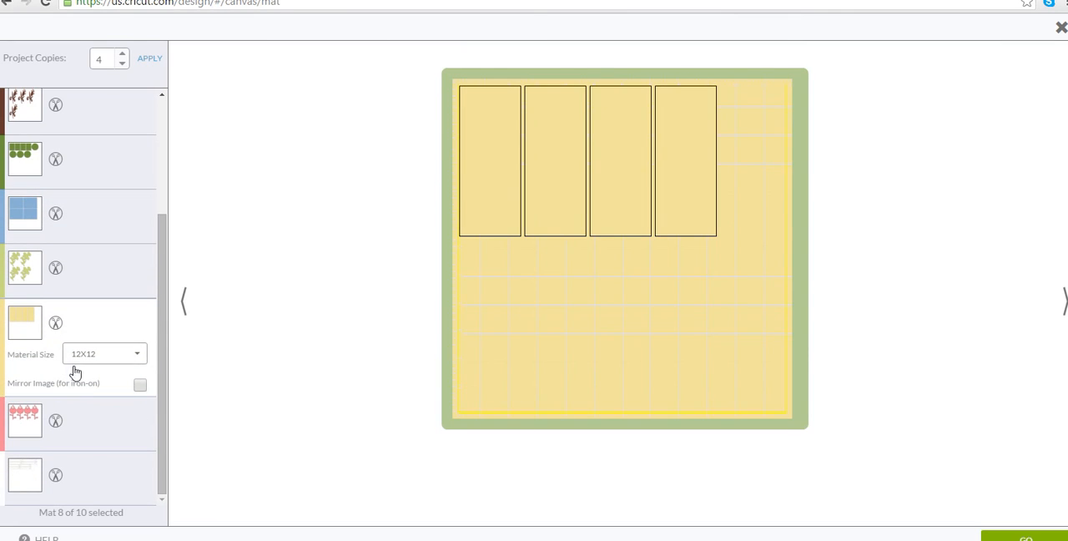
click(94, 419)
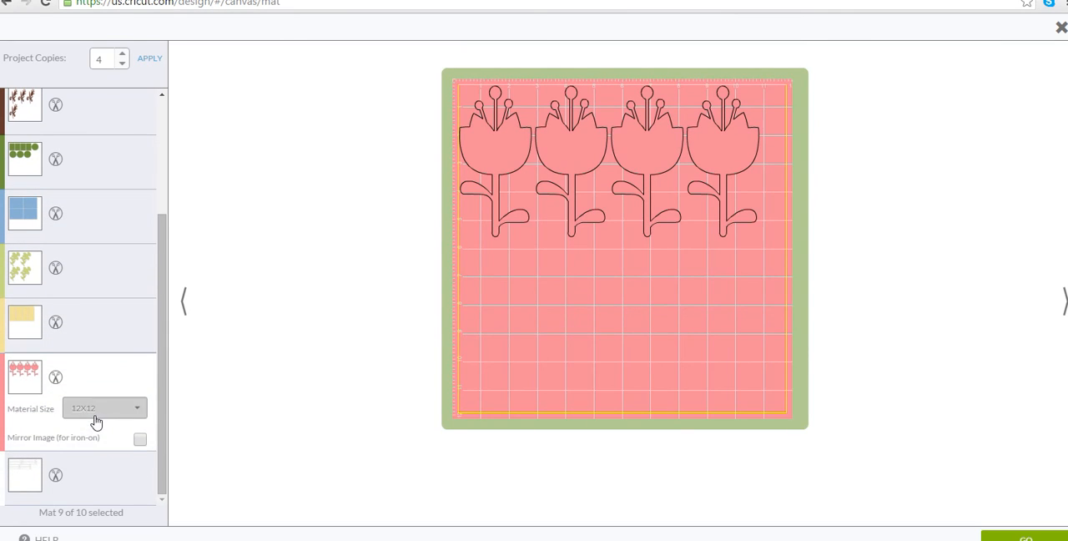
click(107, 476)
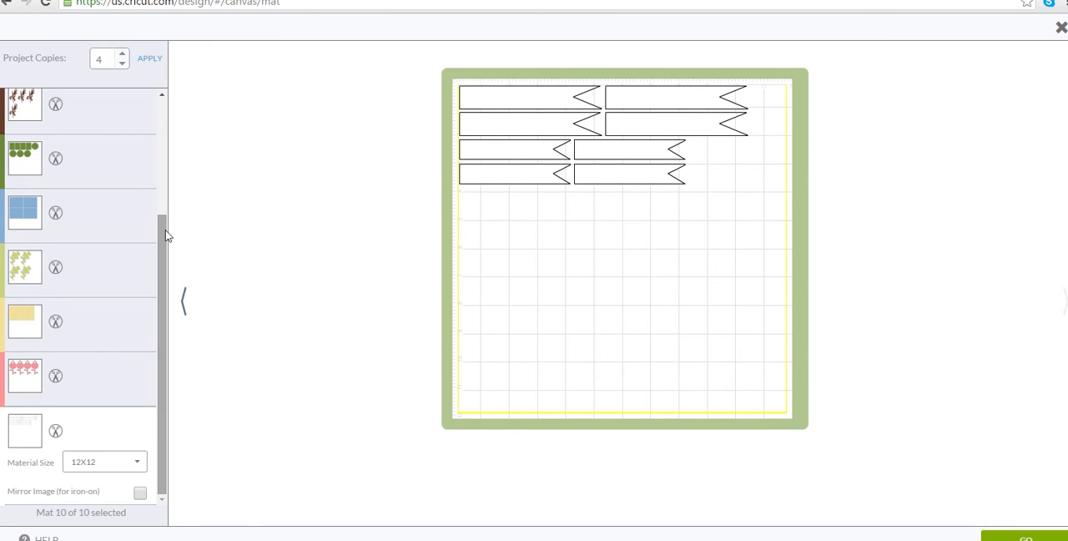
Set the project copies to 8 and apply the change to the mats.
drag(164, 236, 183, 108)
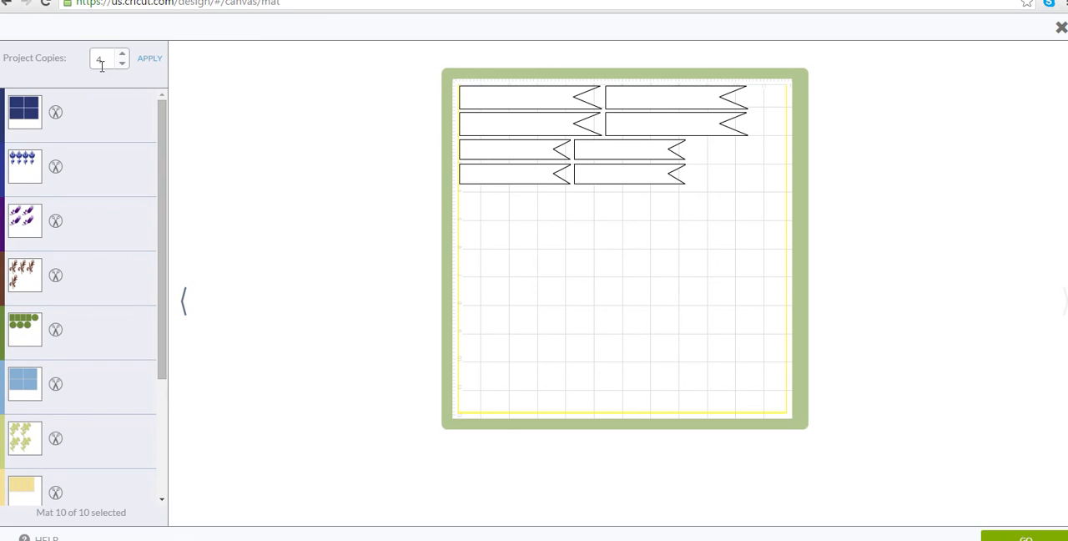
click(148, 60)
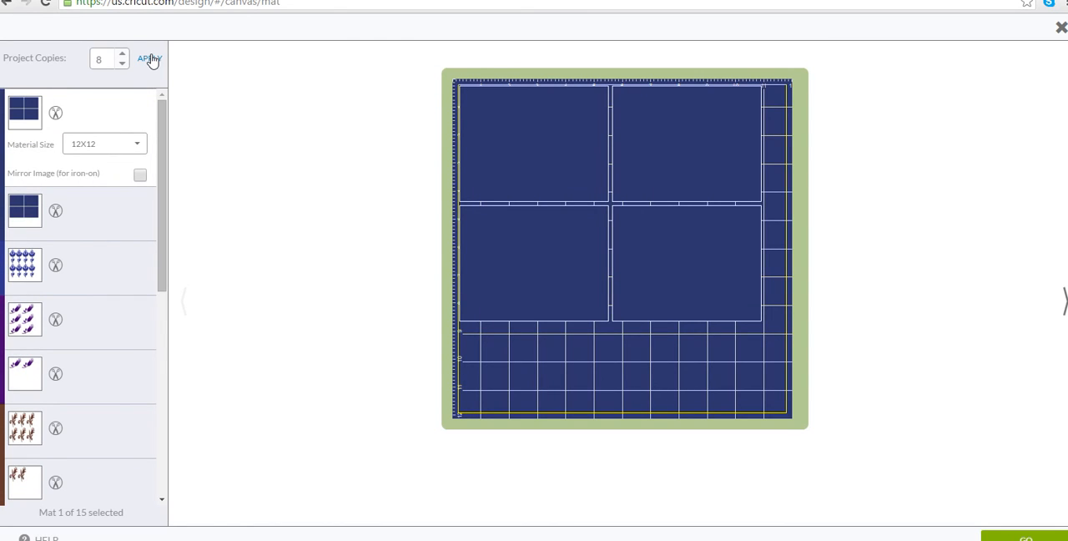
Review the flower, green shape, blue panel, yellow panel and banner mats for eight copies, and return to the canvas.
click(109, 274)
scroll(107, 280, down, 3)
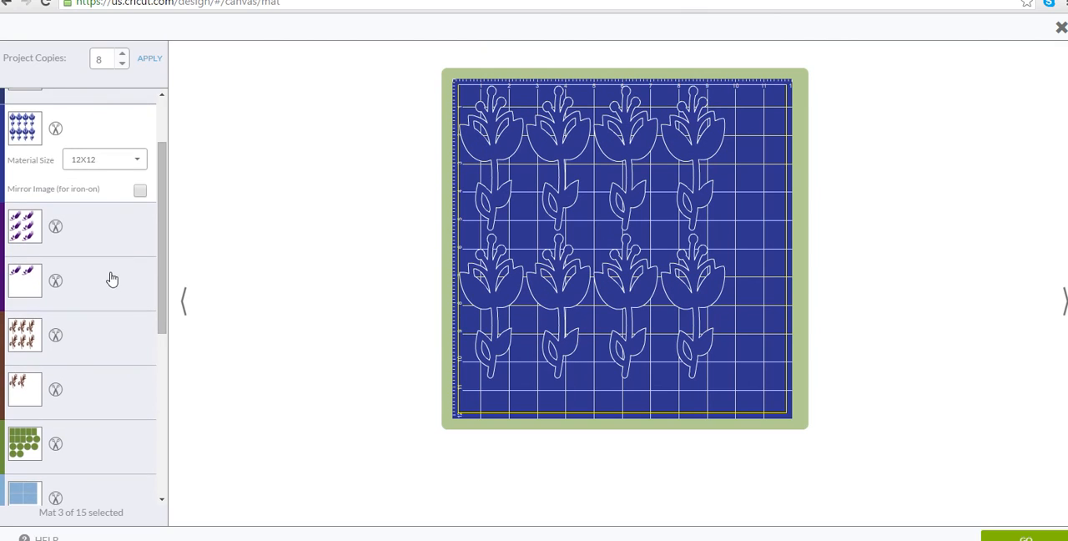
click(115, 238)
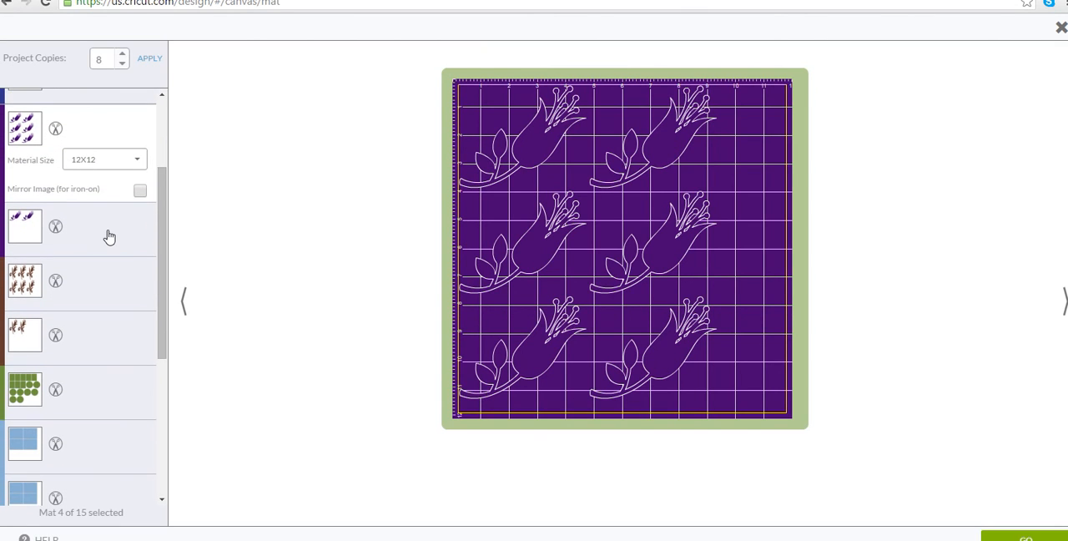
click(108, 234)
click(103, 243)
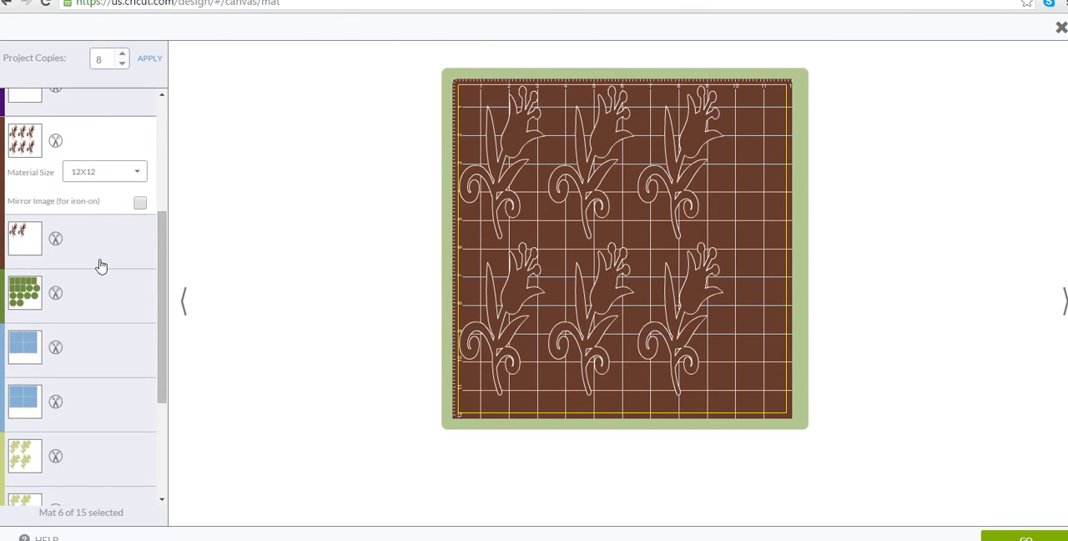
click(101, 267)
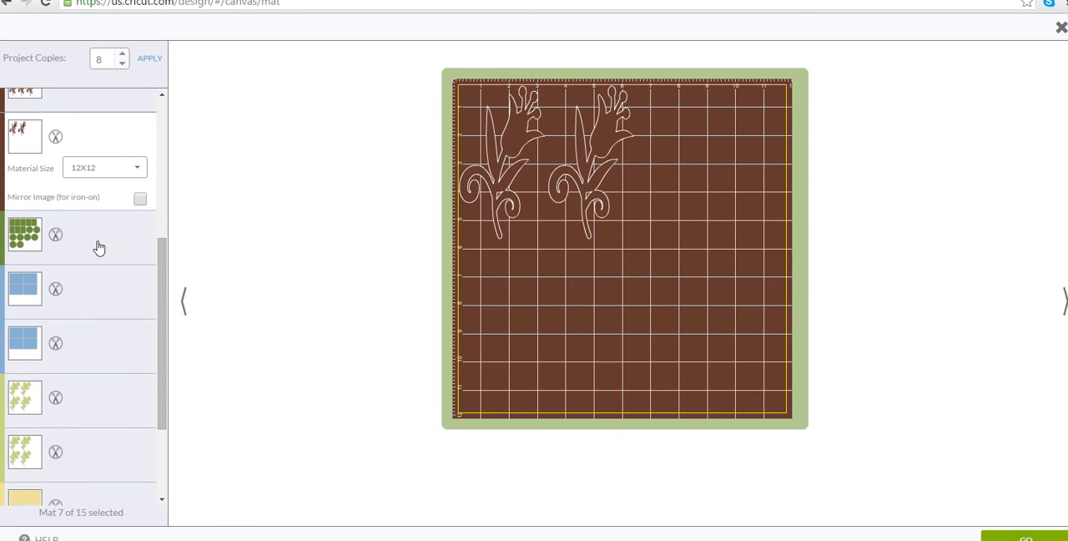
click(104, 242)
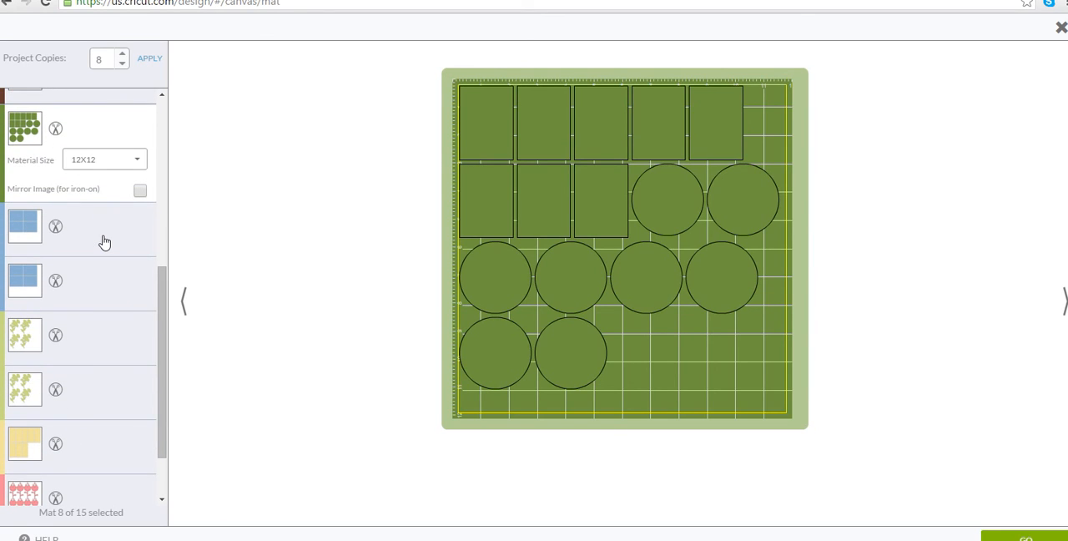
click(104, 242)
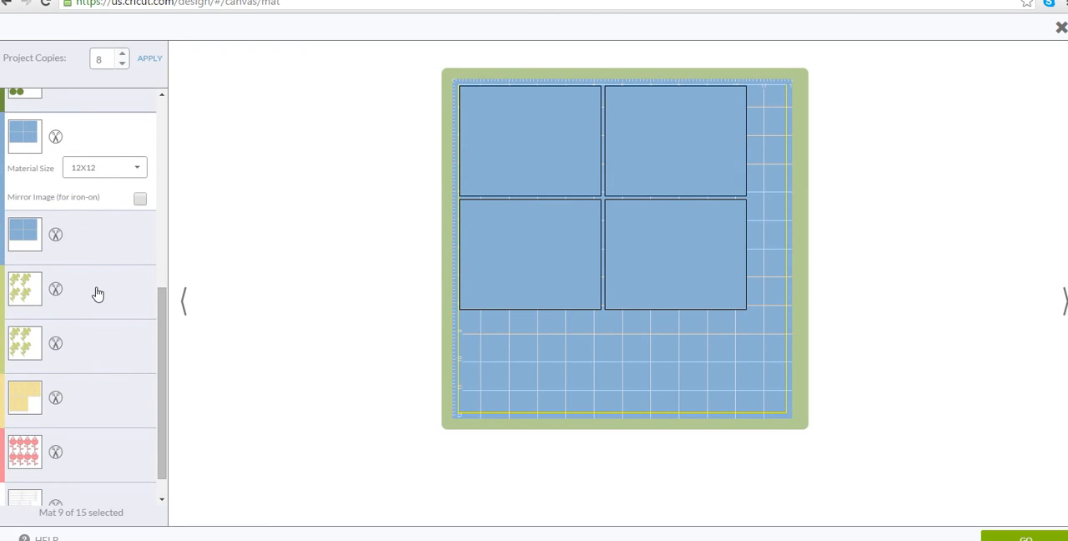
click(98, 294)
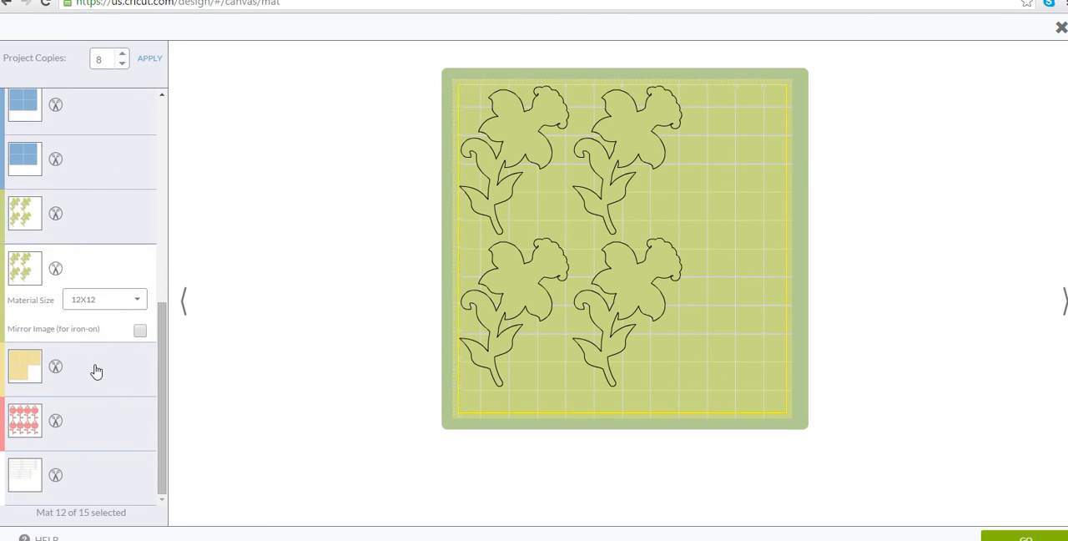
click(95, 302)
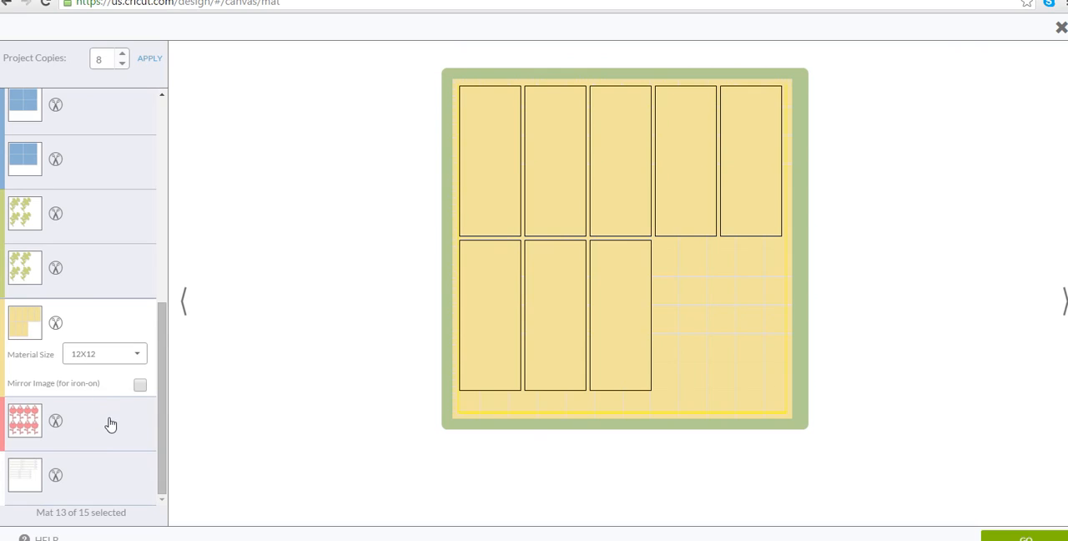
click(108, 420)
click(105, 491)
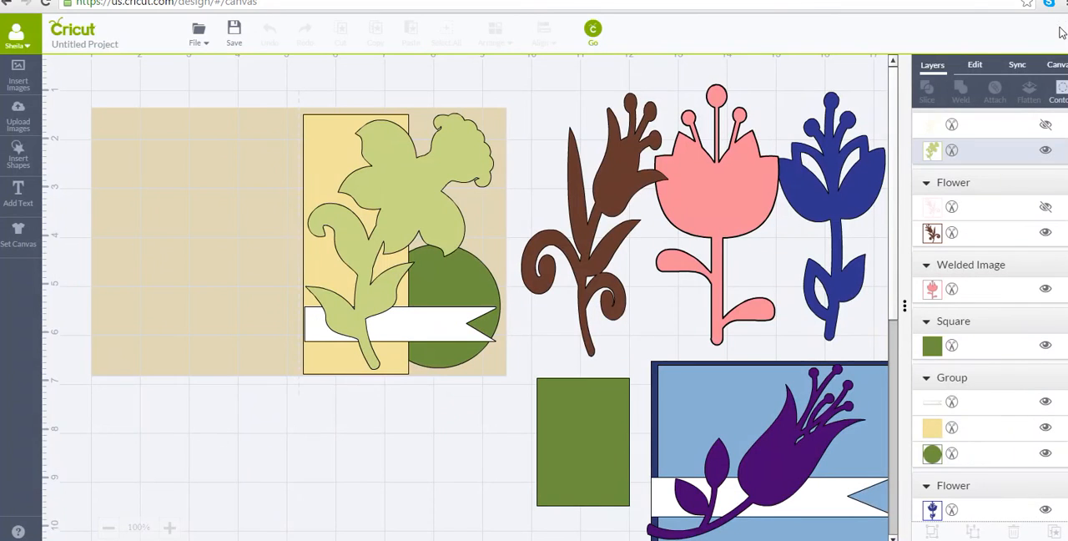
click(1061, 30)
Reopen the cutting mat preview and apply 6 project copies.
click(591, 31)
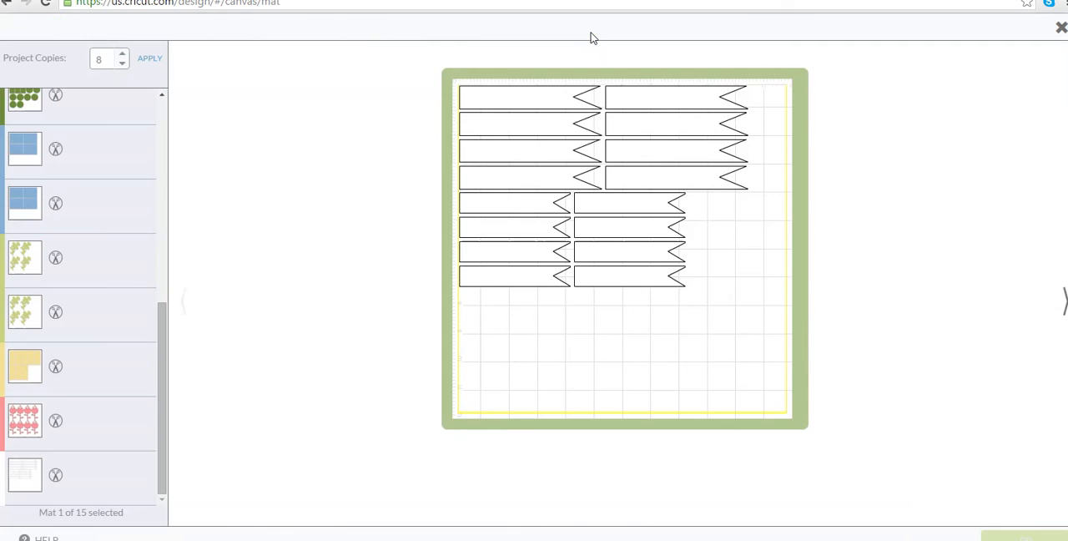
click(122, 63)
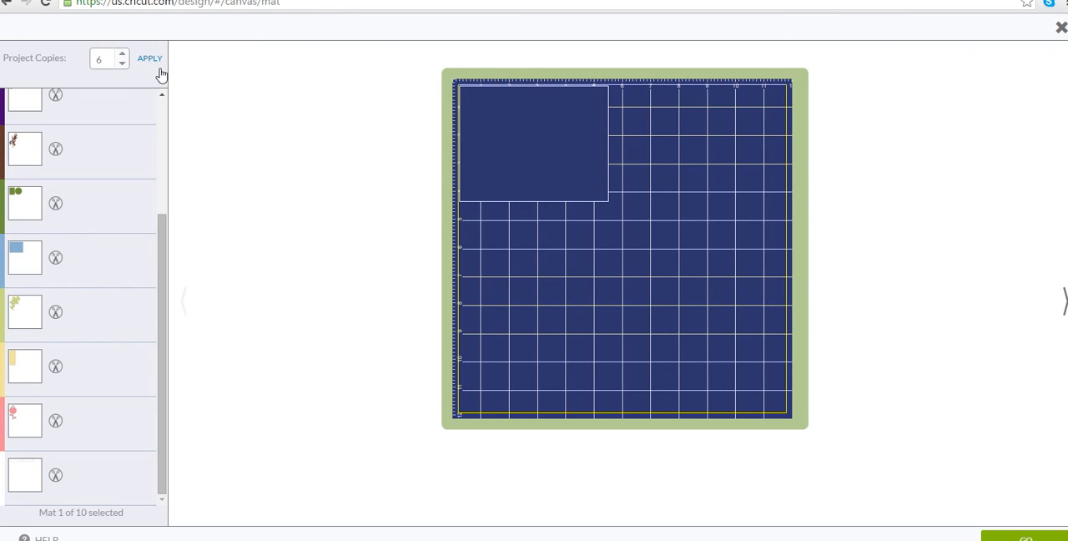
click(161, 74)
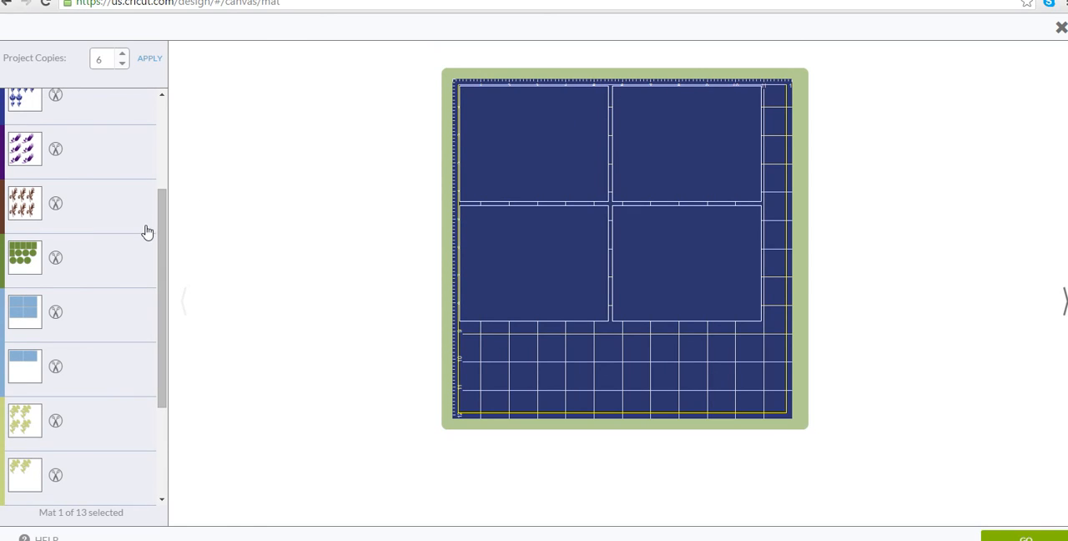
Change the material size of the navy card base mats to 8.5X11.
drag(159, 225, 166, 178)
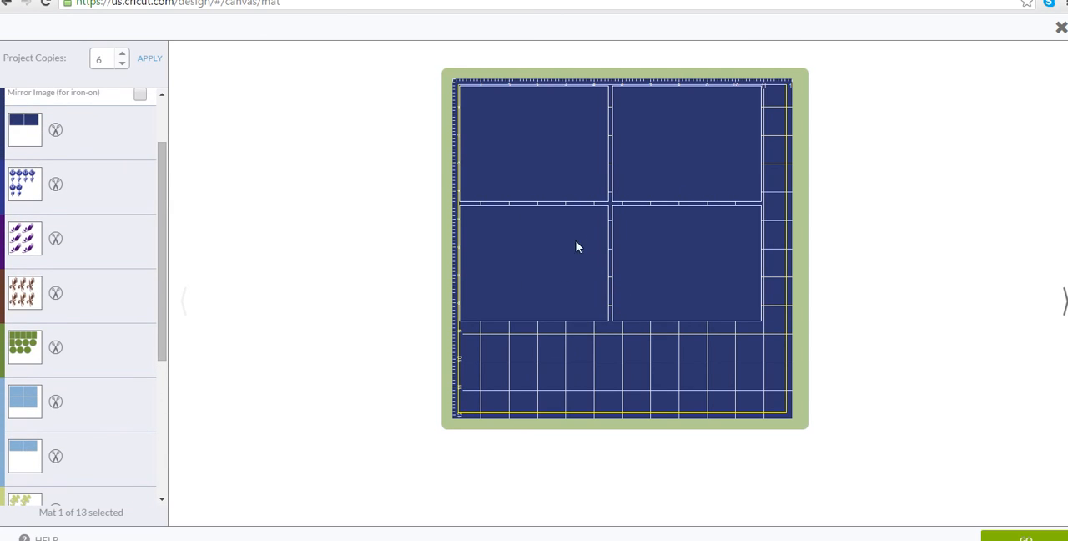
drag(162, 238, 169, 170)
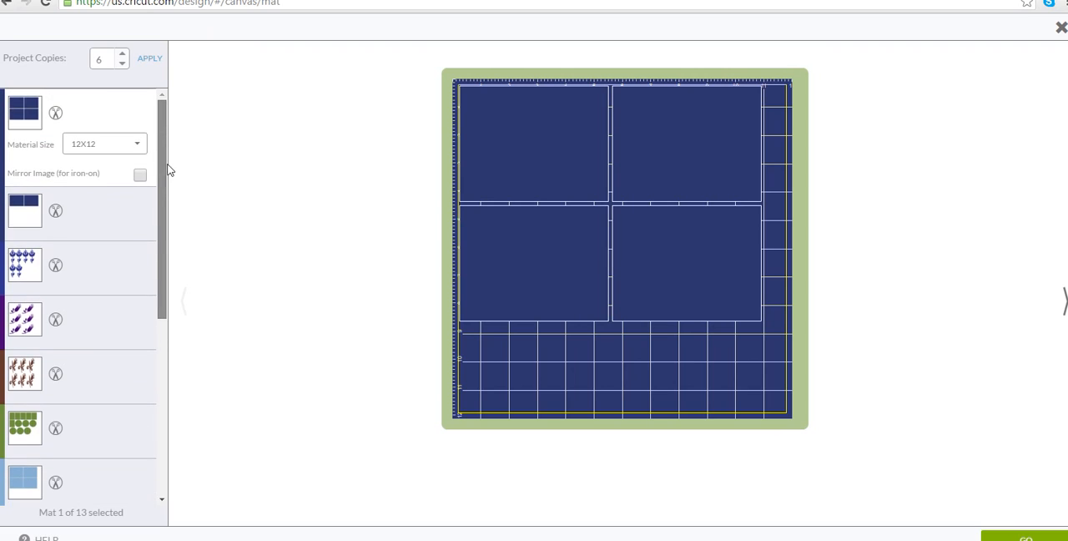
click(138, 146)
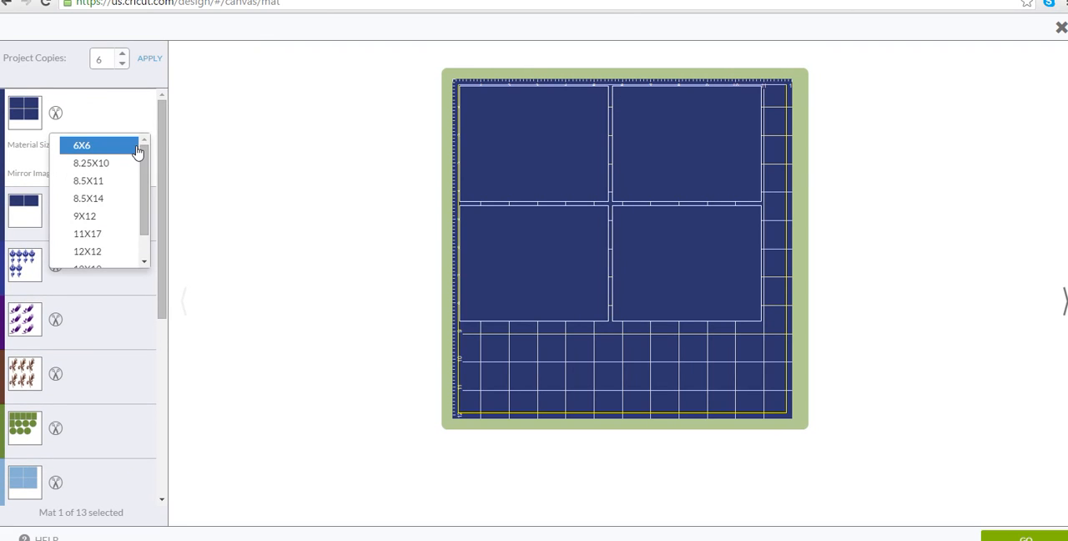
click(111, 180)
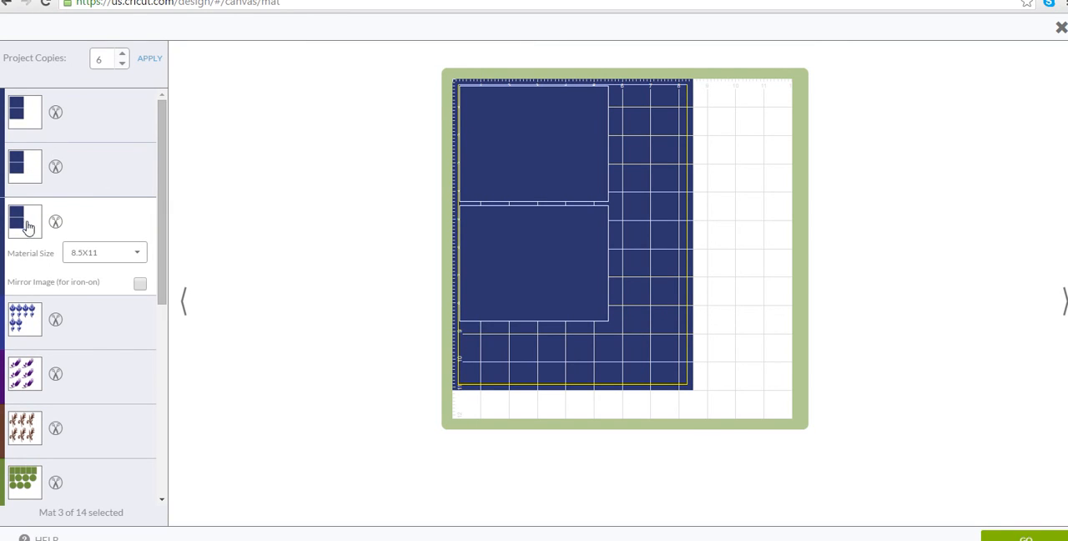
Check the two light blue panel mats and change the four-panel mat's material size to 8.5X11.
scroll(77, 308, down, 5)
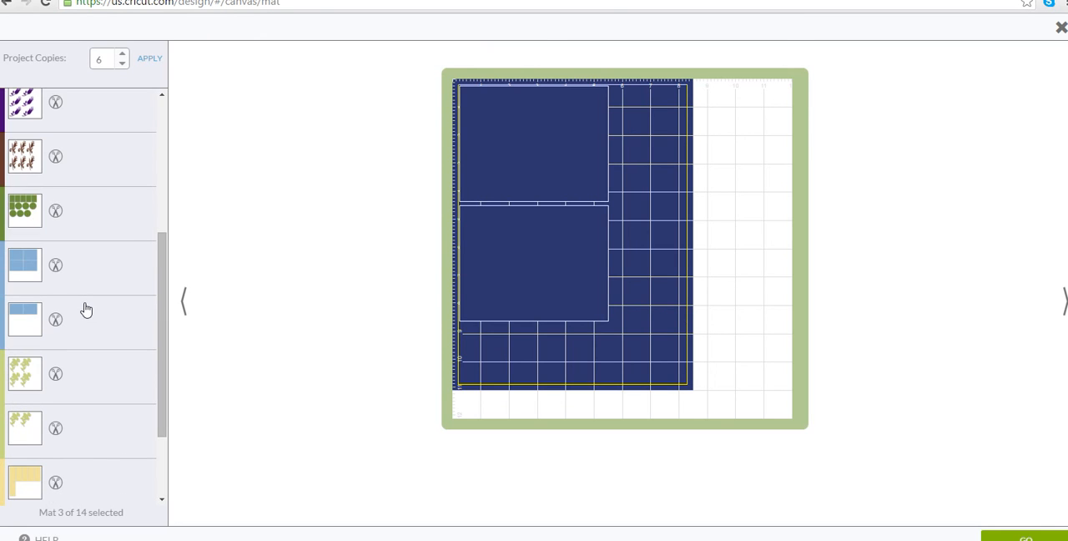
click(93, 282)
scroll(94, 280, down, 2)
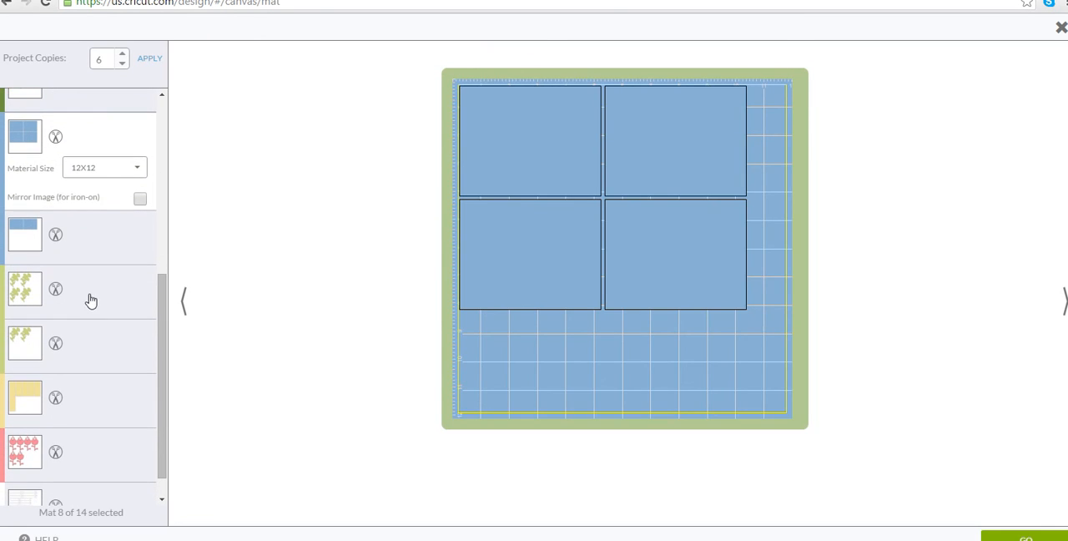
click(98, 260)
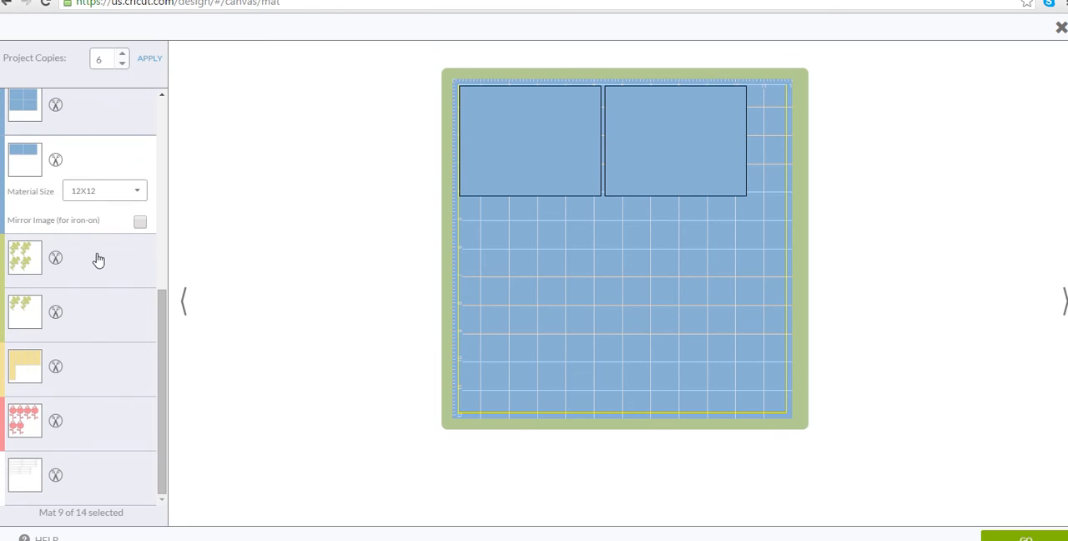
click(122, 127)
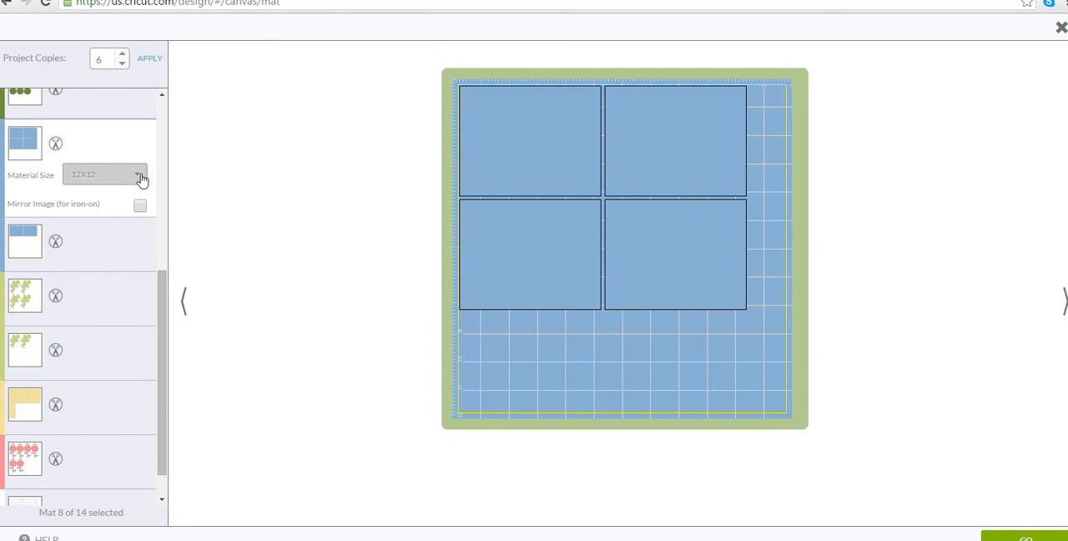
click(140, 176)
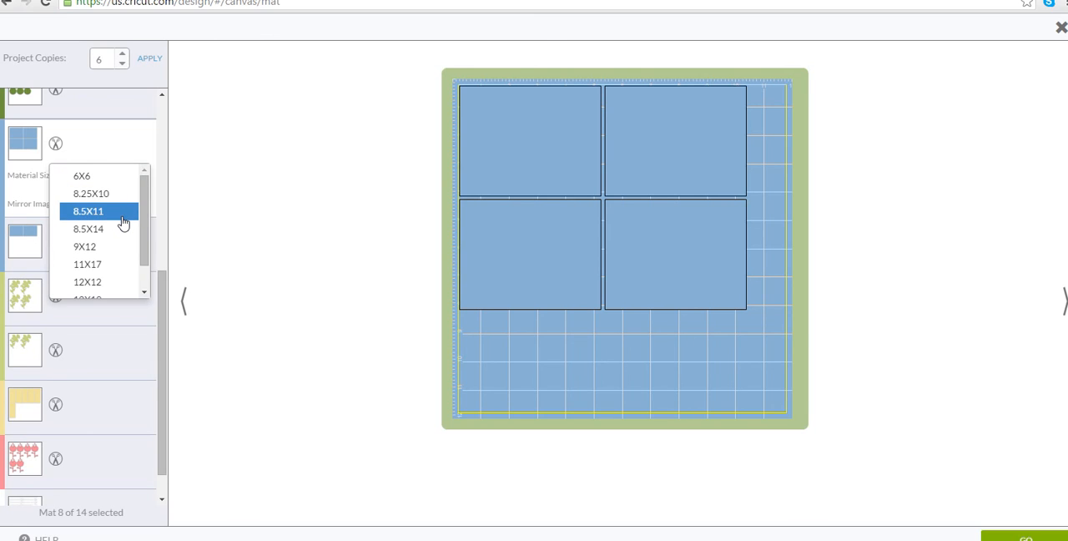
click(125, 217)
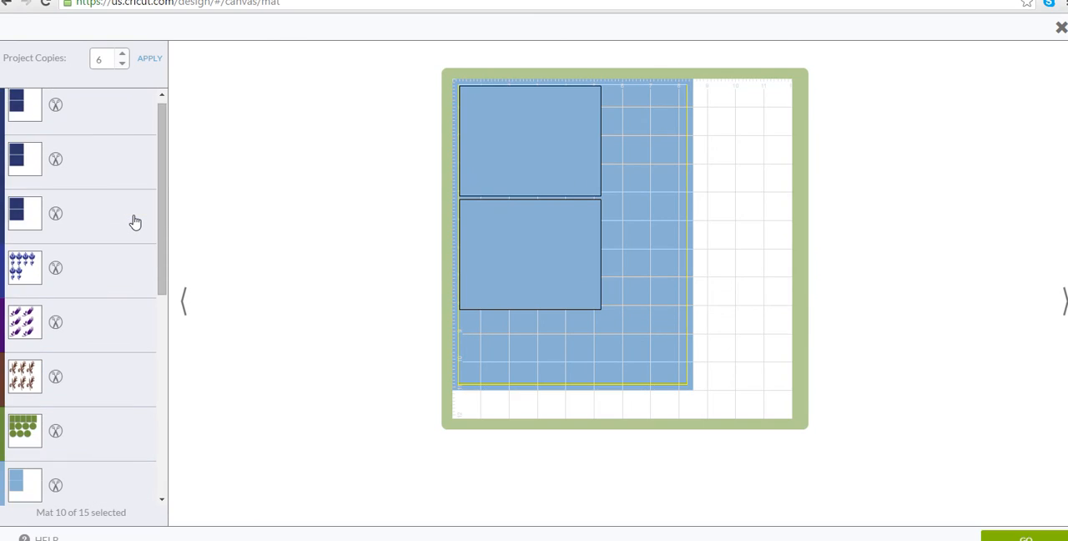
Check the dark green shapes mat and change the yellow panel mat's material size to 8.5X11.
scroll(123, 310, down, 4)
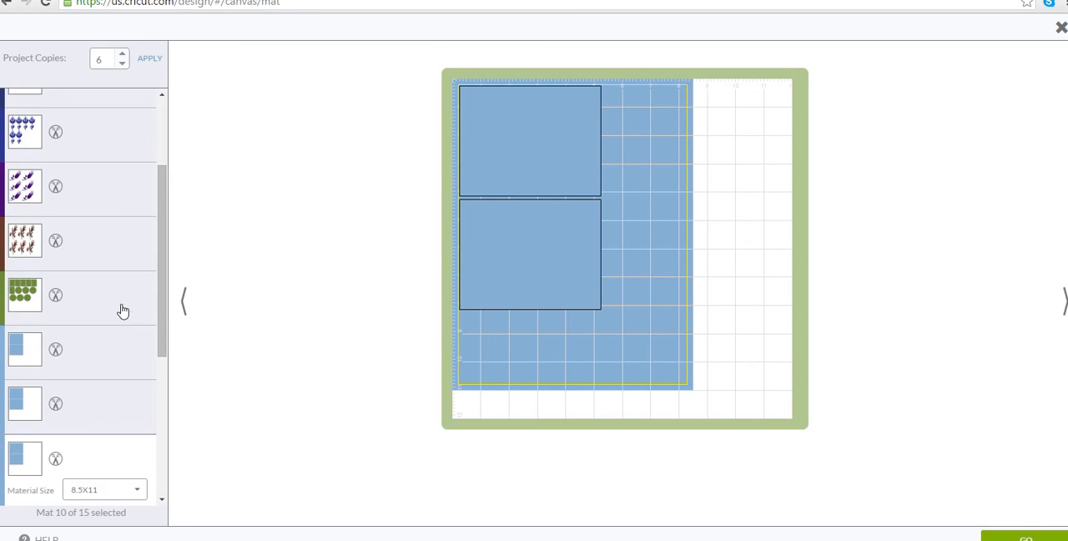
click(131, 243)
scroll(131, 245, down, 1)
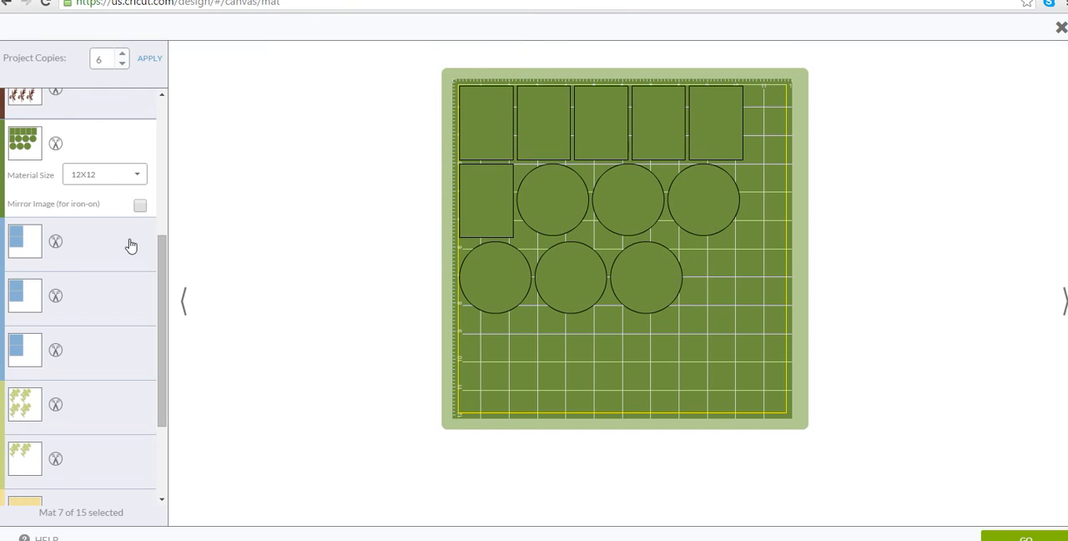
scroll(112, 260, down, 1)
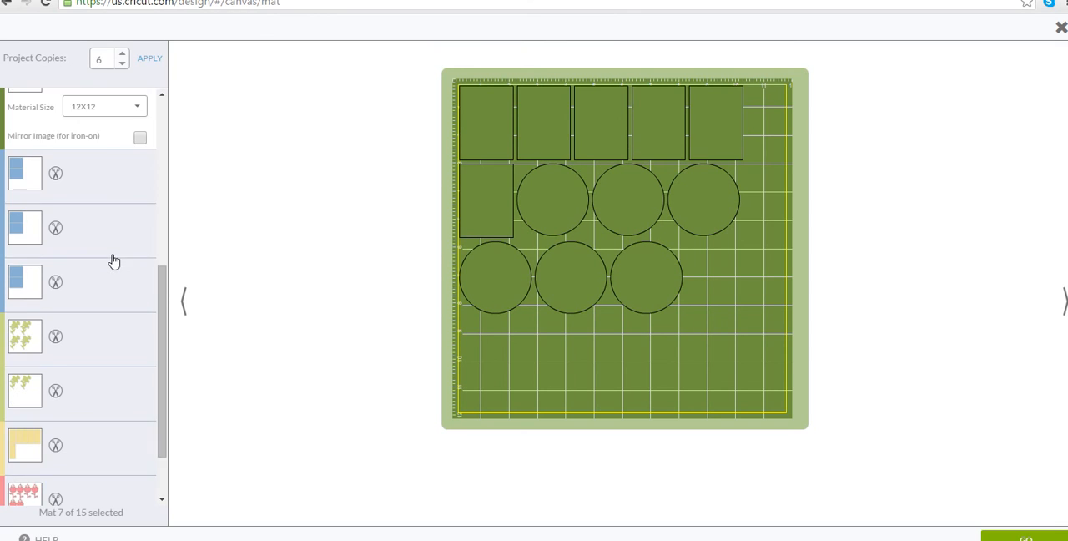
scroll(113, 262, down, 1)
click(93, 366)
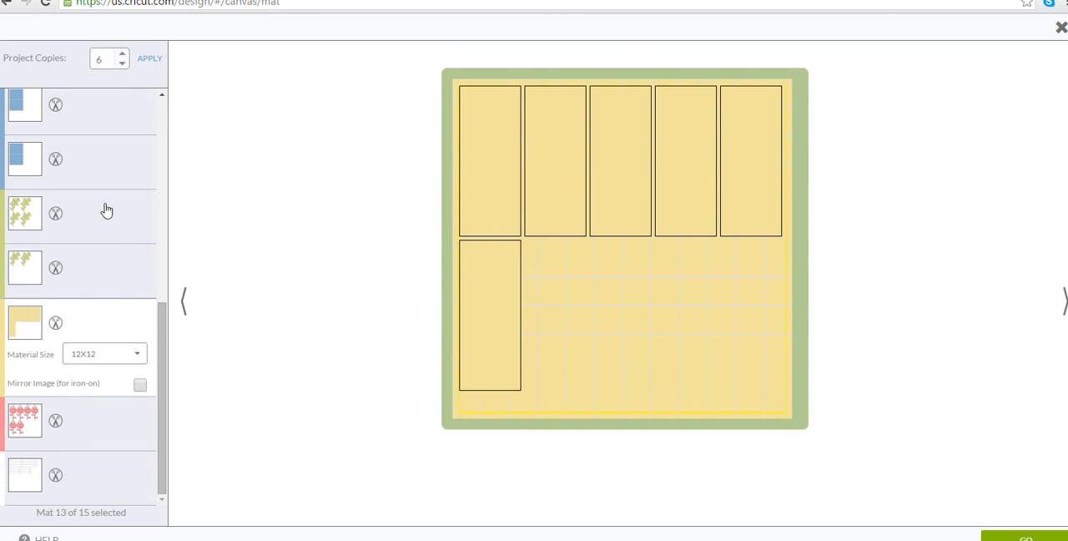
click(137, 357)
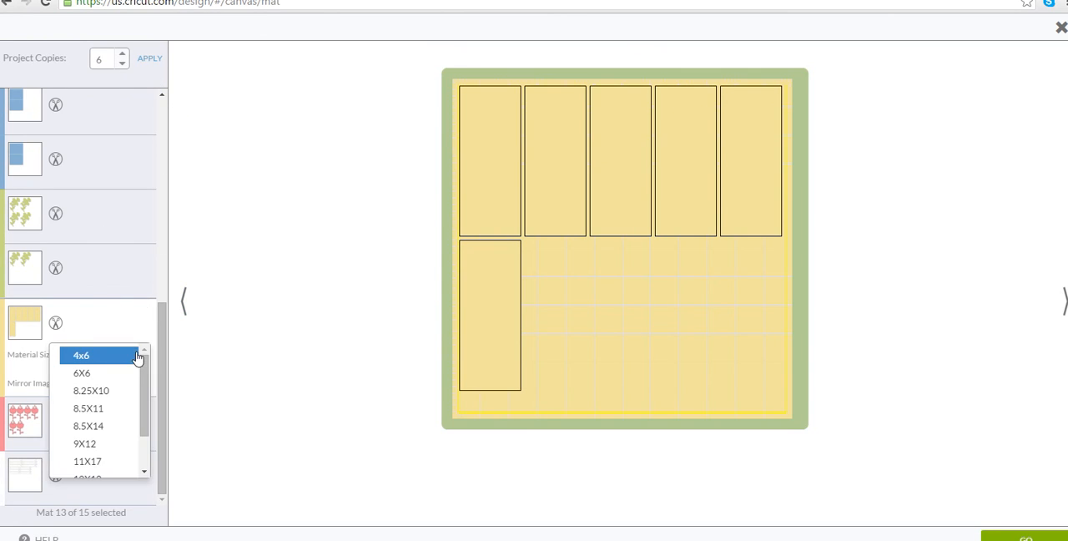
click(112, 408)
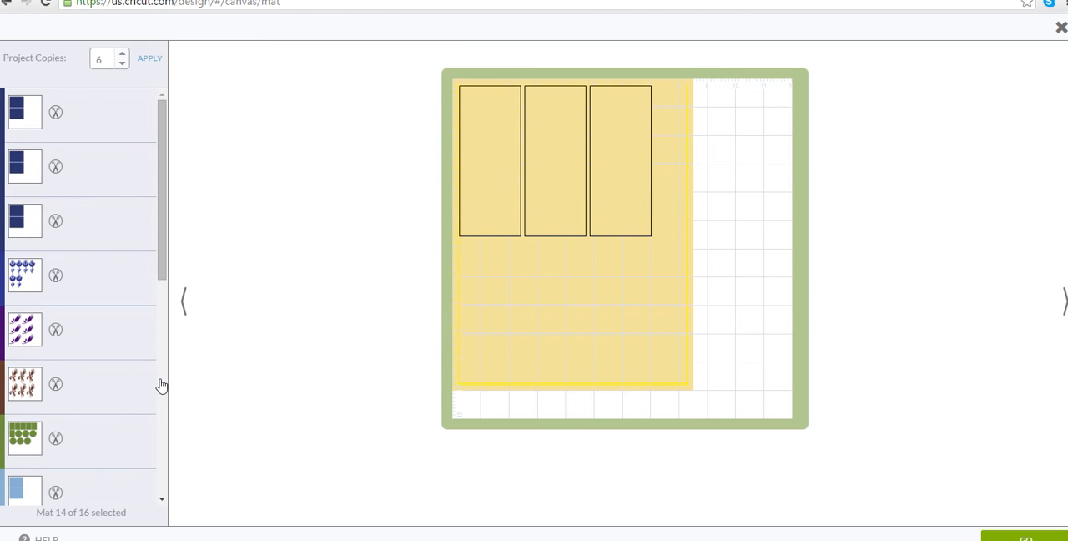
Review both yellow panel mats and the pink flower mat, and return to the canvas.
scroll(163, 383, down, 7)
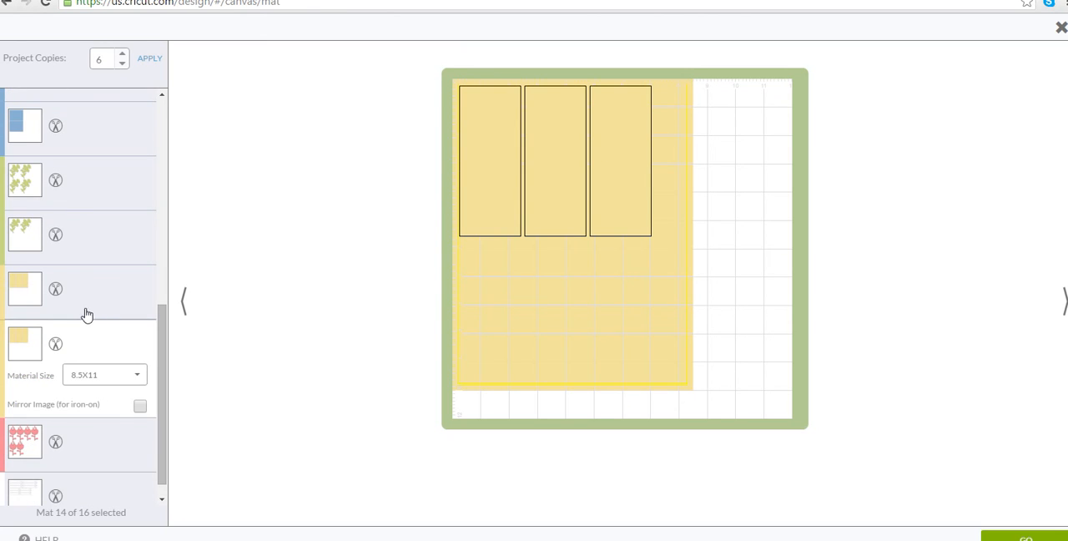
click(91, 301)
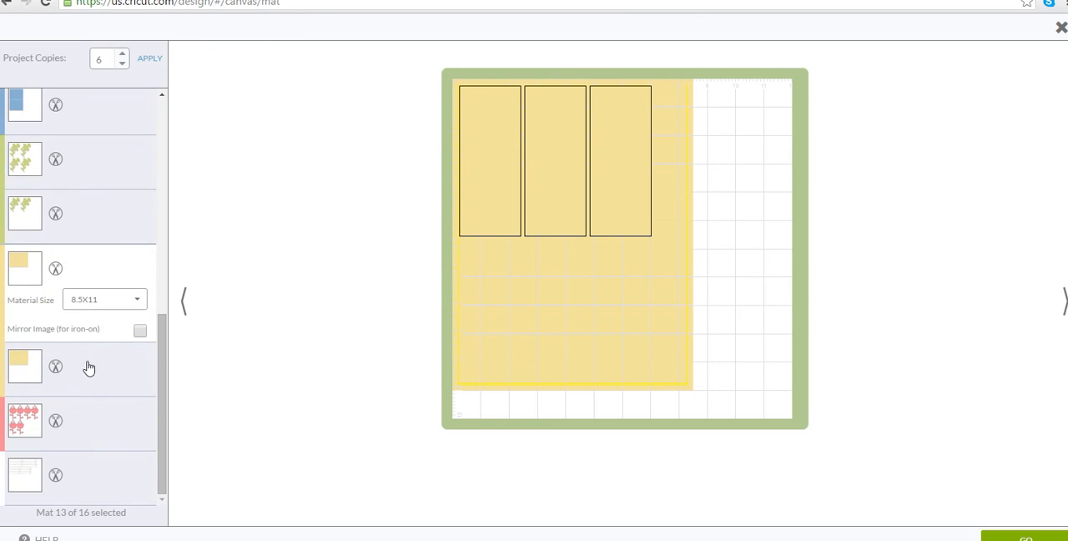
click(93, 374)
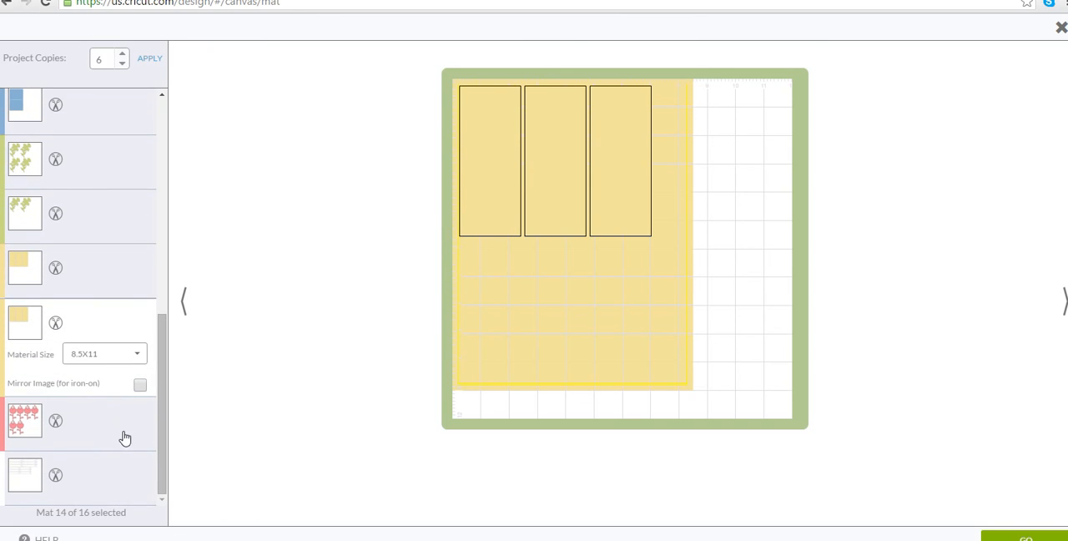
click(126, 435)
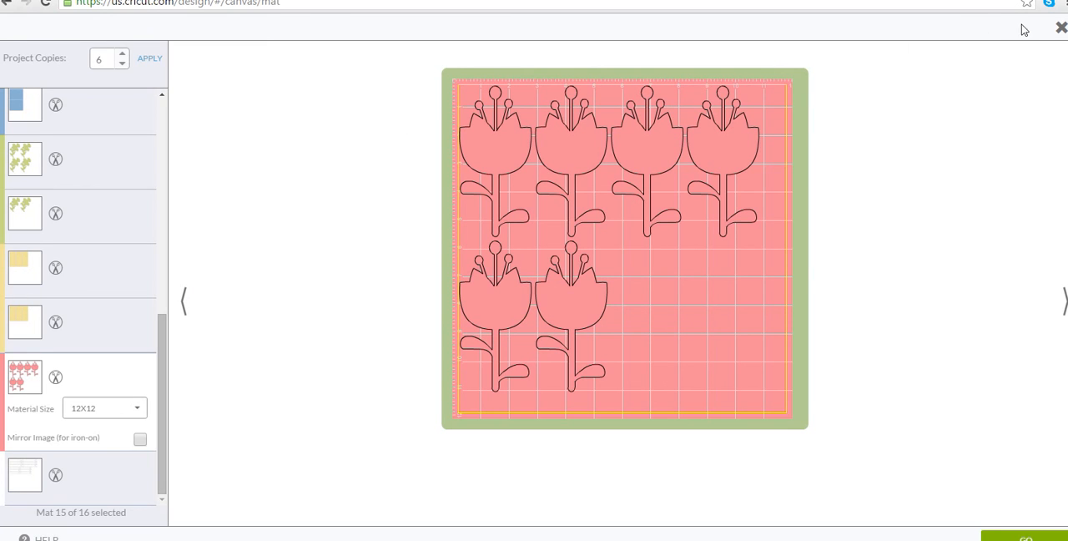
click(1060, 28)
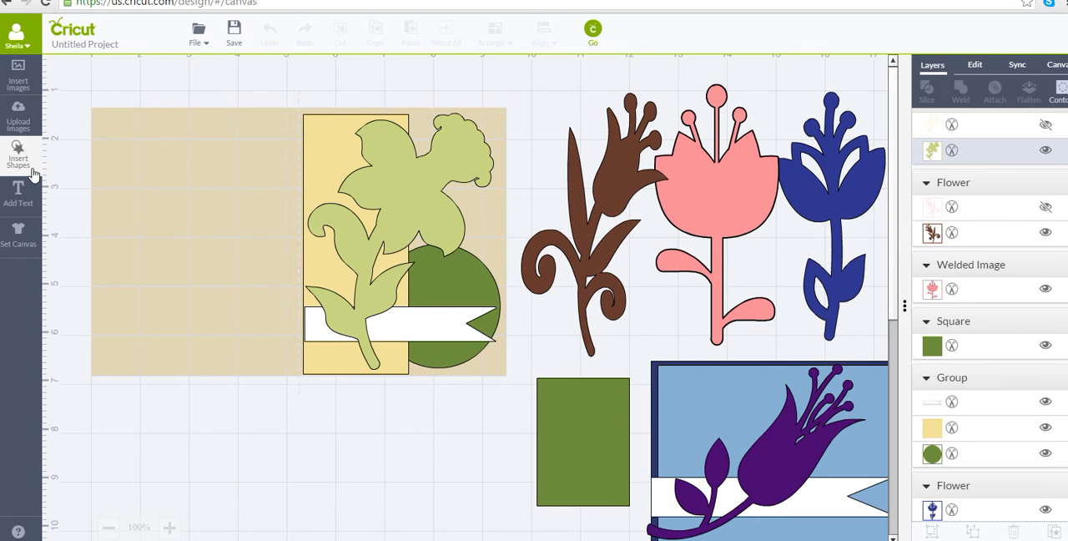
Reopen the cutting mat preview, review the flower and green shape mats for a single project copy, and return to the canvas.
click(598, 30)
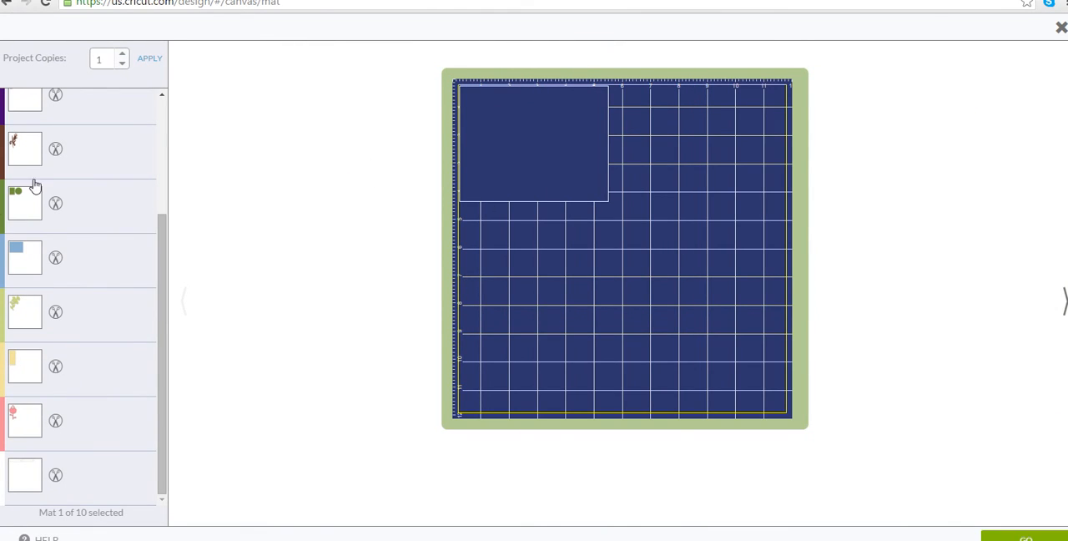
scroll(120, 180, up, 3)
click(130, 233)
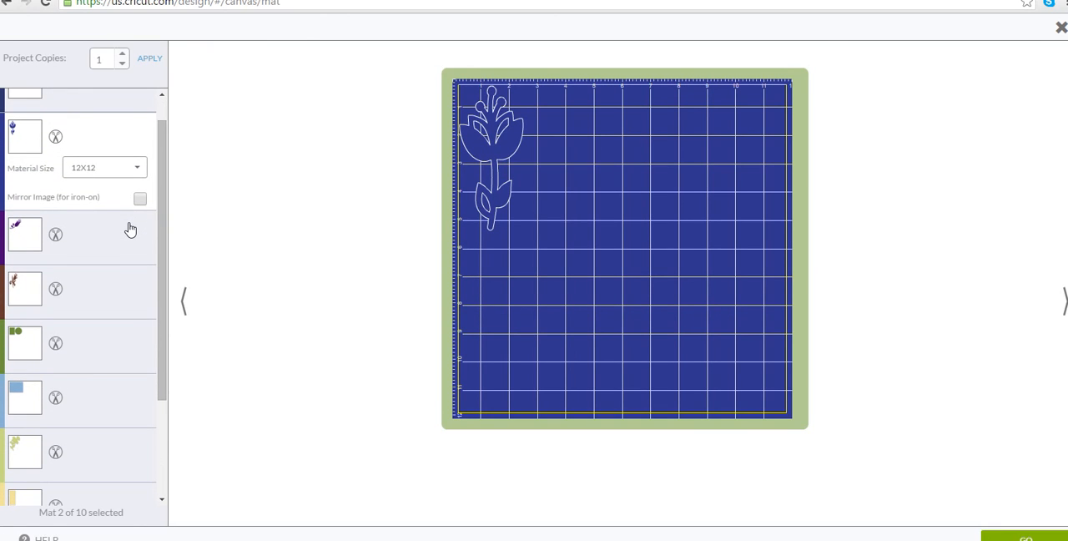
click(121, 240)
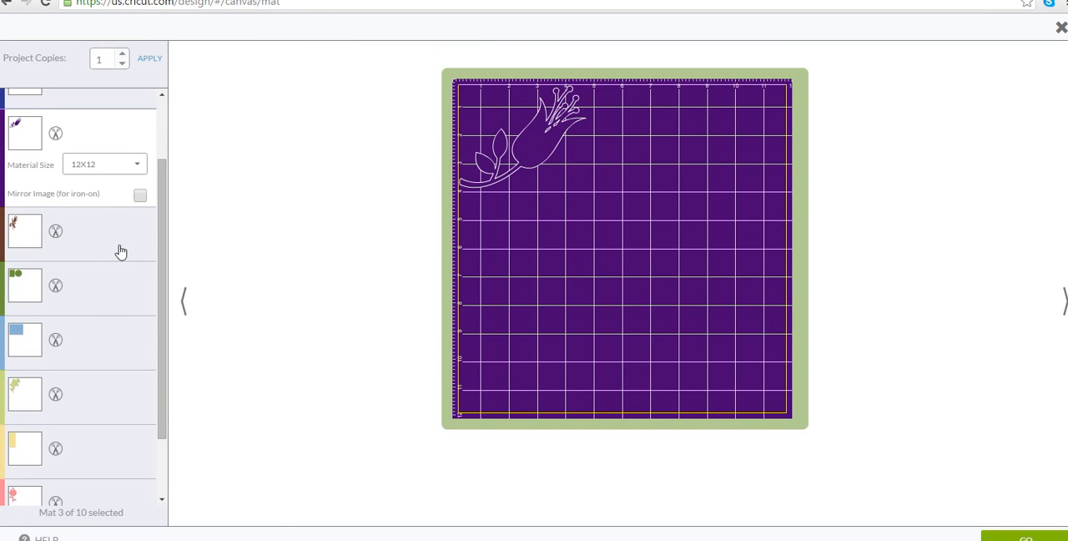
click(120, 249)
click(120, 271)
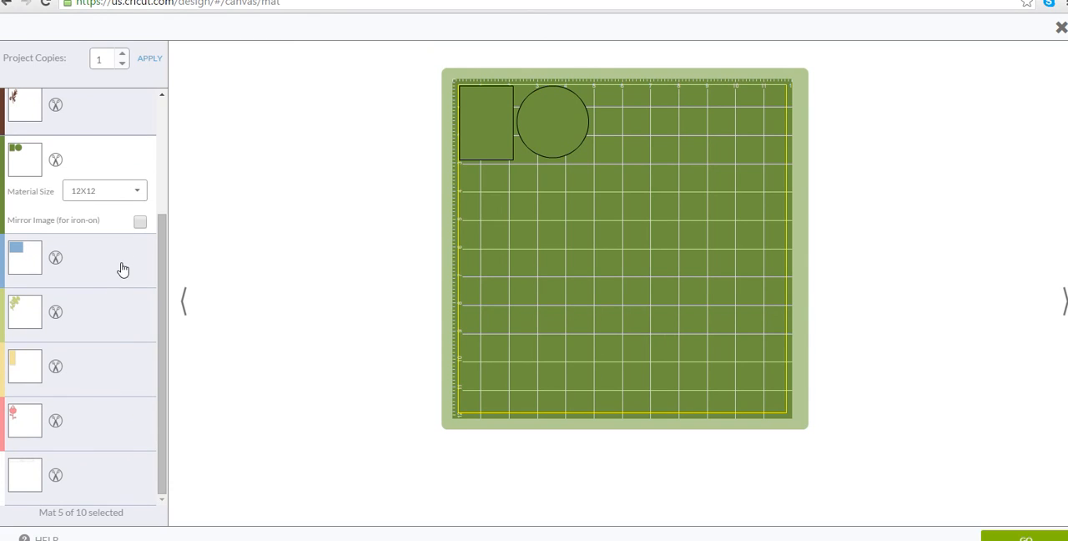
click(124, 311)
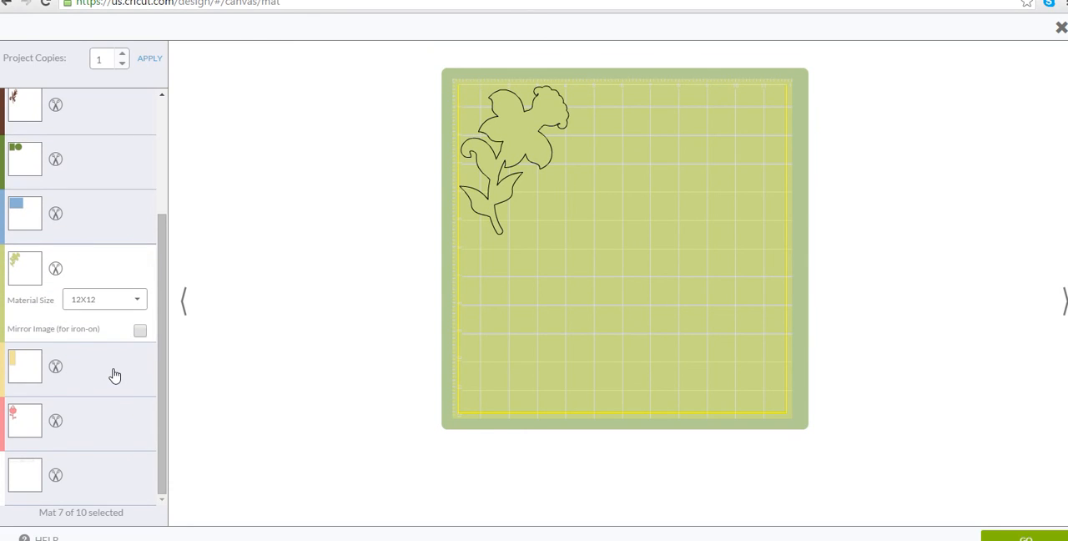
click(119, 423)
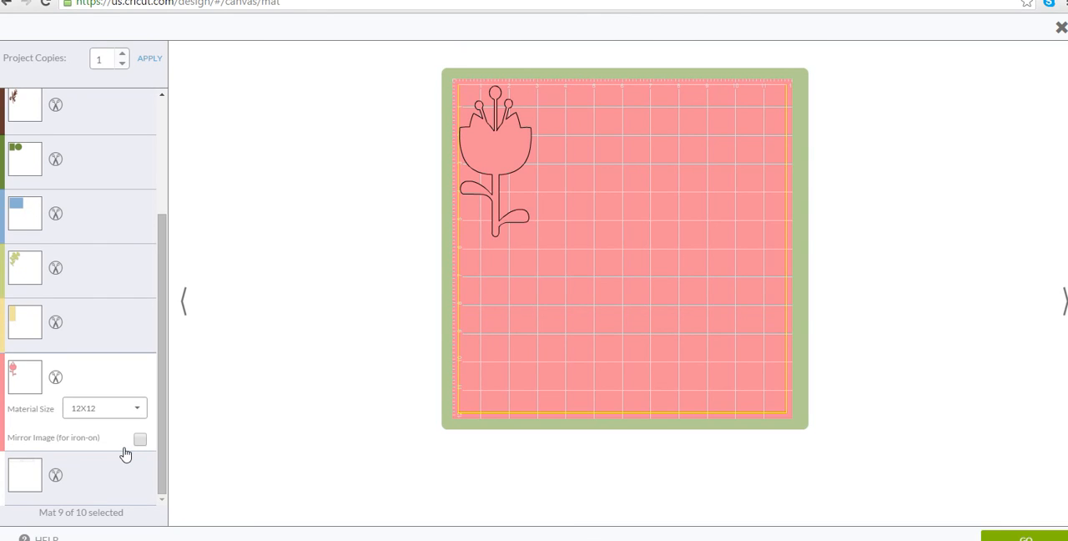
scroll(102, 262, up, 3)
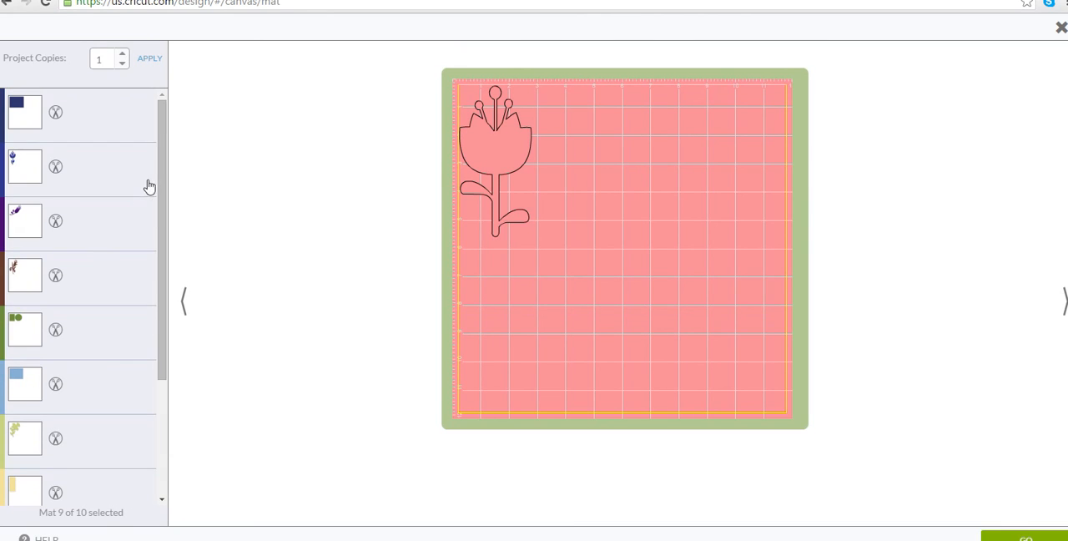
click(83, 177)
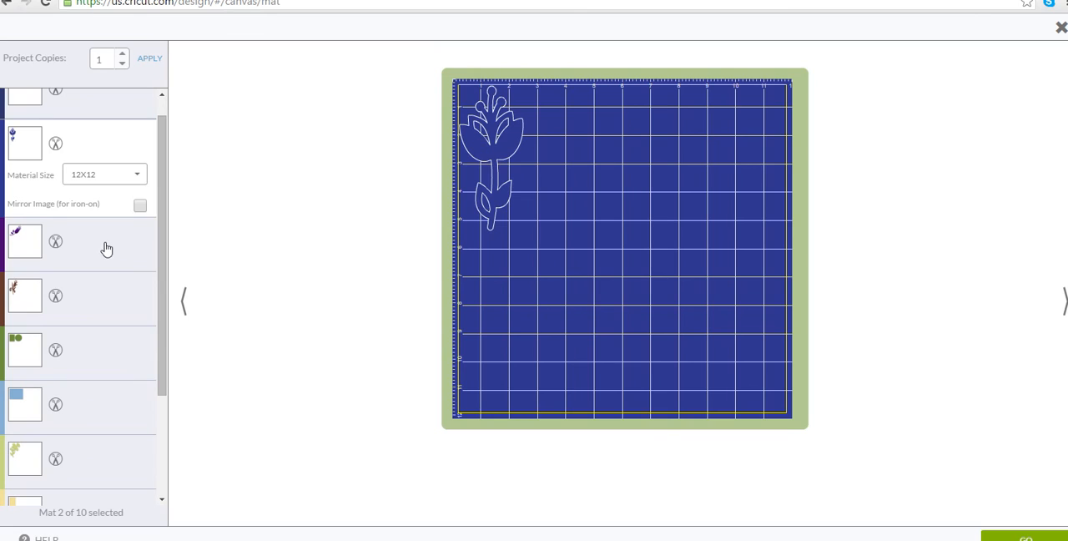
click(106, 248)
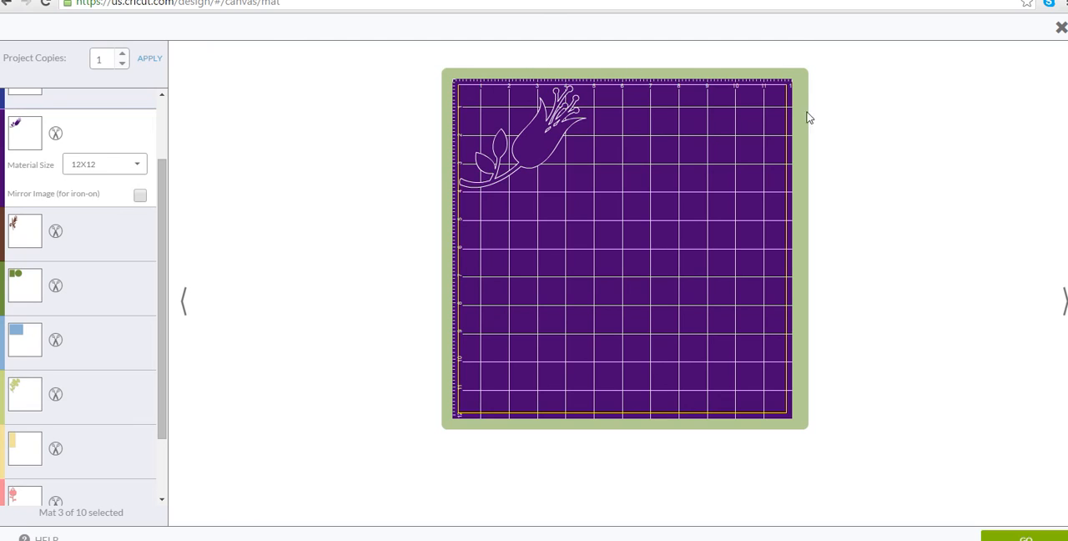
click(1061, 29)
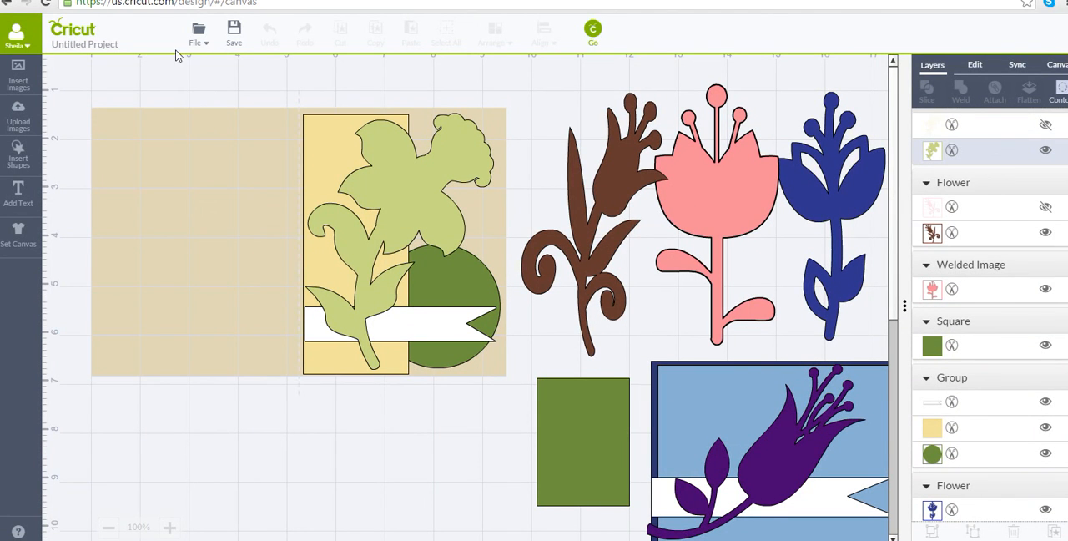
Save the project under the name "misc card fronts".
click(234, 35)
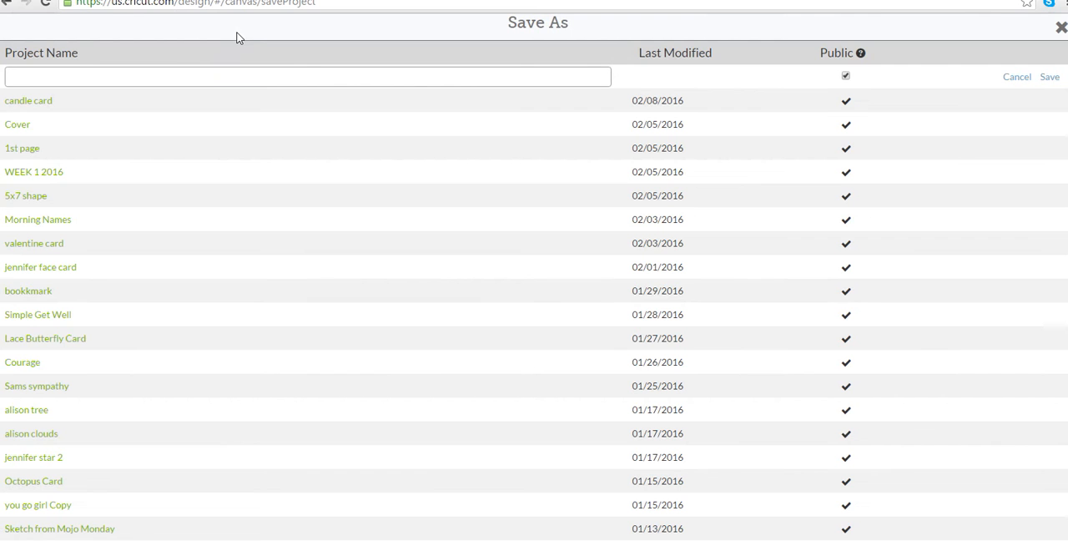
click(158, 74)
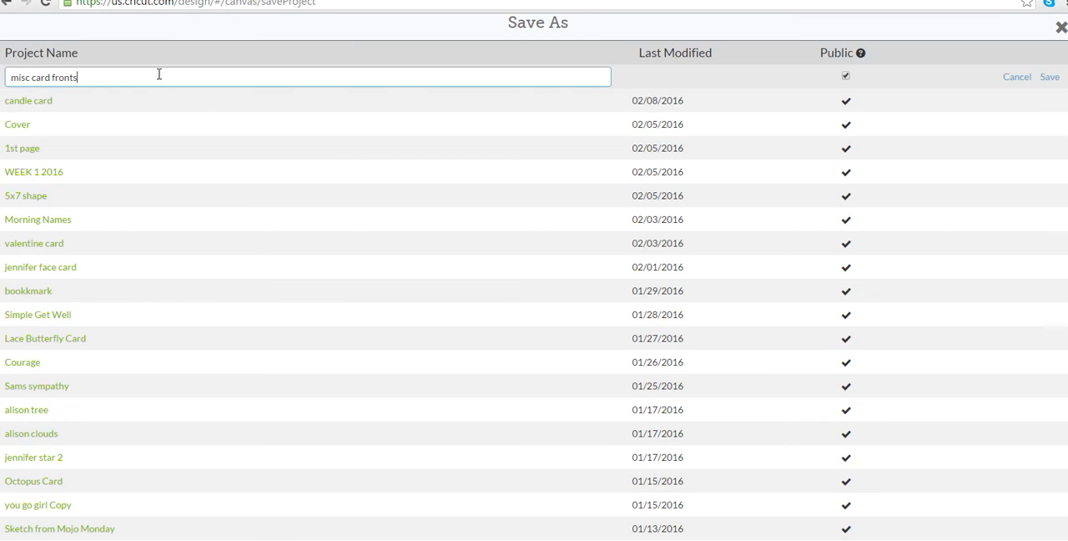
key(Return)
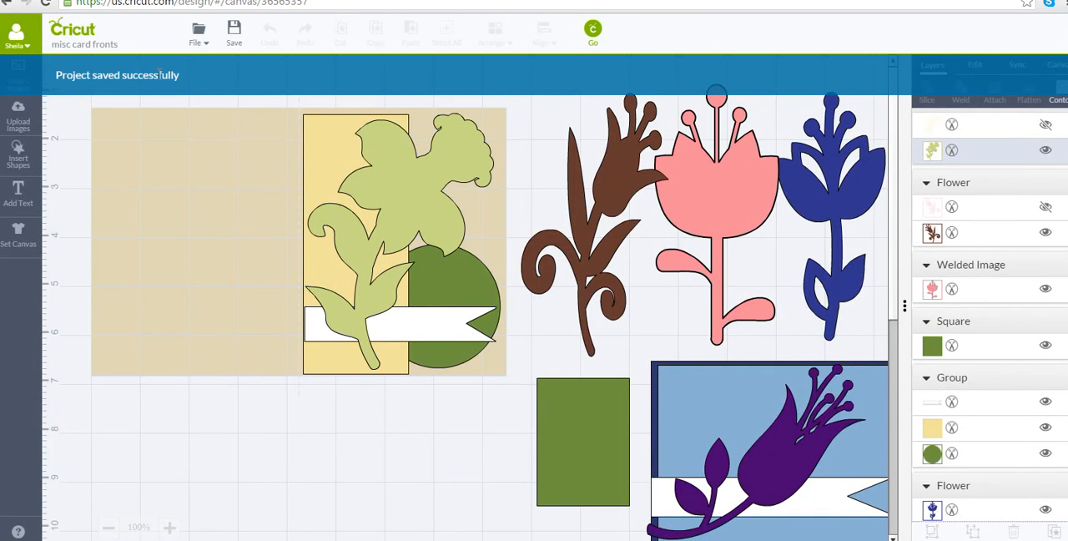